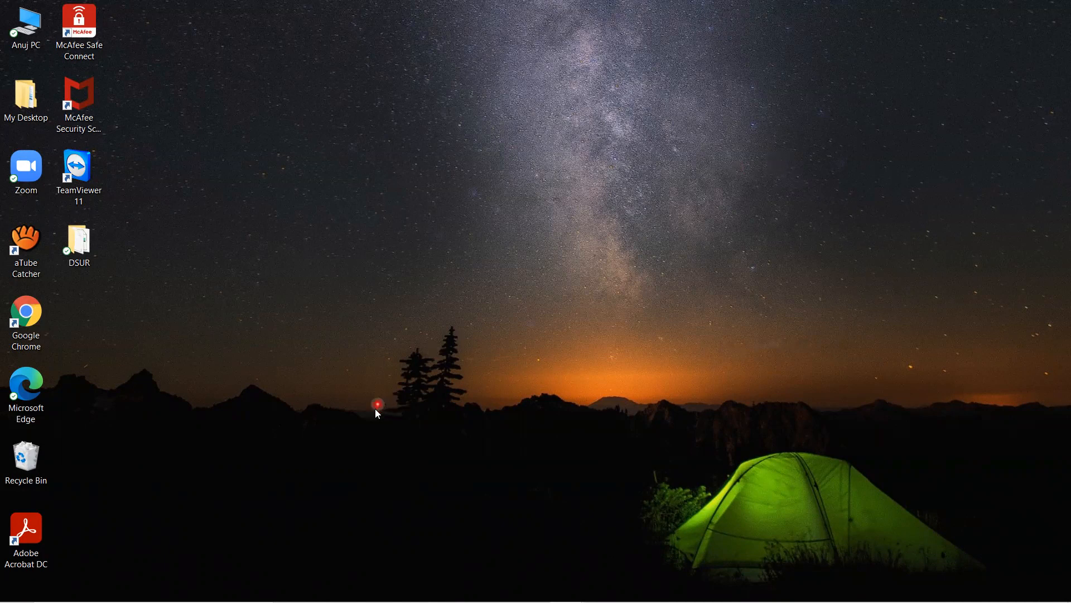
Step: Search the computer for RStudio and launch it
mouse_move(268, 601)
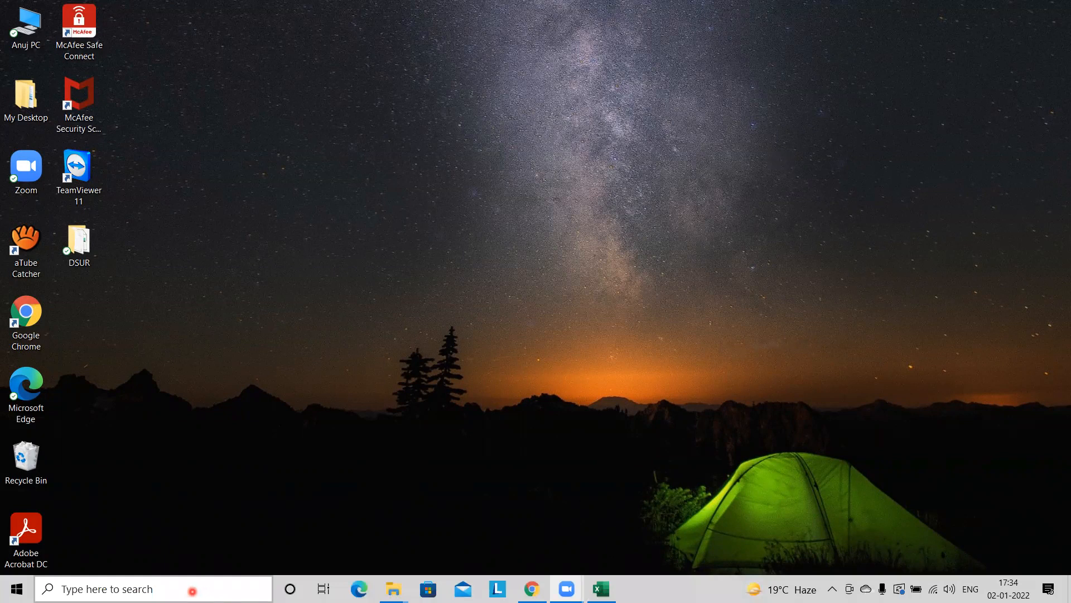
left_click(187, 590)
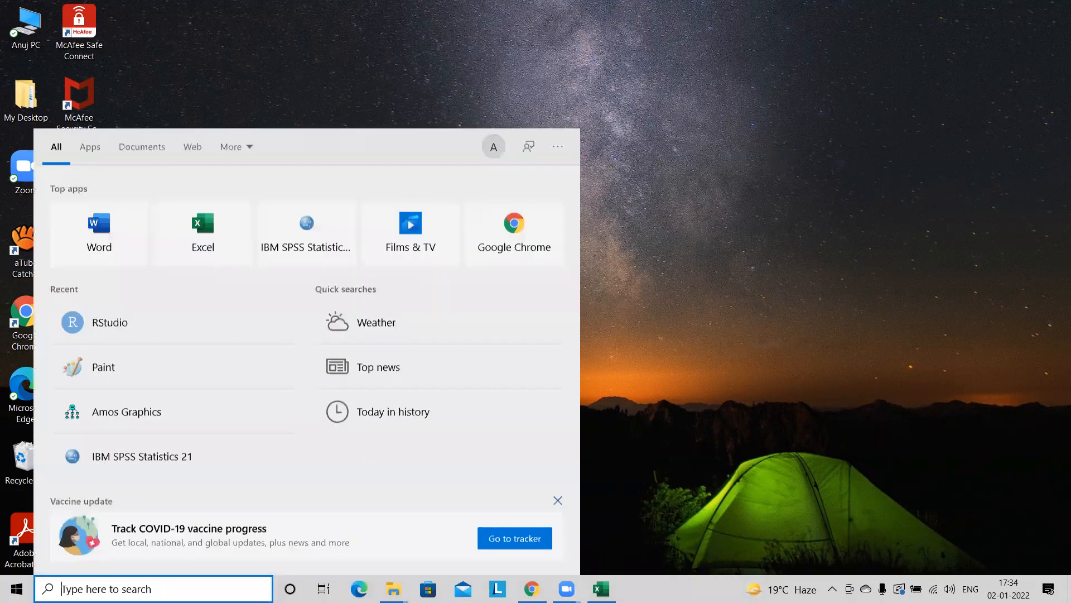
type("R")
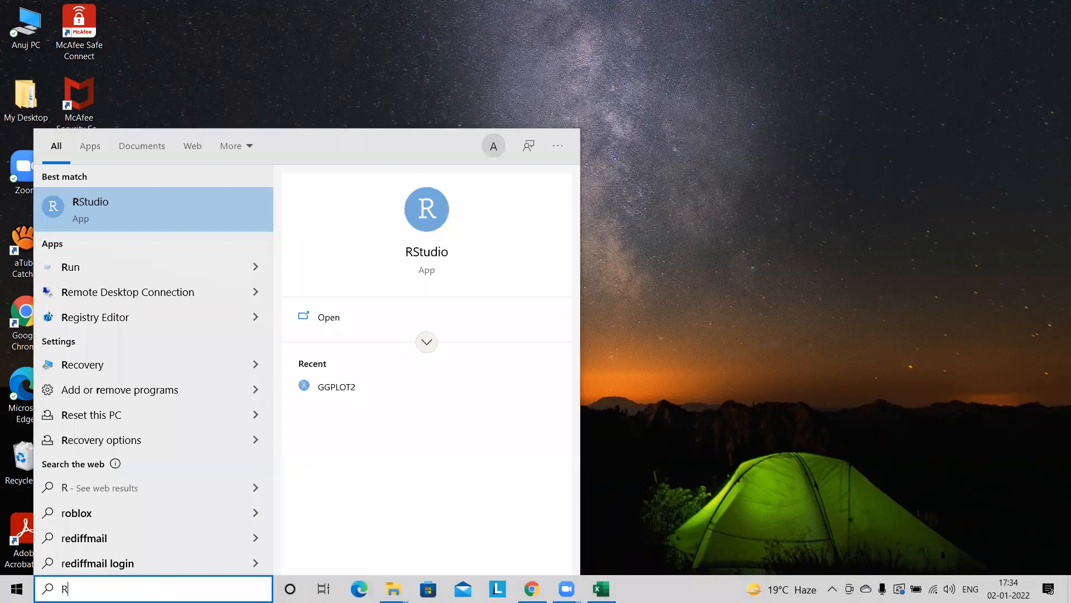
type("studi")
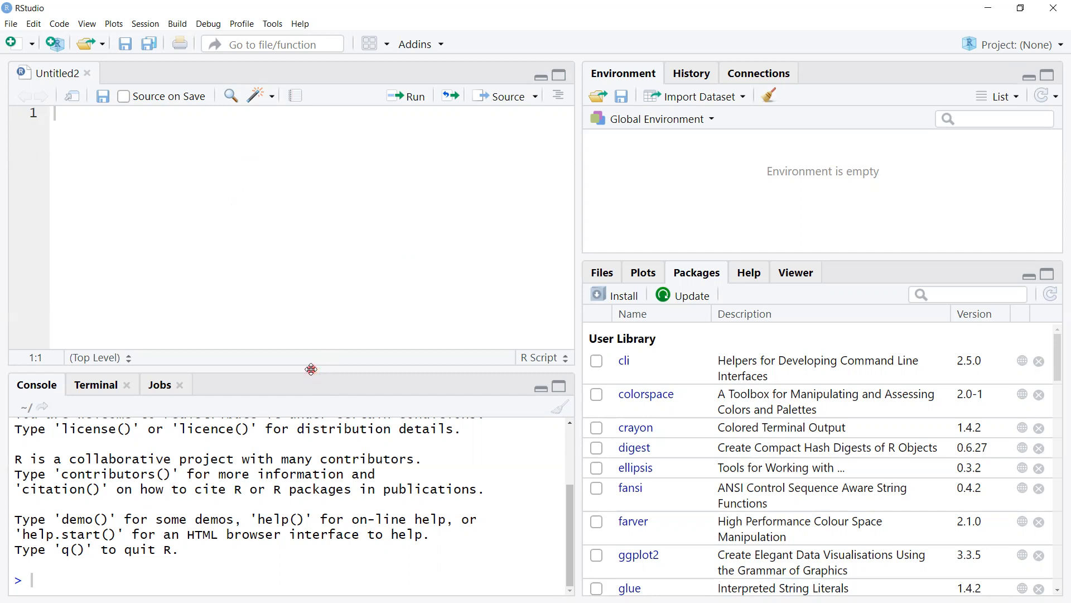
Step: Enlarge the console pane, then replace the open untitled script with a new blank R script
left_click_drag(311, 369, 274, 333)
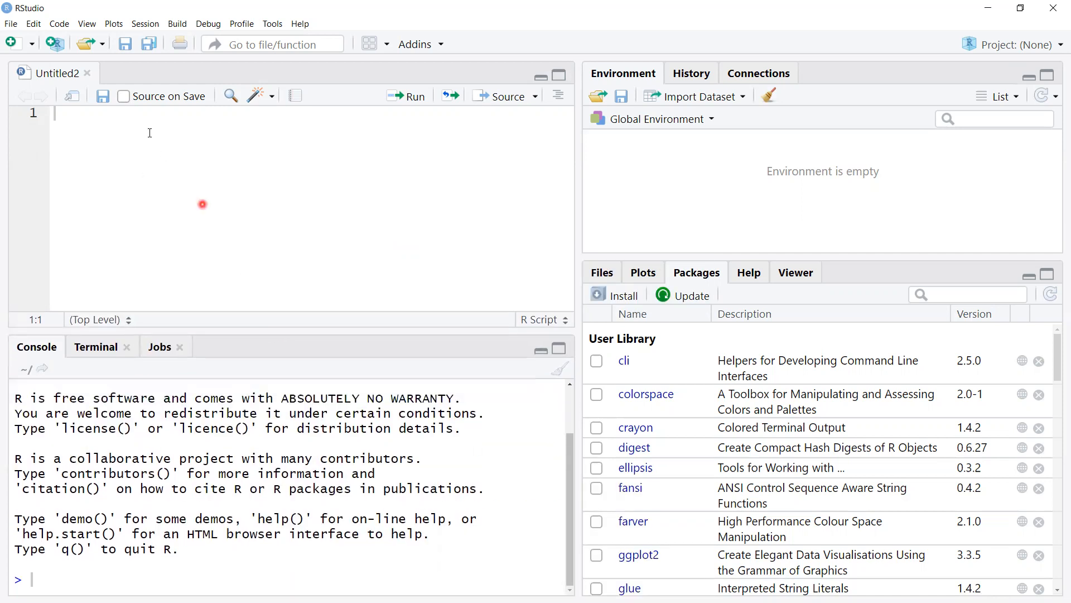
left_click(87, 73)
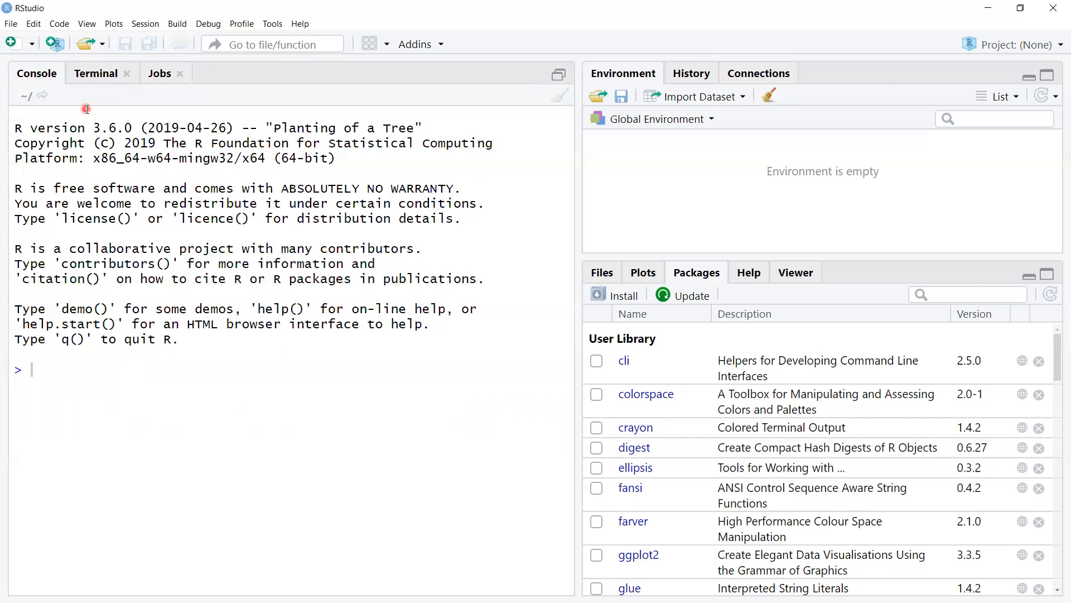
left_click(31, 47)
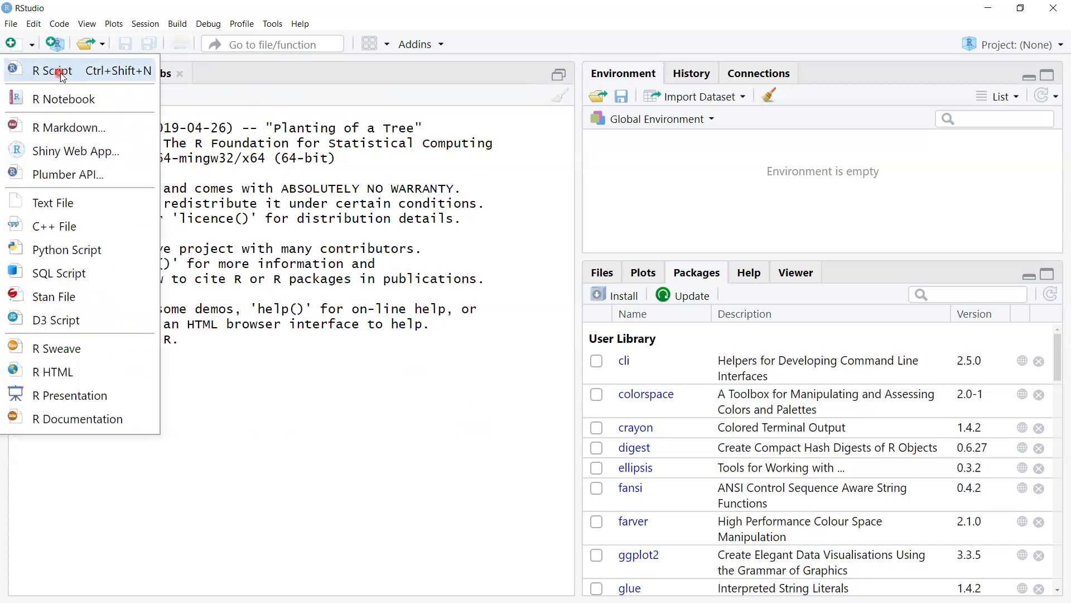
left_click(108, 71)
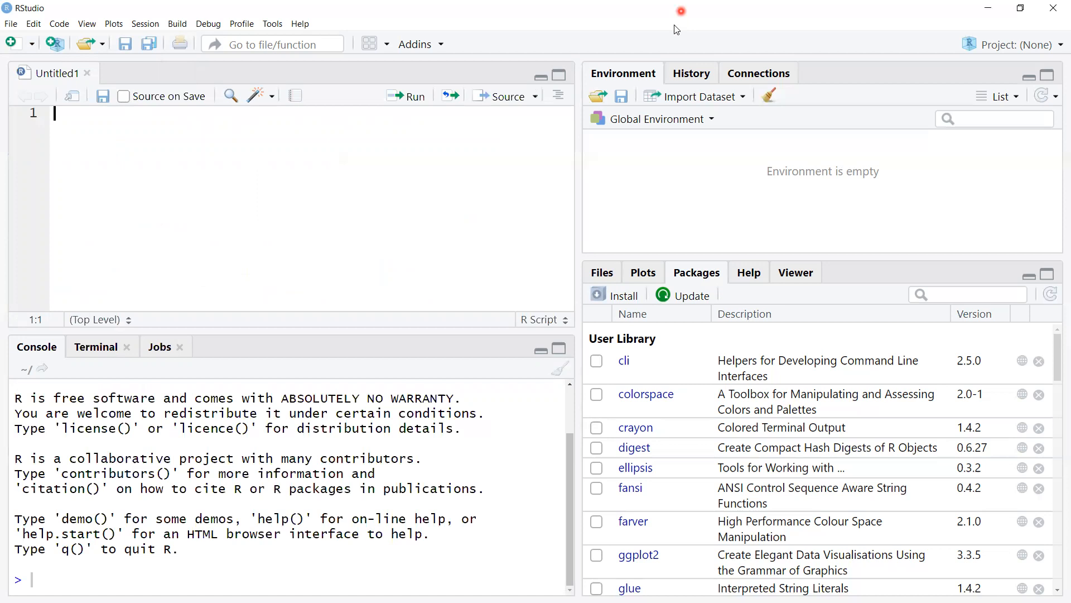
left_click(823, 11)
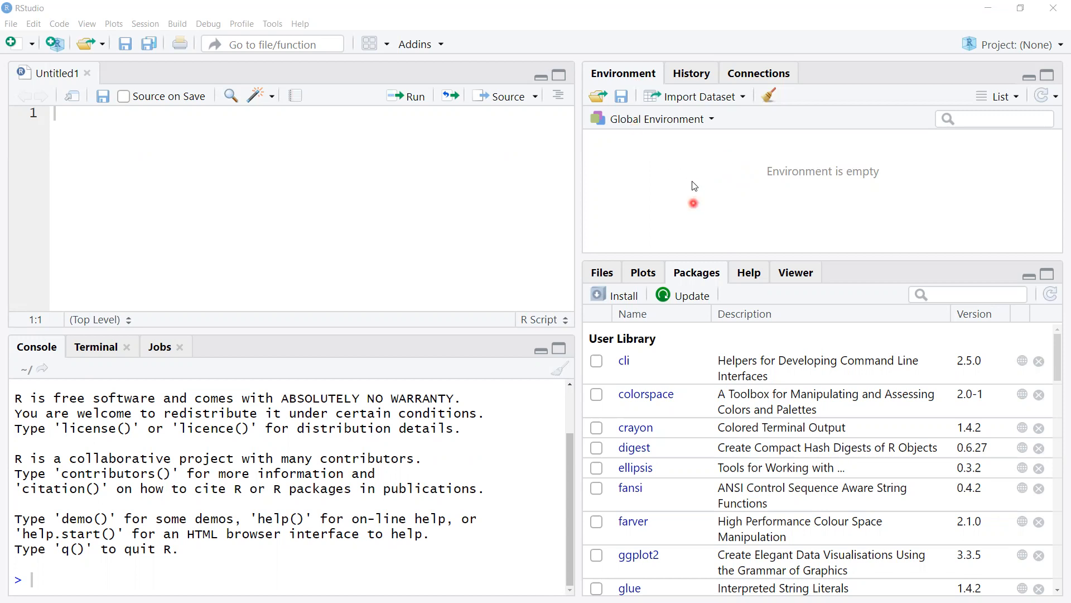
Step: Review the available dataset import sources and the packages listed in the user library
left_click(743, 97)
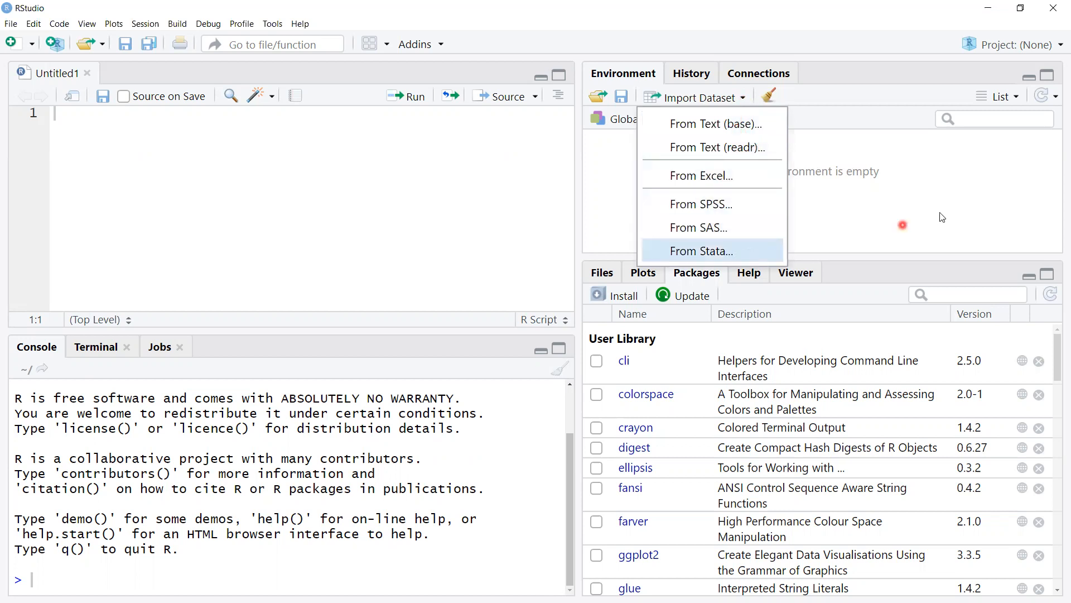
left_click(931, 197)
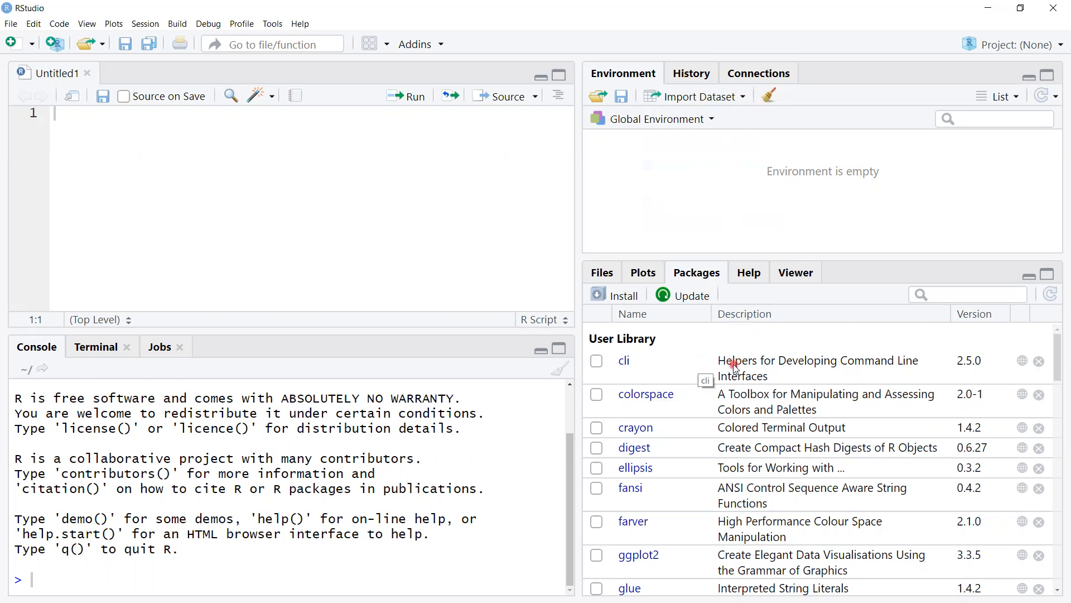
scroll(664, 393, "down", 5)
scroll(662, 397, "down", 10)
scroll(661, 397, "down", 5)
scroll(661, 397, "up", 10)
scroll(661, 397, "up", 6)
Step: Show the plots area and review its export options
left_click(642, 277)
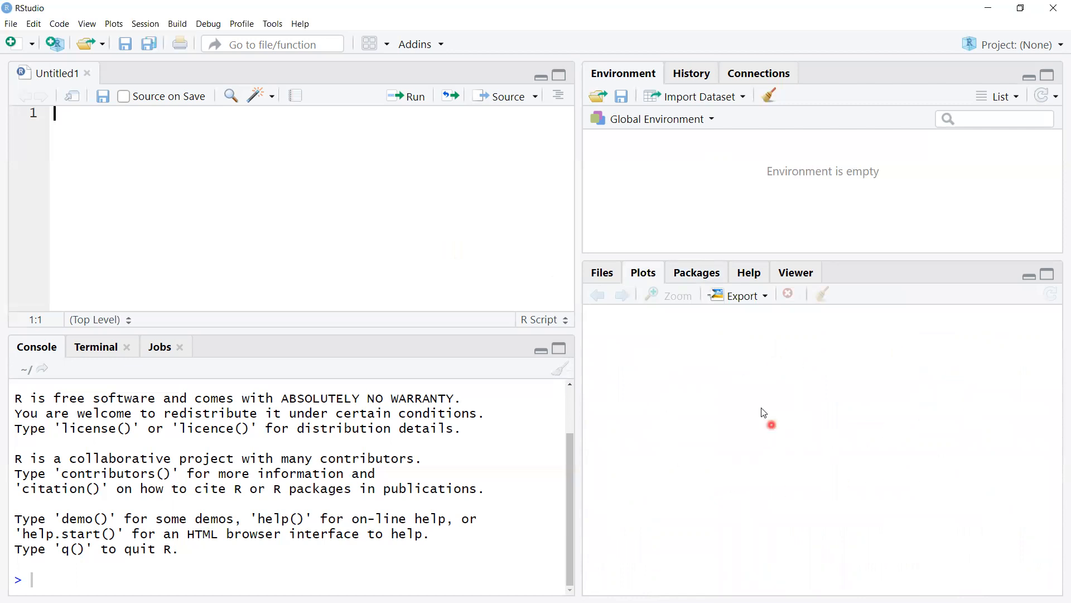
left_click(763, 296)
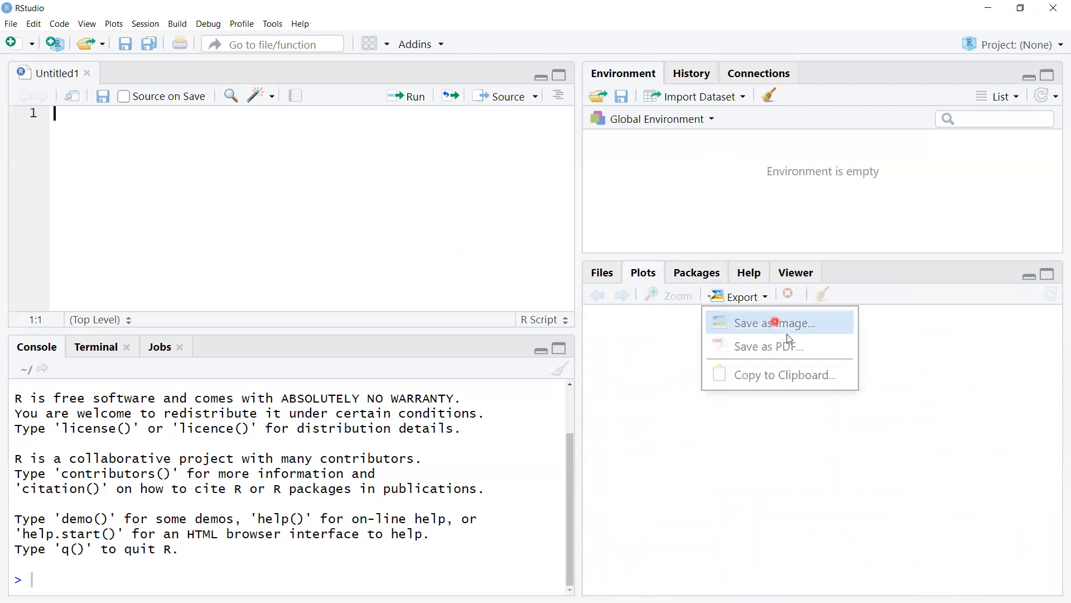
left_click(925, 374)
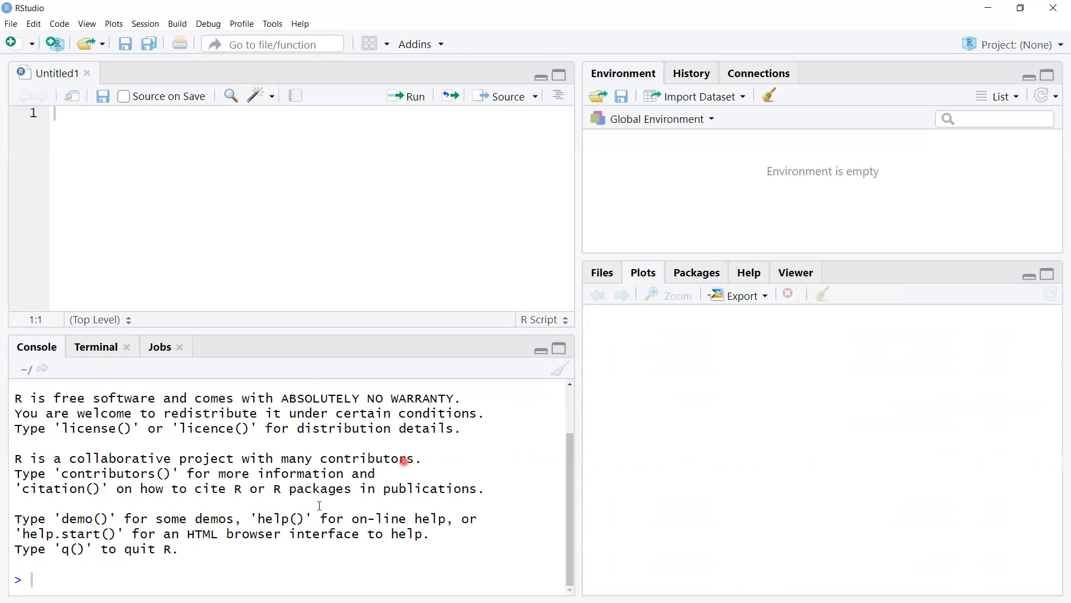
Step: Clear the console and run data() to list the built-in data sets
left_click(563, 371)
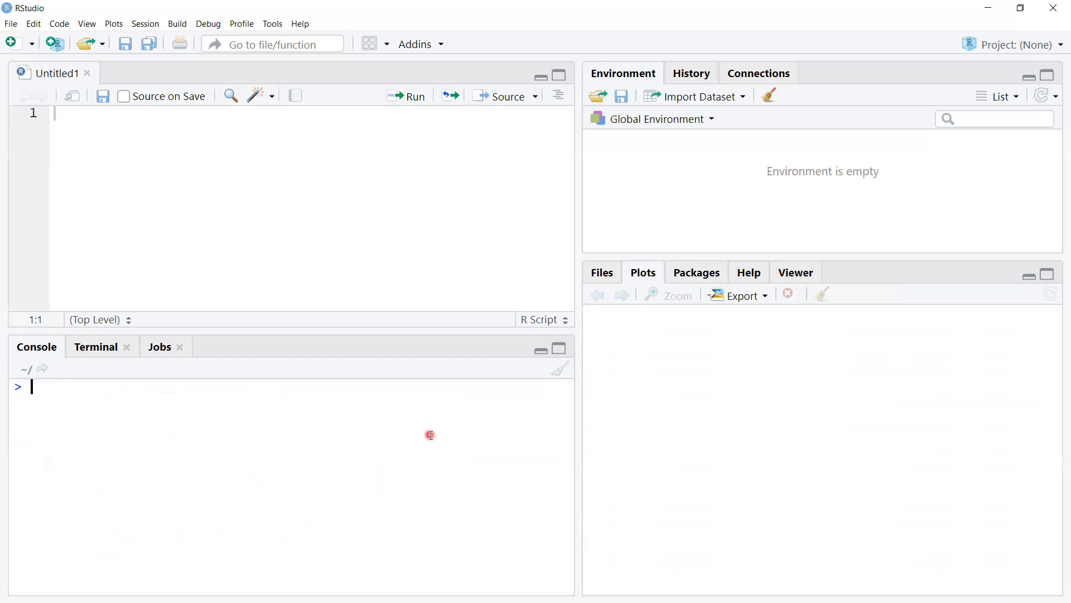
type("ata")
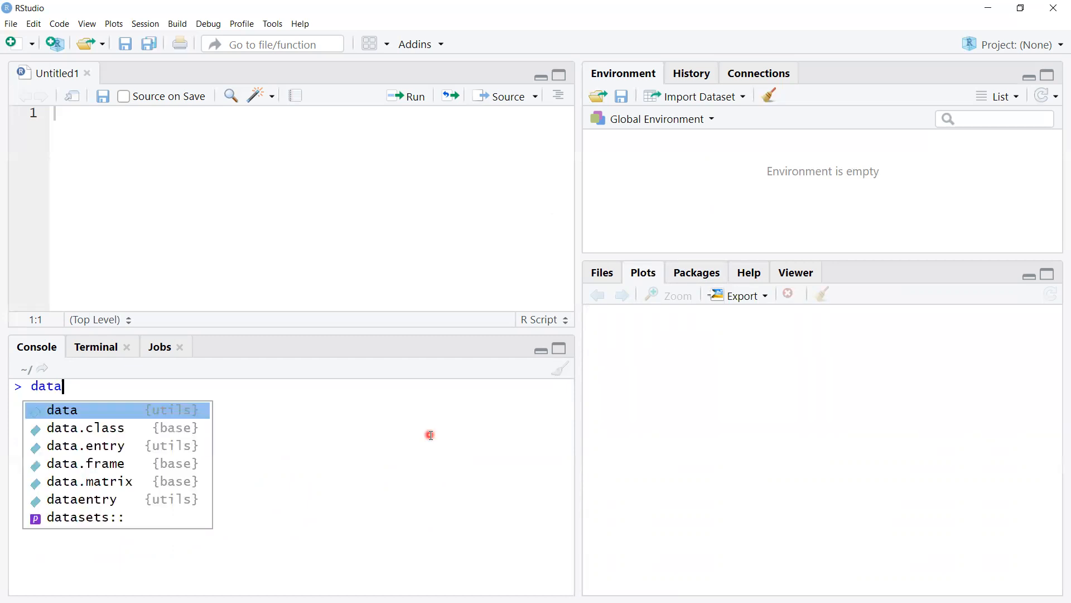
key("Tab")
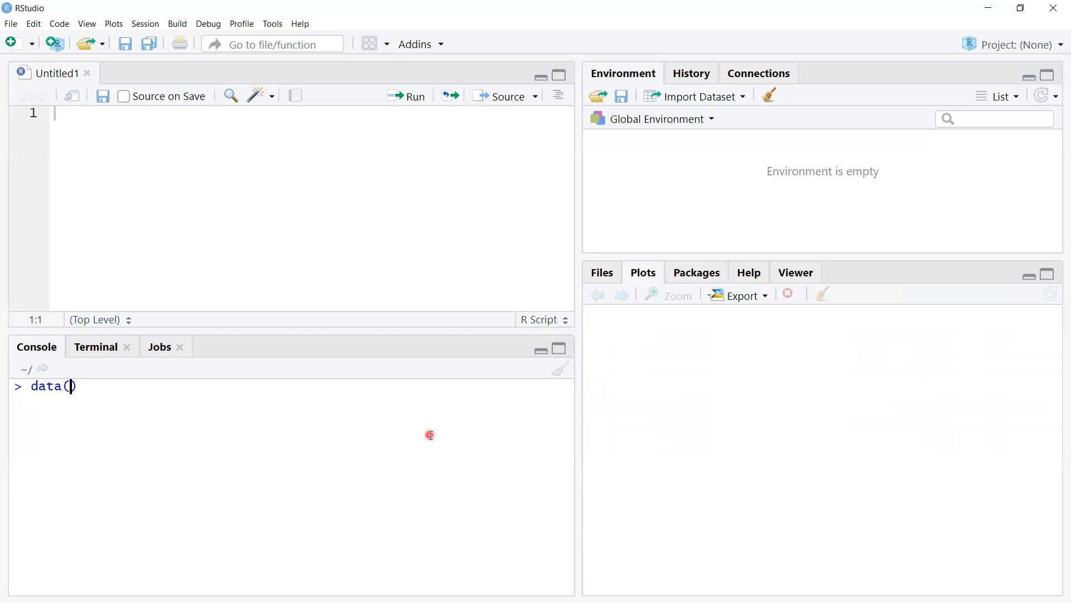
key("Return")
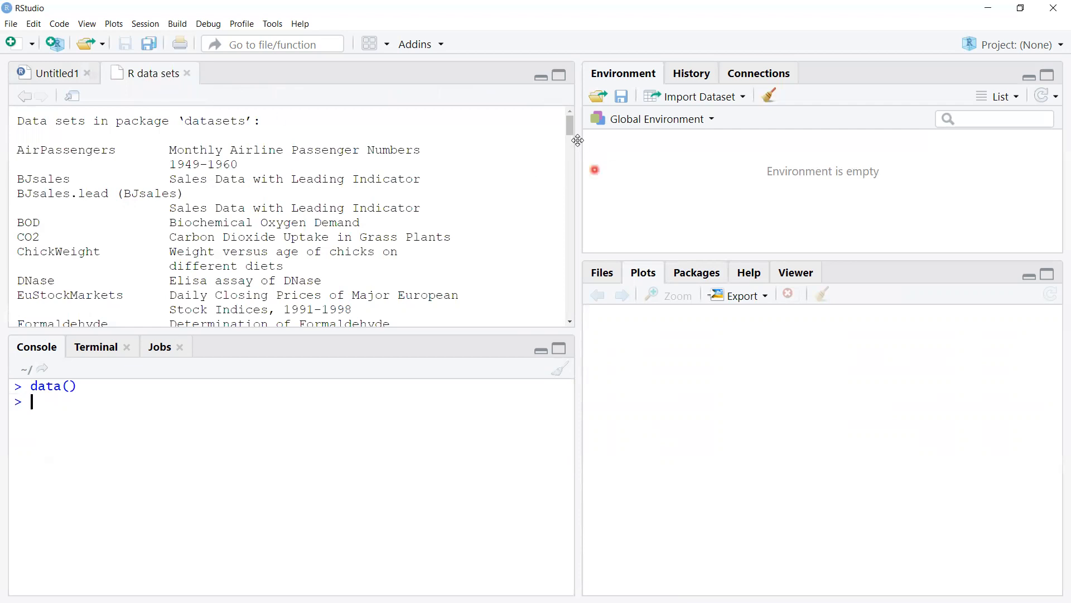
Step: Find mtcars in the data set list and open it in the data viewer with View(mtcars)
left_click_drag(568, 125, 568, 208)
scroll(333, 254, "down", 4)
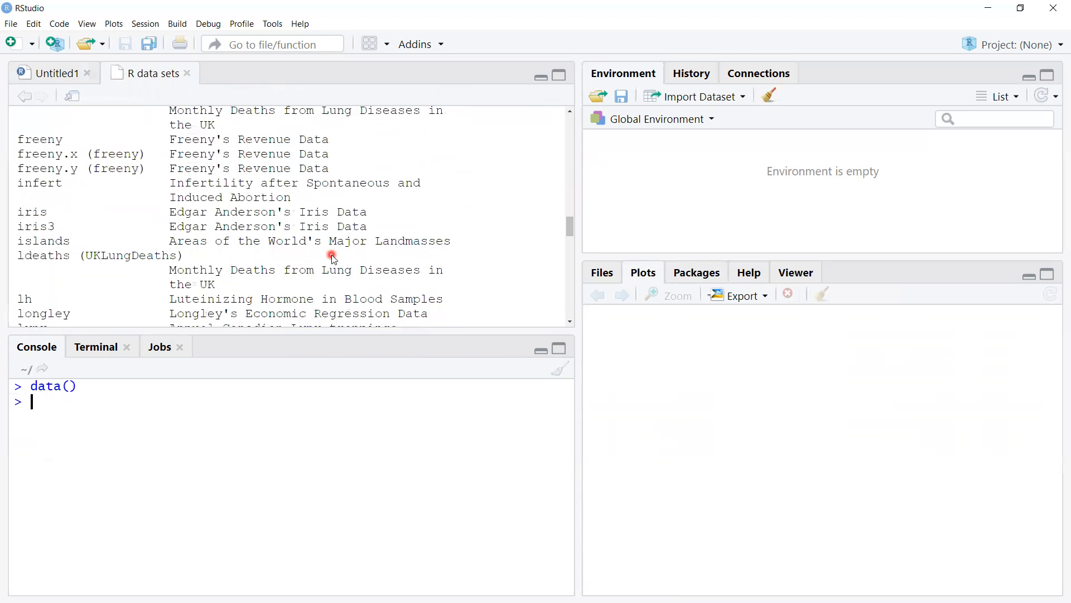
scroll(249, 239, "down", 2)
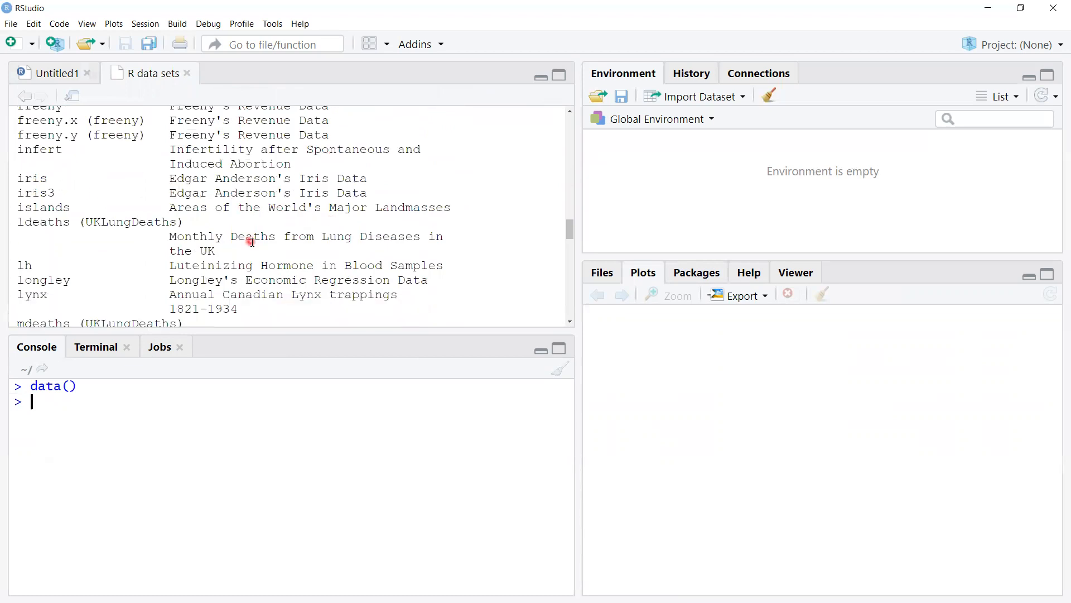
scroll(246, 242, "down", 3)
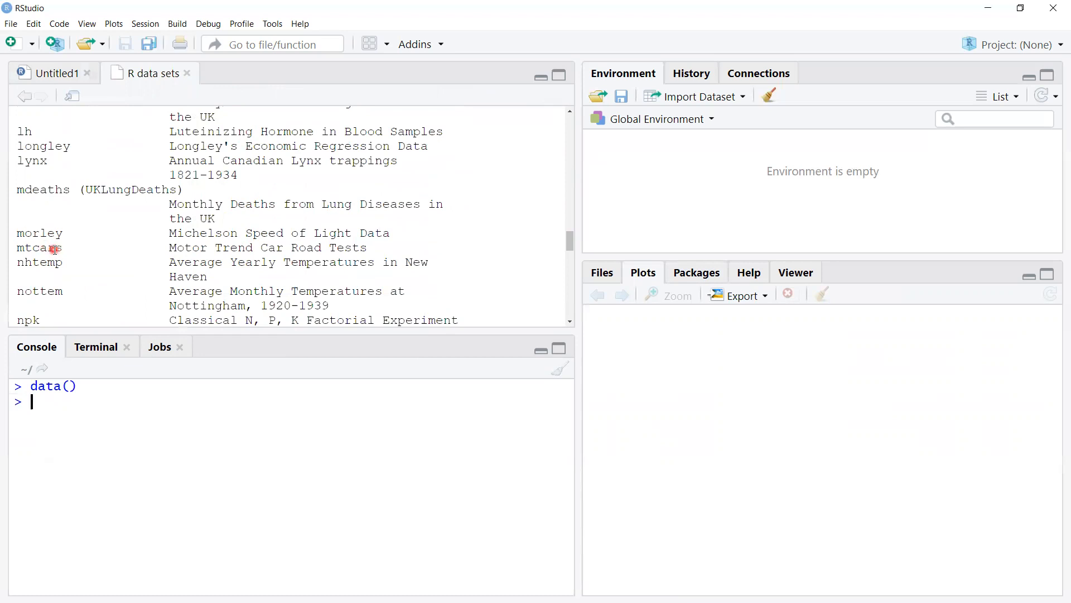
left_click(41, 401)
type("View(mtcars")
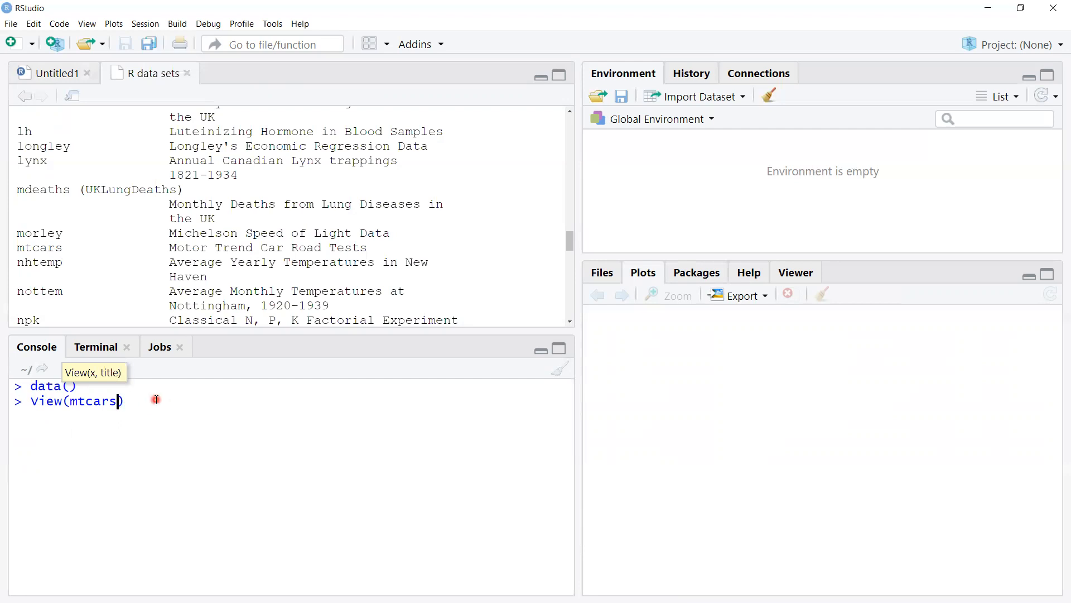
key("Return")
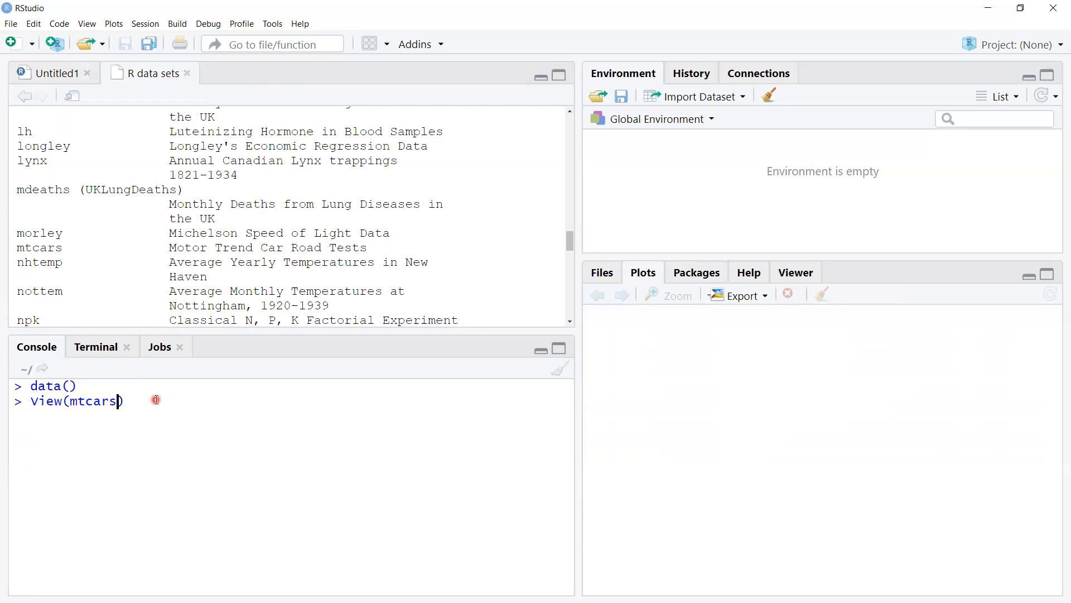
key("Right")
key("Return")
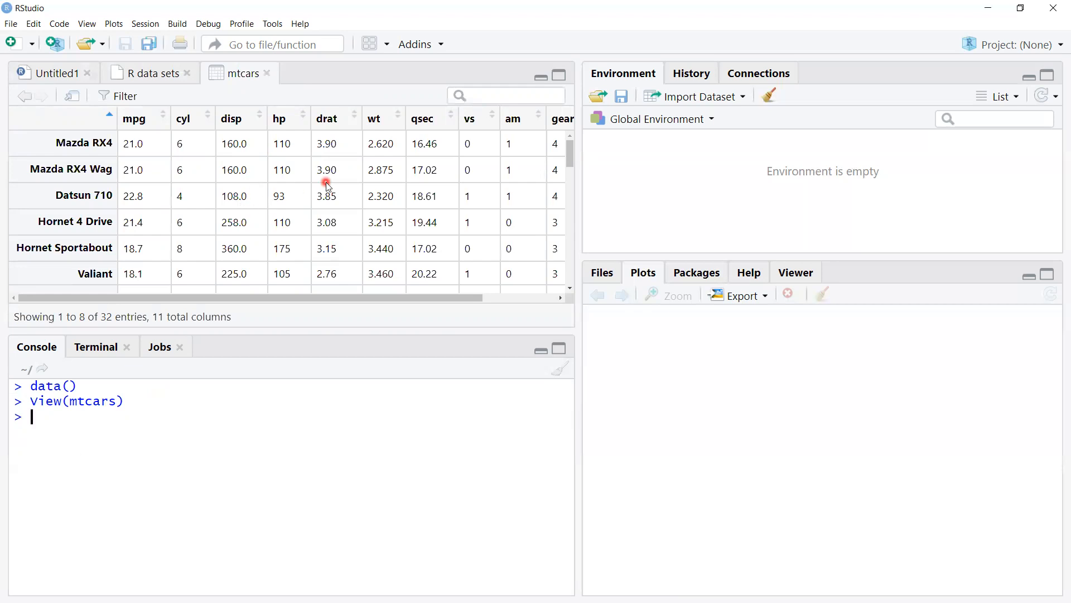
Step: Enlarge the data viewer pane and examine the columns and rows of the mtcars table
left_click_drag(339, 335, 339, 369)
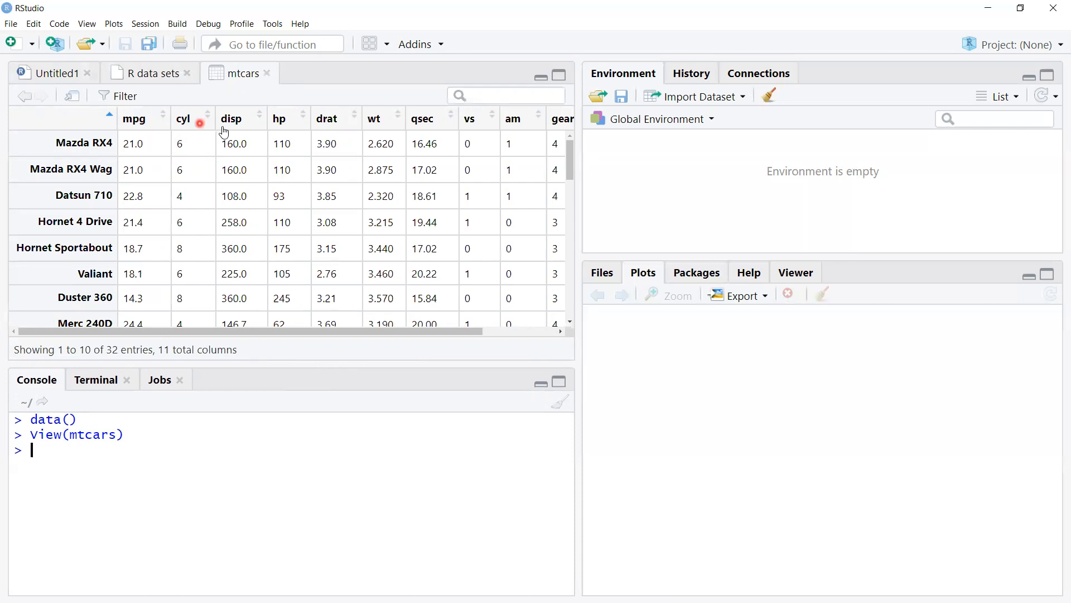
left_click(378, 333)
left_click_drag(378, 335, 486, 335)
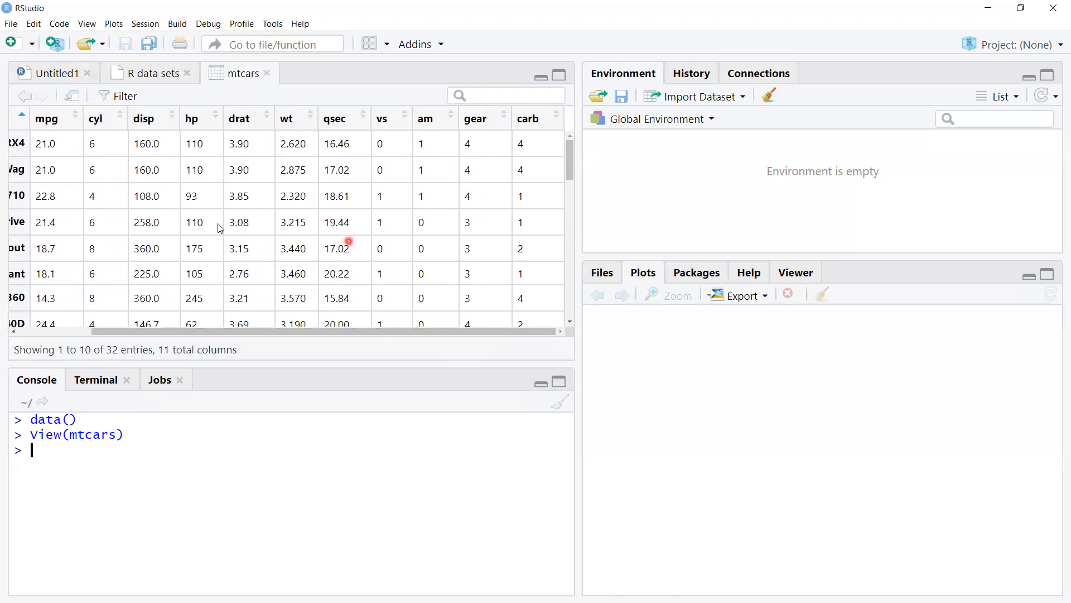
left_click_drag(571, 156, 569, 186)
left_click_drag(458, 335, 354, 338)
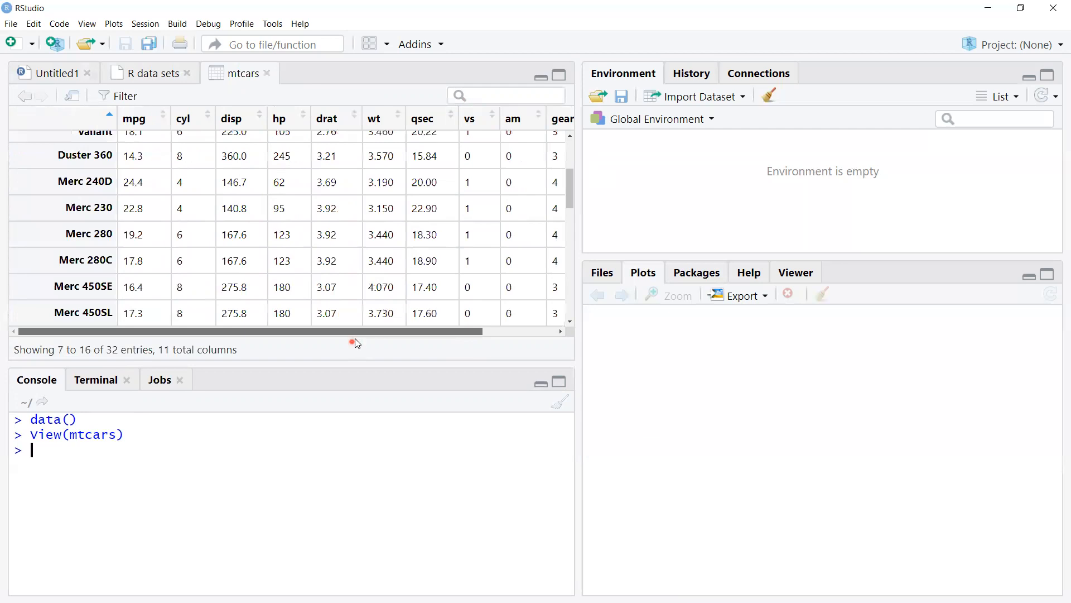
left_click_drag(568, 182, 570, 246)
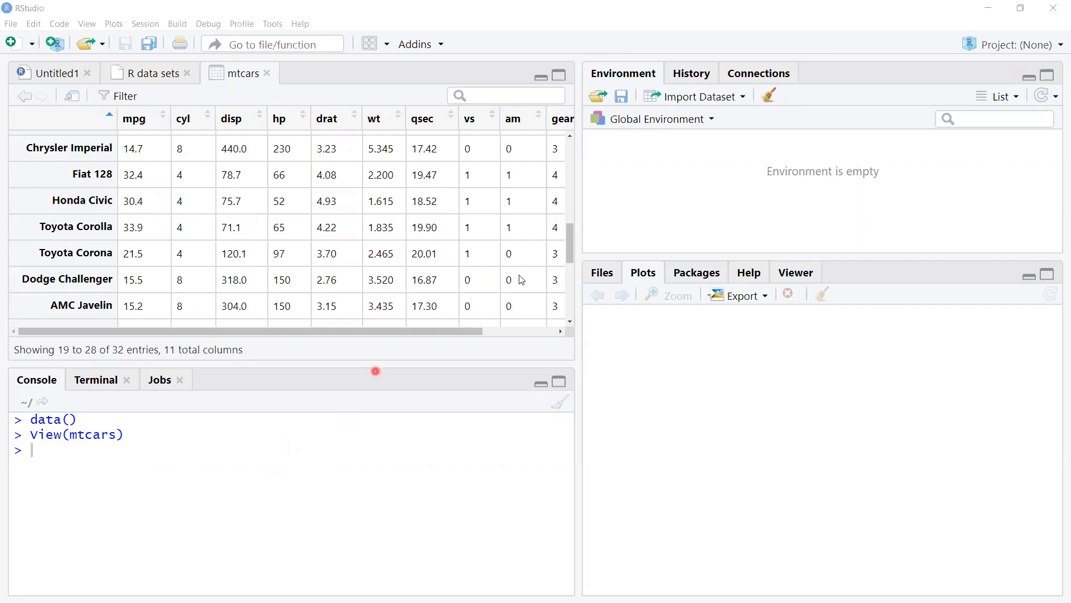
left_click_drag(569, 239, 575, 134)
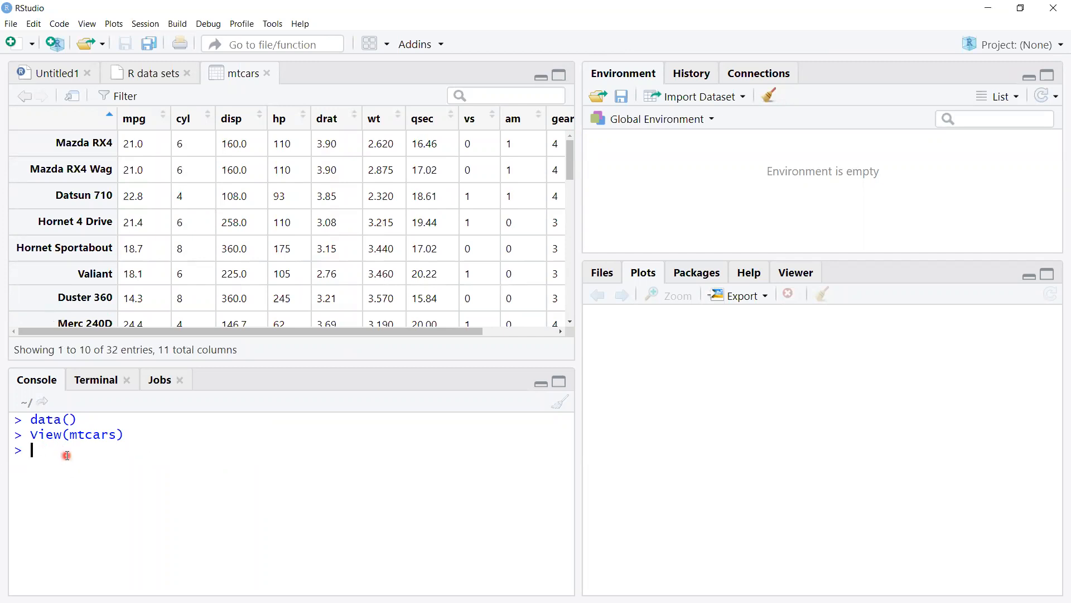
Step: Run head(mtcars) in the console and highlight the printed rows from Mazda RX4 to Valiant
type("ead")
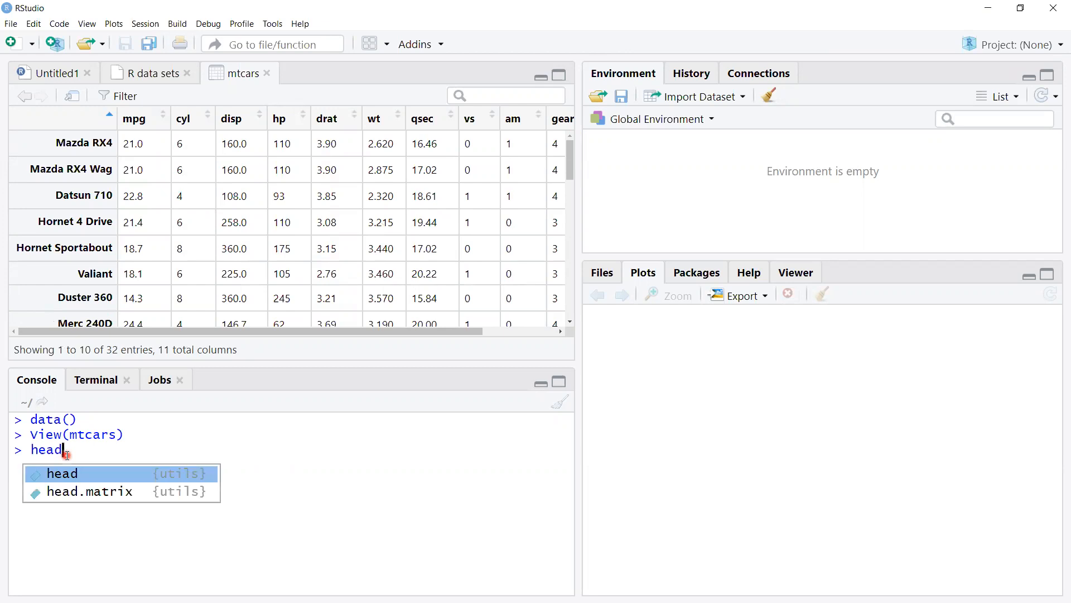
type("(mtcars")
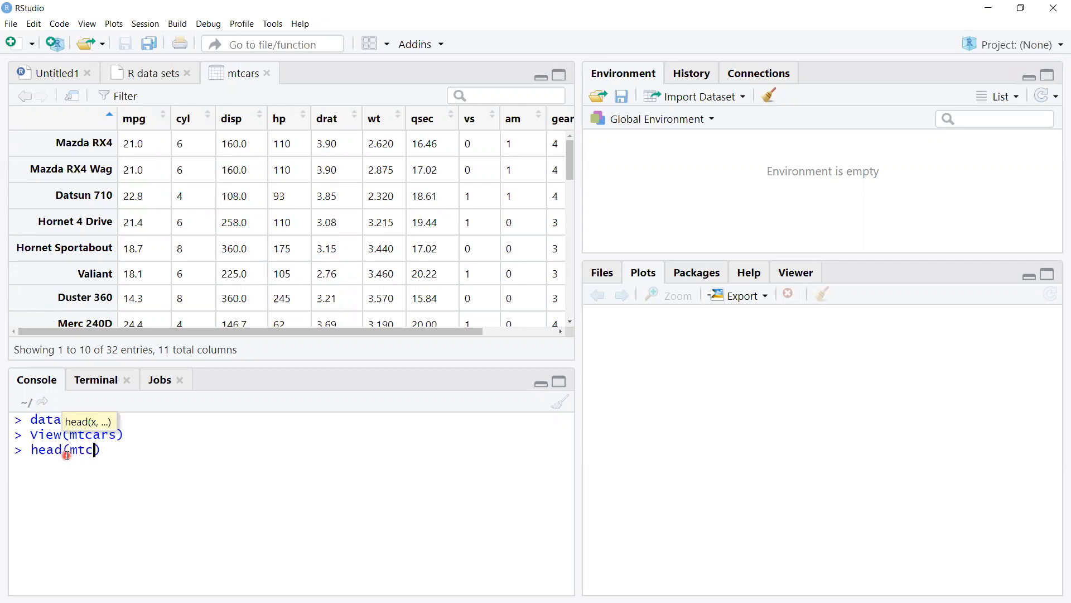
left_click(137, 452)
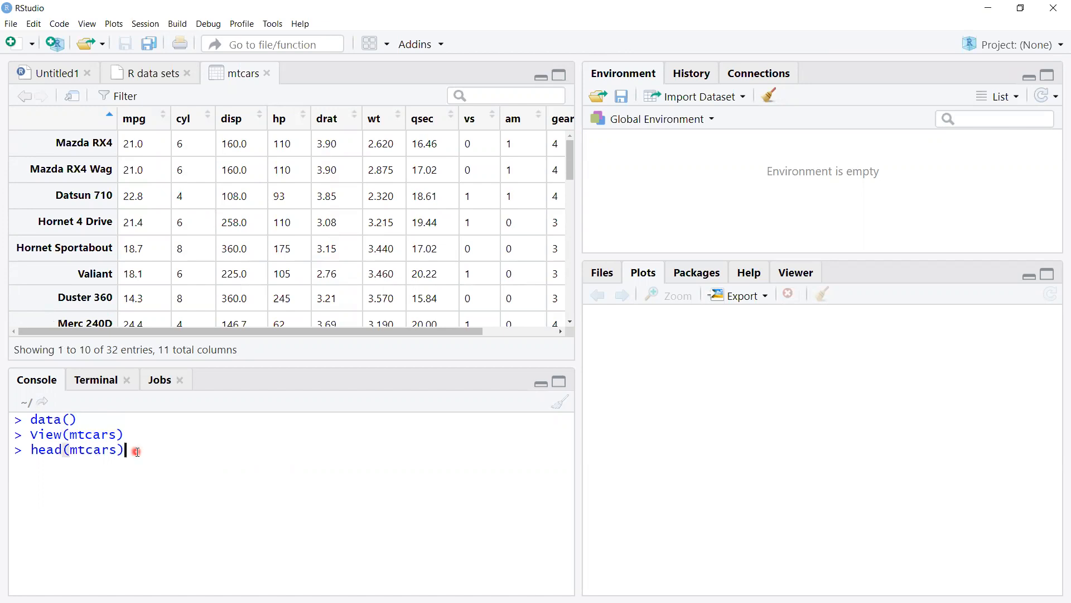
key("Return")
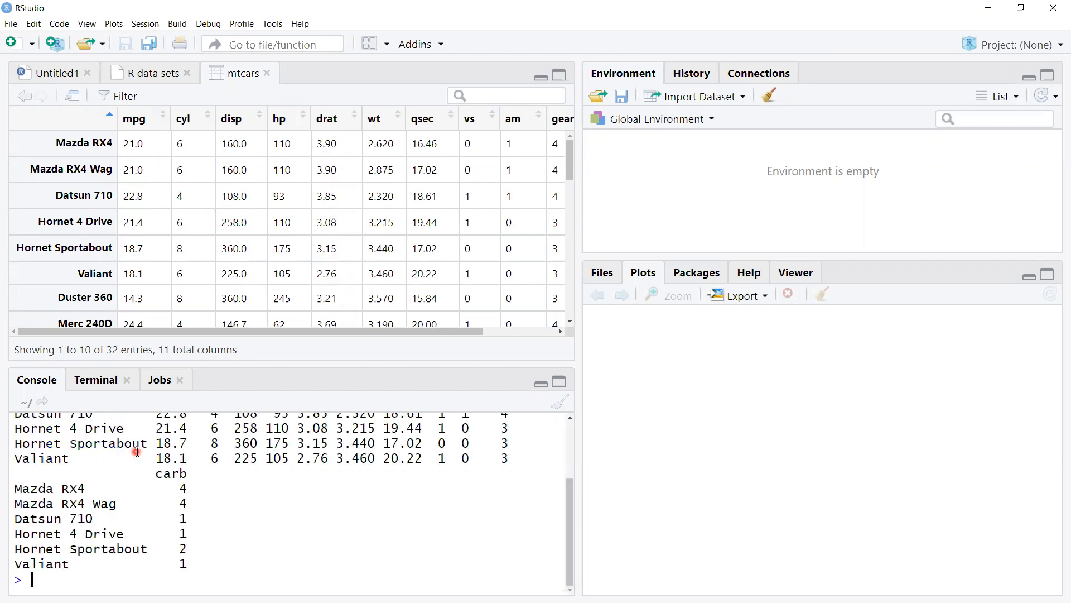
scroll(183, 474, "up", 2)
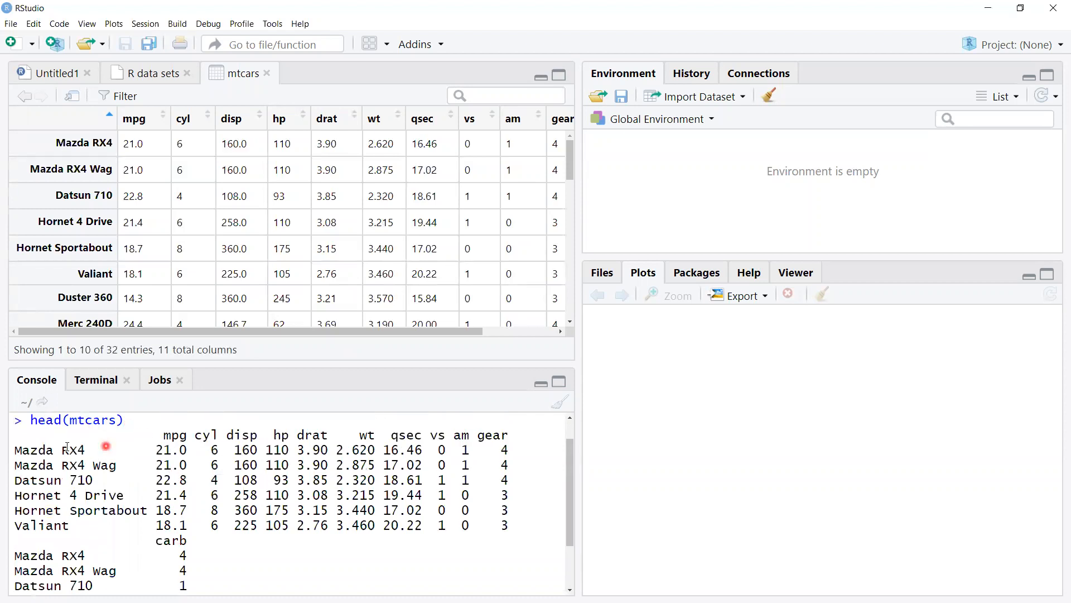
left_click_drag(18, 450, 520, 520)
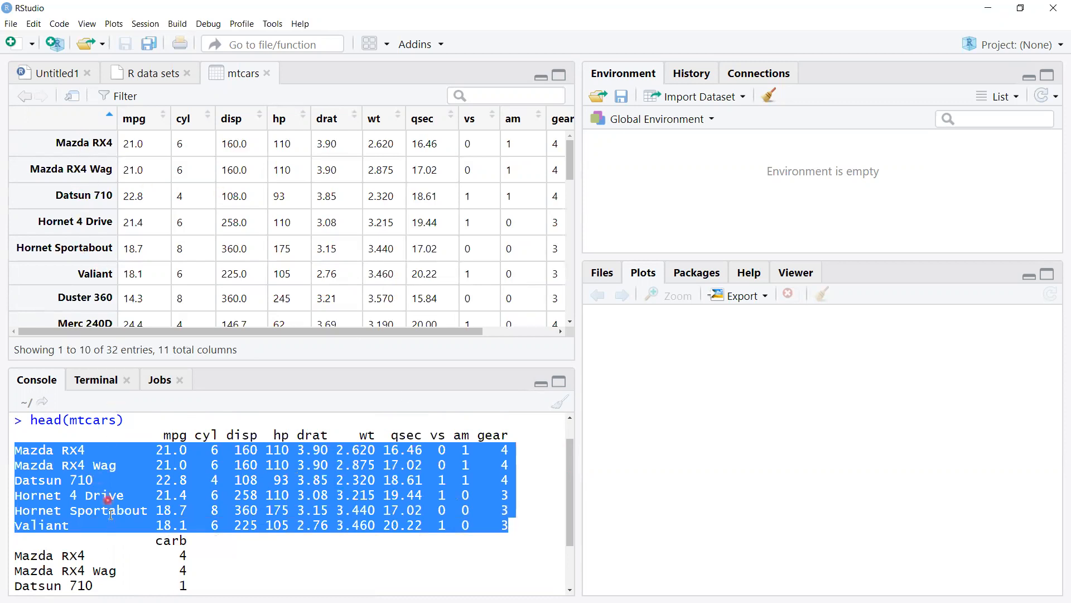
Step: Clear the text highlight and examine the rest of the head(mtcars) output down to the carb column
left_click(522, 565)
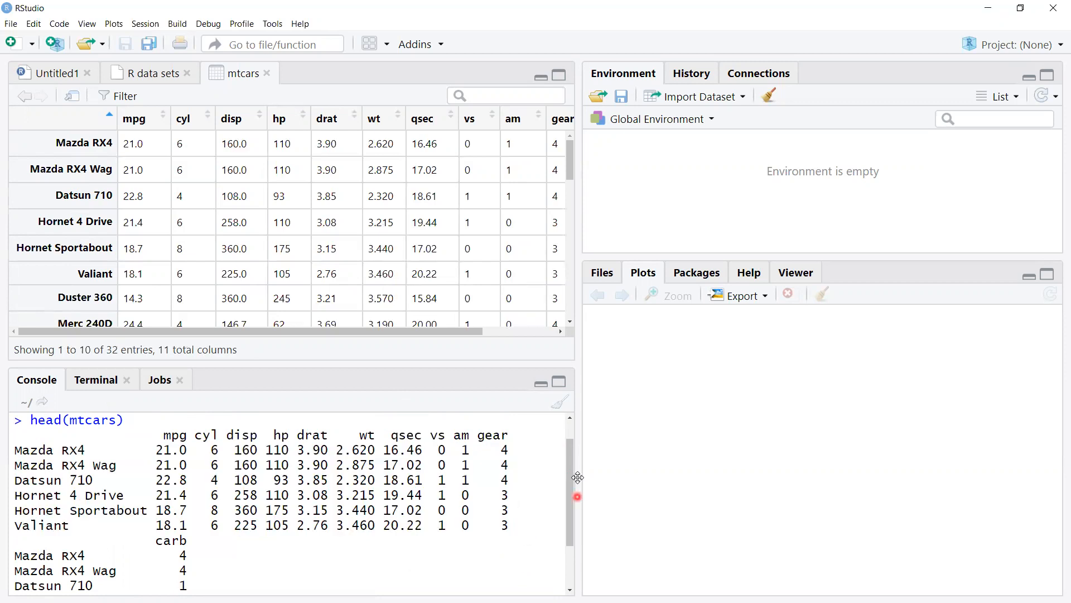
left_click_drag(567, 505, 565, 543)
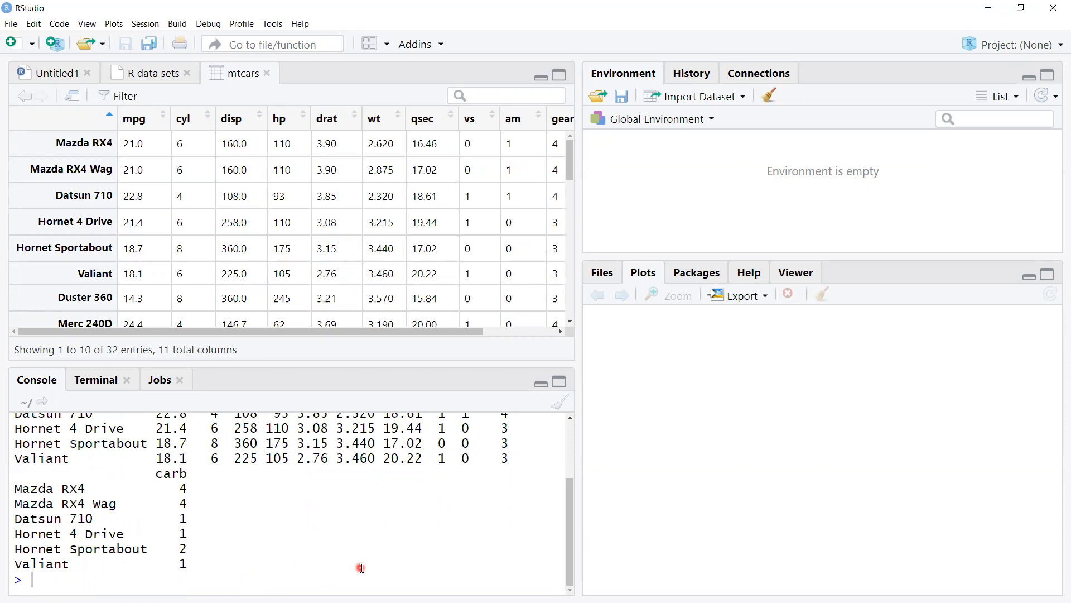
type("=")
key("Return")
key("Return")
key("Return")
type("=")
key("BackSpace")
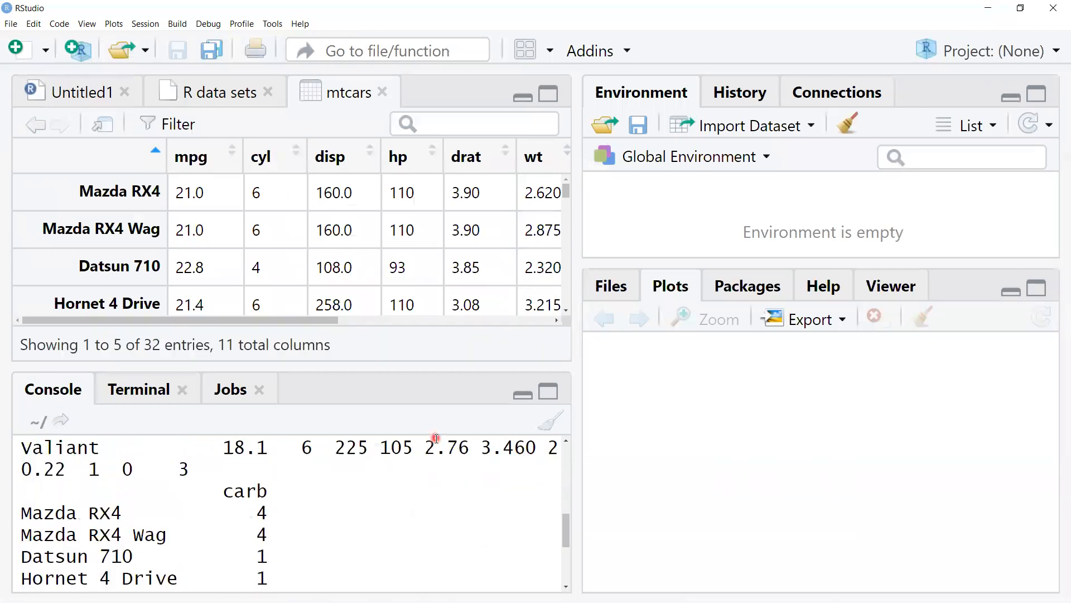
scroll(436, 438, "down", 3)
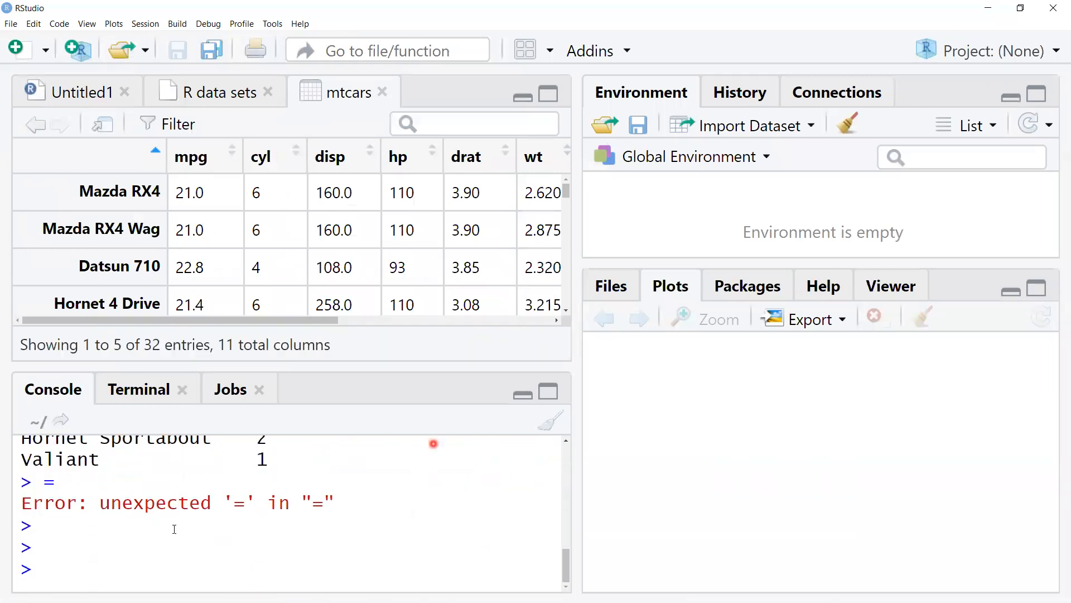
Step: Run tail(mtcars) in the console to print the last rows of the data set
left_click(55, 570)
type("tail(mtcars")
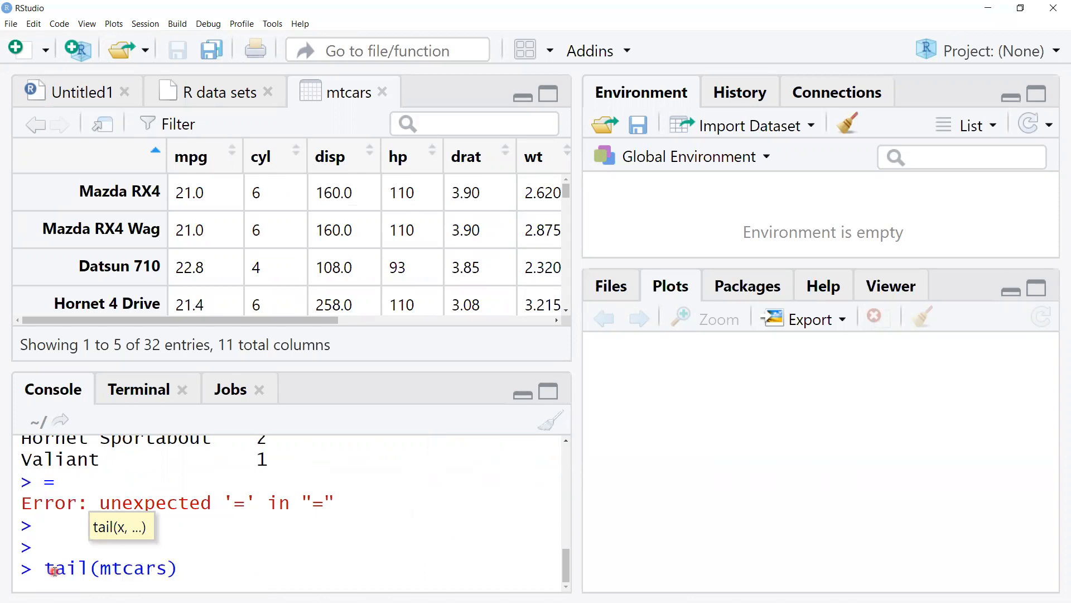
key("Return")
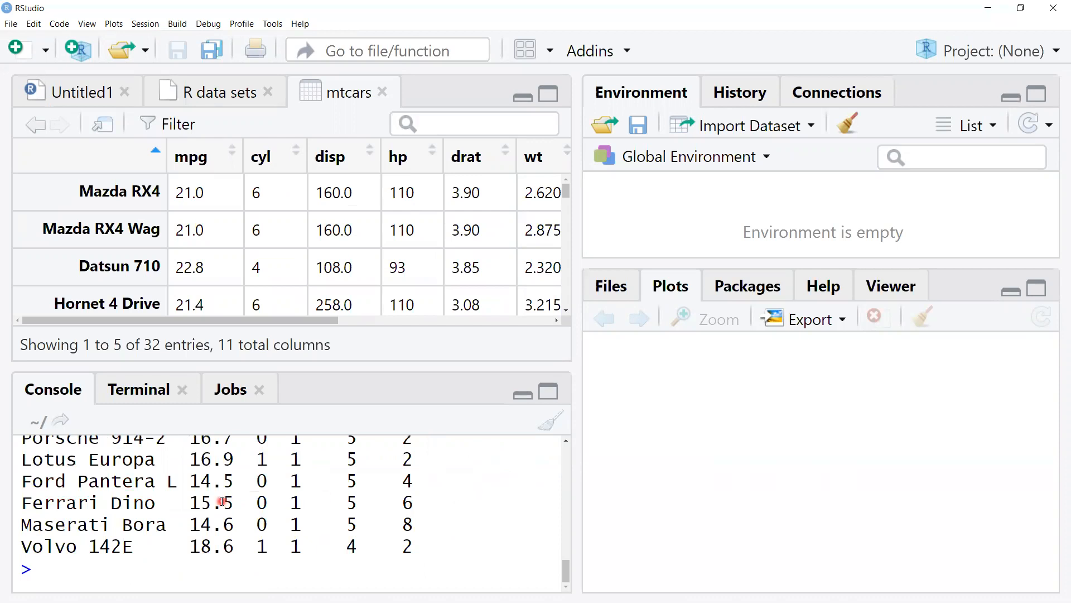
Step: Examine the printed tail(mtcars) rows from Porsche 914-2 to Volvo 142E in the console
scroll(220, 502, "up", 1)
scroll(187, 501, "up", 1)
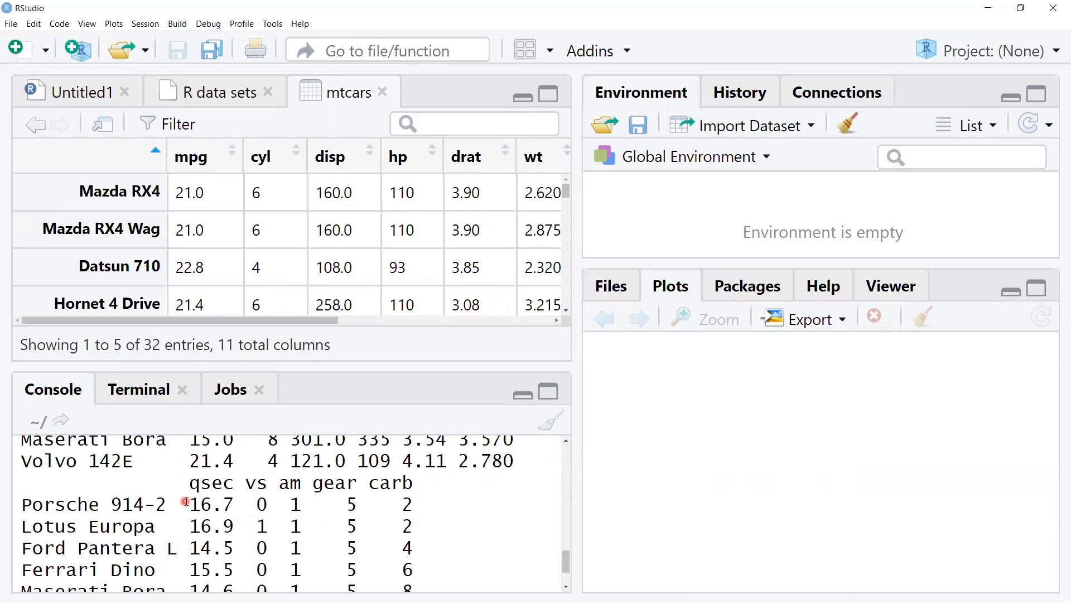
scroll(186, 501, "up", 1)
scroll(185, 501, "up", 2)
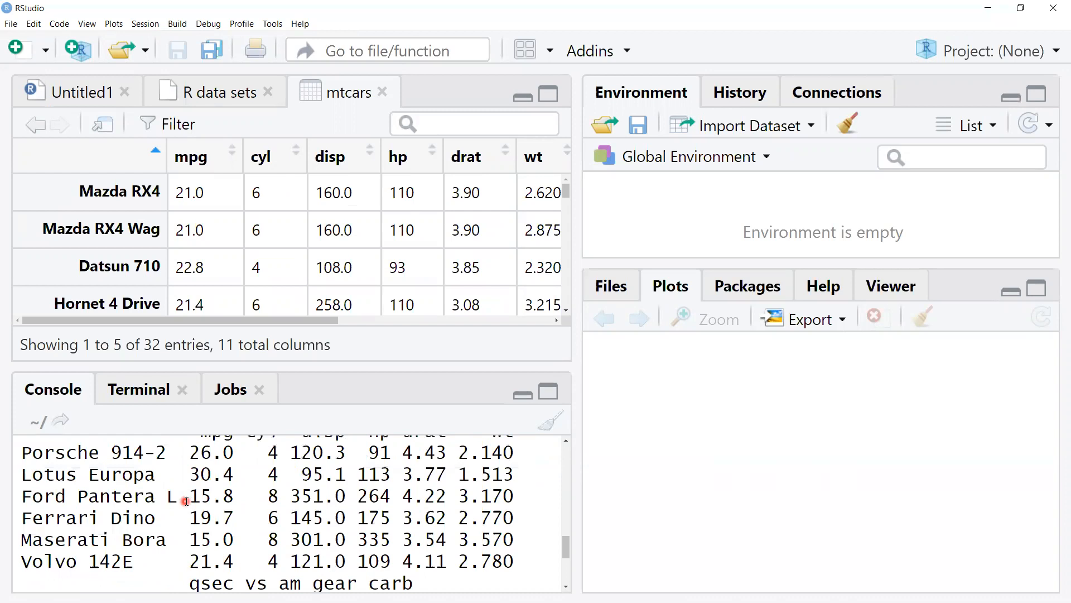
scroll(186, 501, "up", 1)
left_click_drag(66, 485, 85, 584)
left_click_drag(93, 524, 135, 545)
scroll(328, 484, "down", 2)
scroll(328, 484, "down", 3)
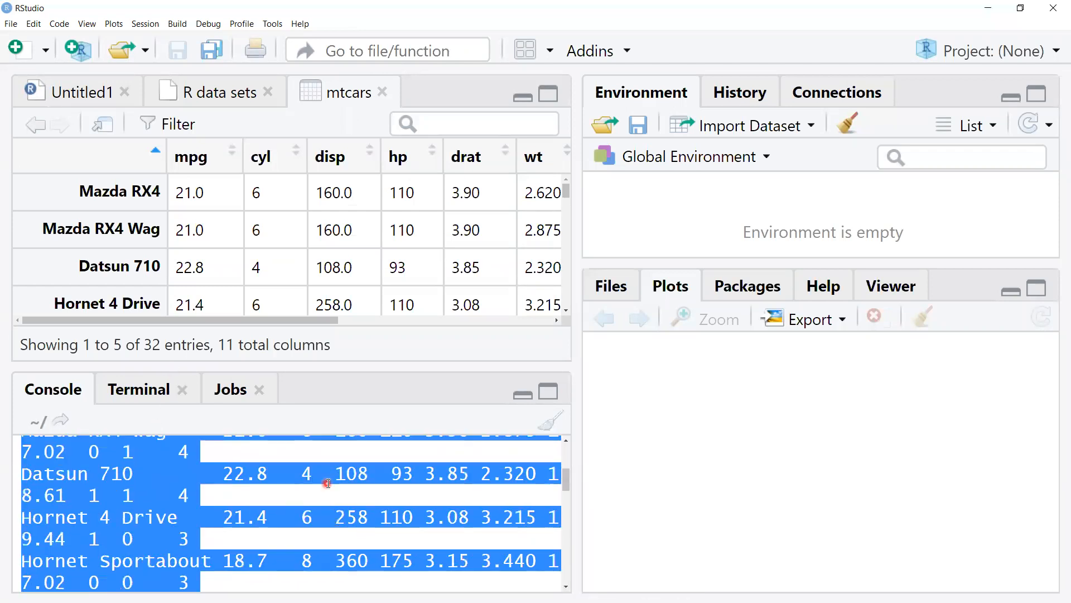
left_click(327, 509)
scroll(326, 509, "down", 3)
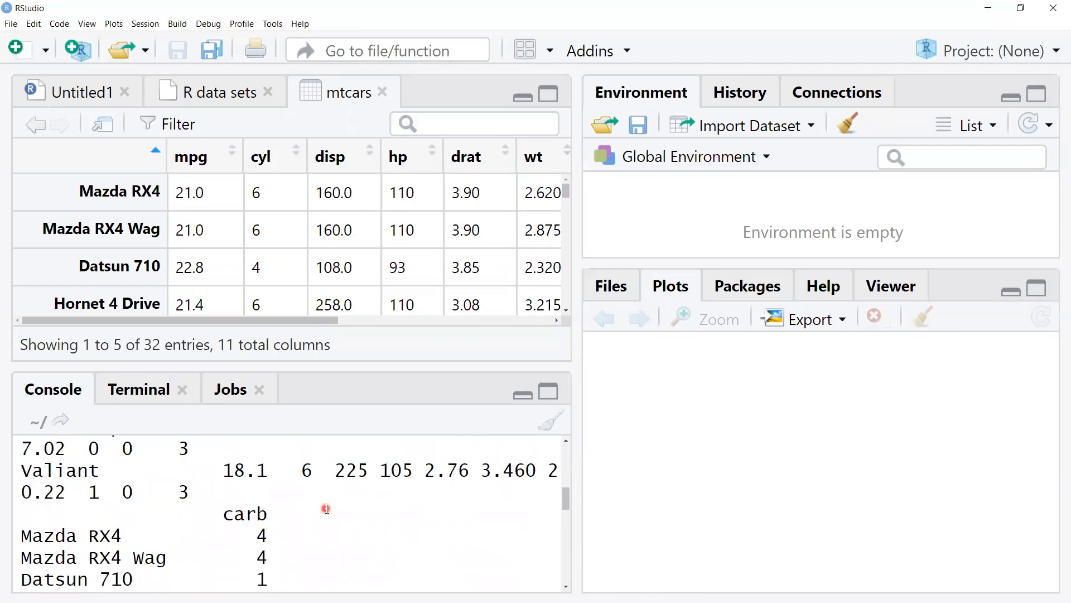
type("=")
key("Return")
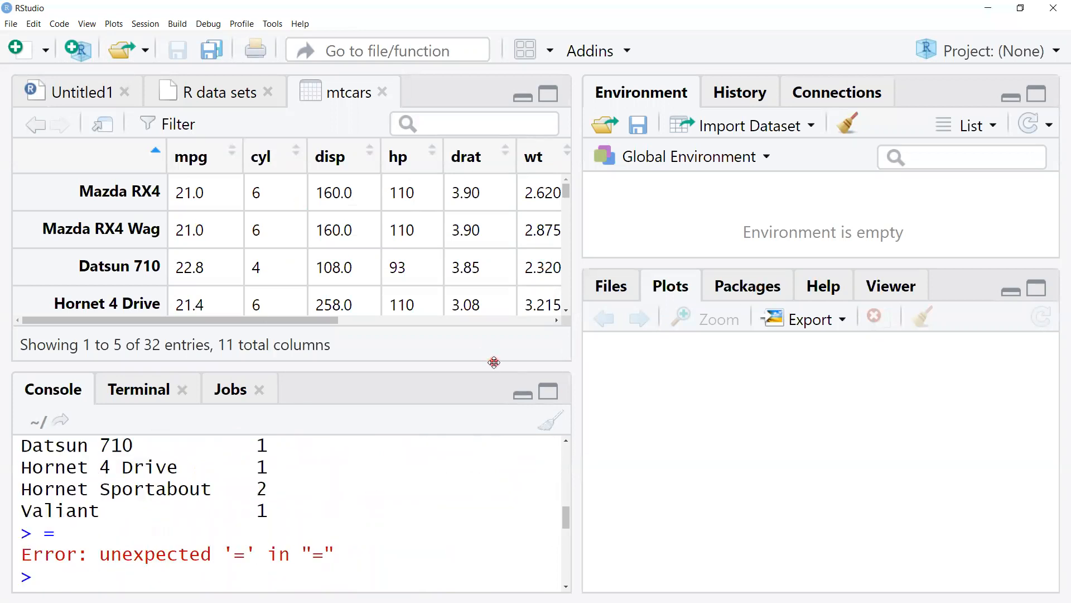
Step: Close the mtcars viewer and the R data sets list, and reduce the interface zoom by two levels
left_click(384, 93)
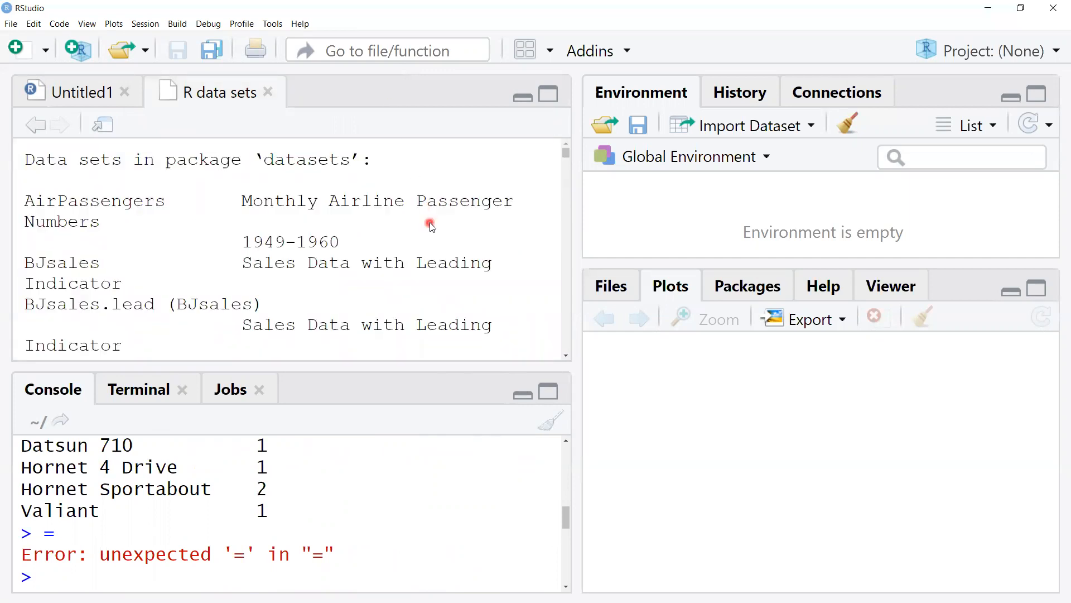
key("ctrl+minus")
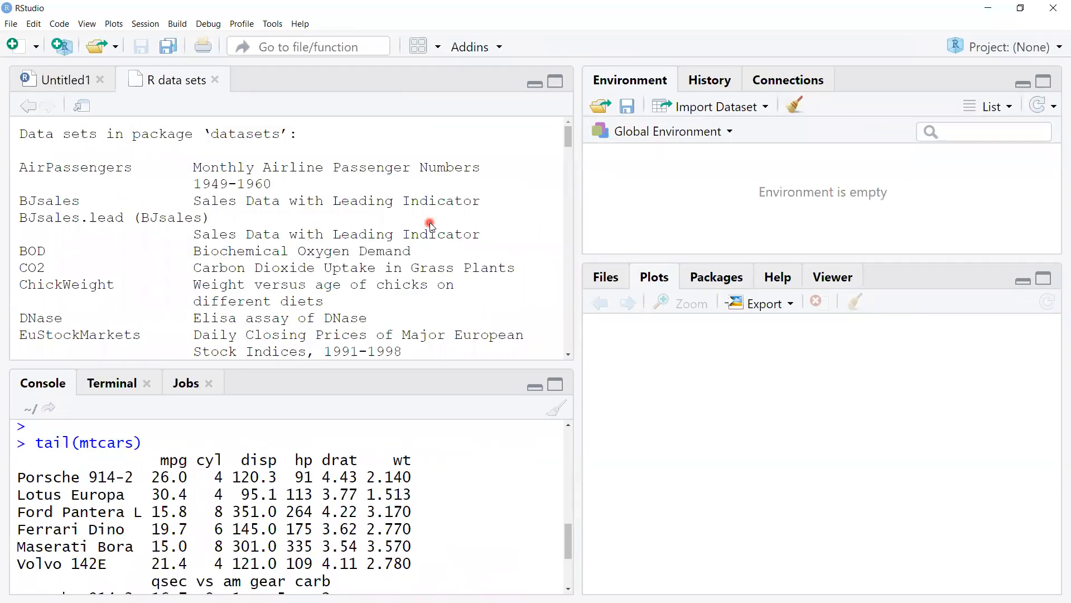
key("ctrl+minus")
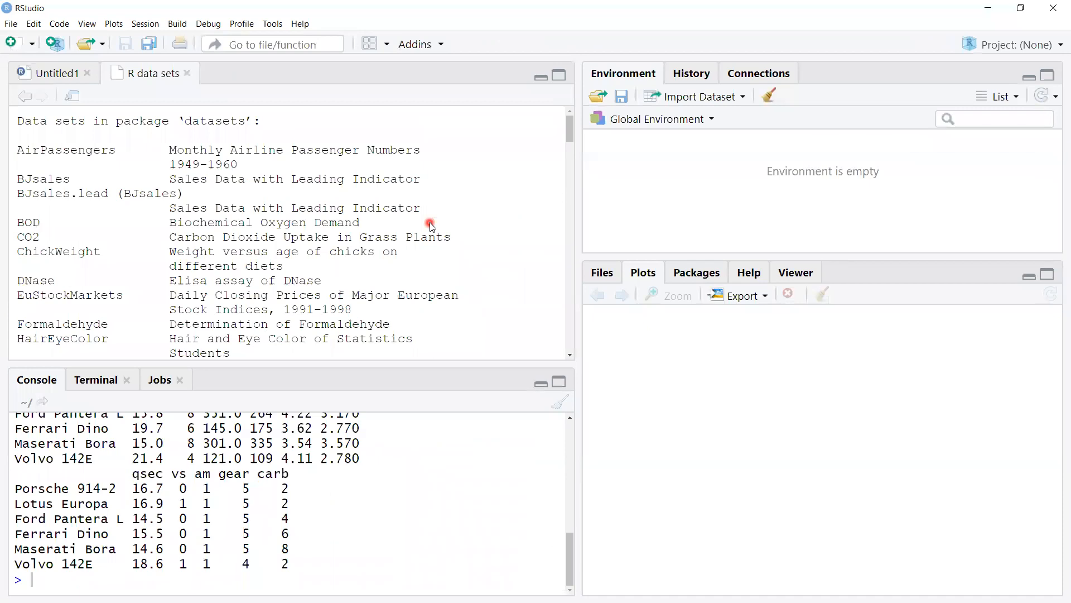
left_click(190, 74)
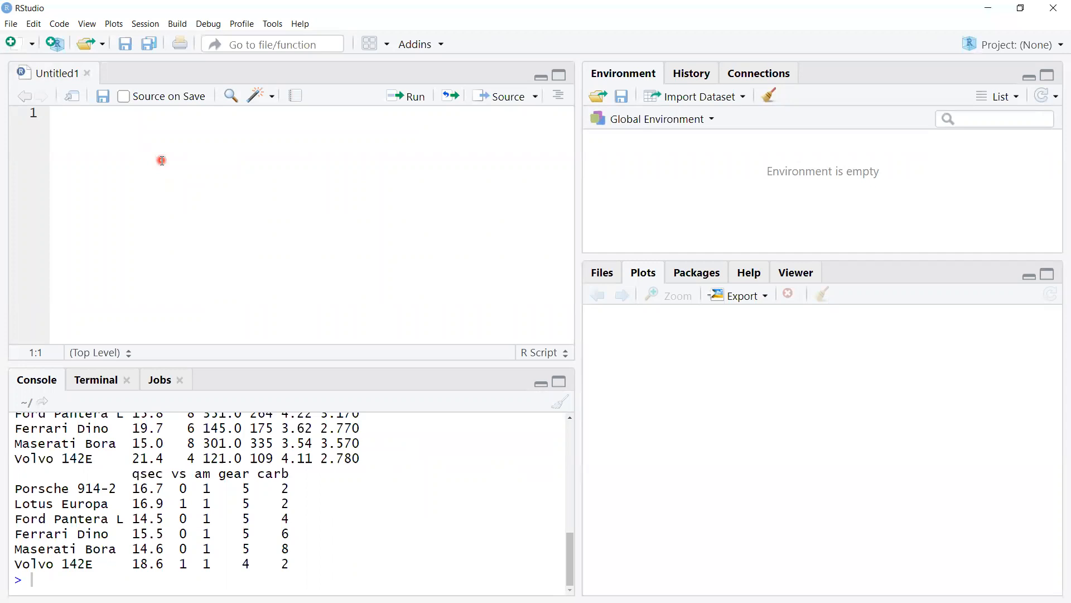
Step: Write =2+2 on the first line of the Untitled1 script and start a second line
type("=2+2")
key("Return")
Step: Select the whole =2+2 expression in the script and try to run it
left_click(111, 116)
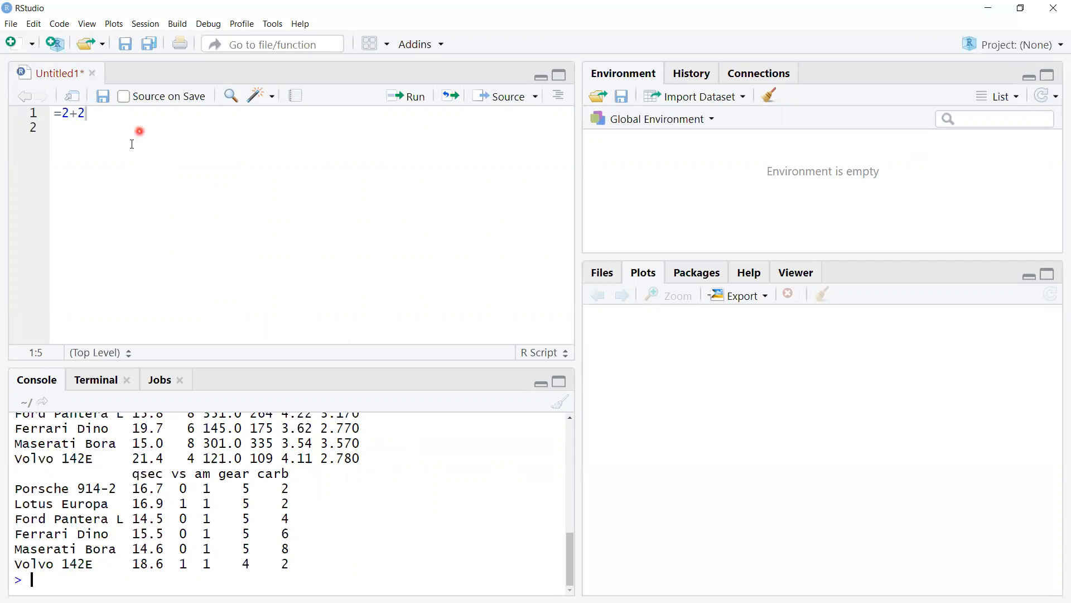
left_click(103, 115)
key("shift+Left")
key("shift+Left")
key("shift+Left")
key("shift+Left")
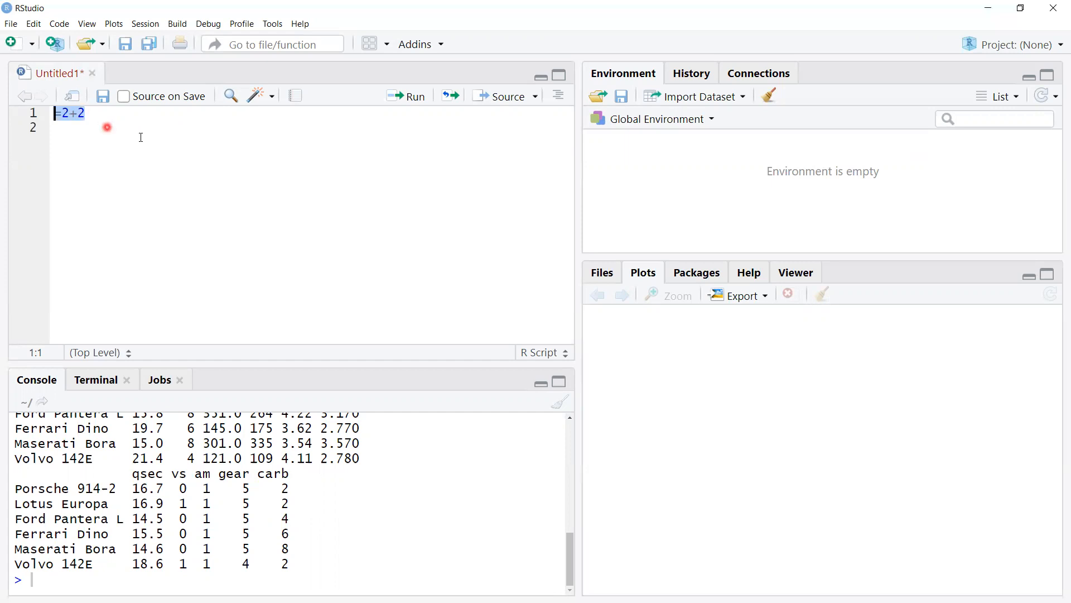
left_click(412, 97)
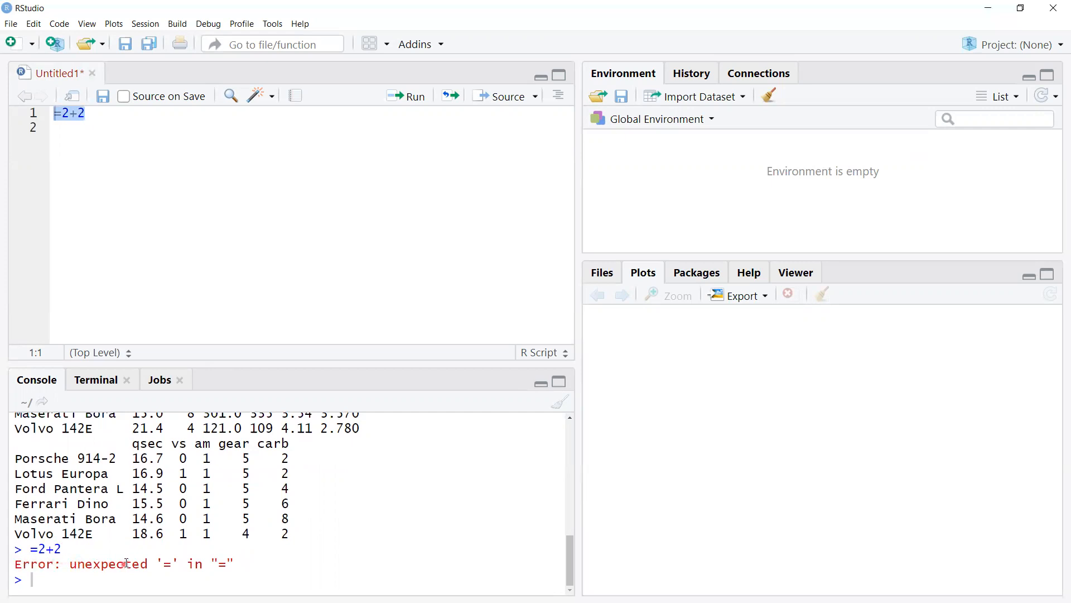
Step: Remove the leading equals sign from the script line, run 2+2 and highlight its result in the console
left_click_drag(179, 564, 163, 565)
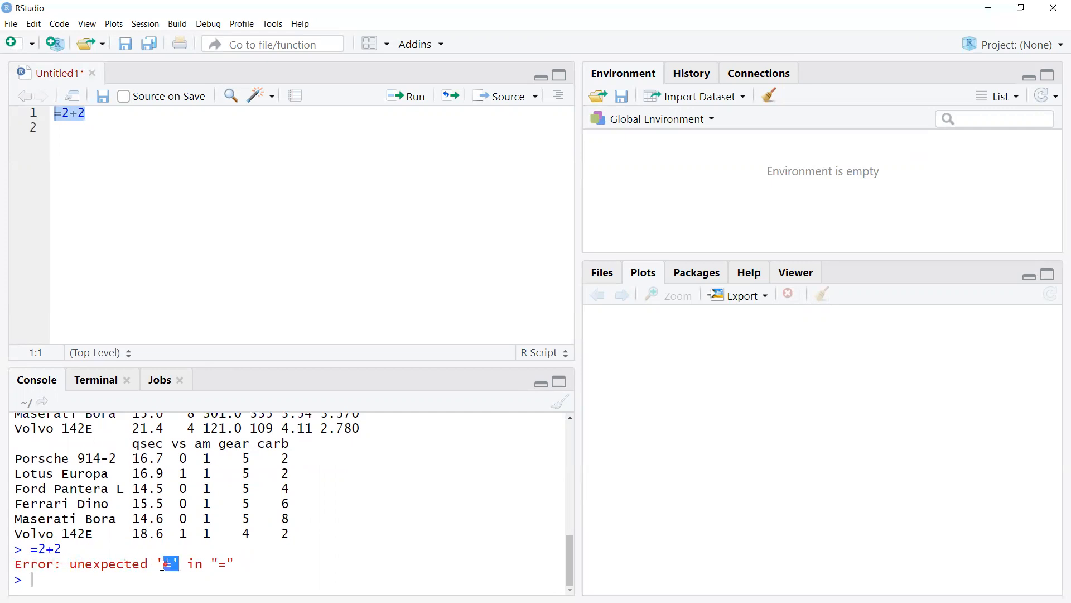
left_click(325, 562)
left_click(65, 158)
left_click(64, 114)
key("BackSpace")
left_click(145, 109)
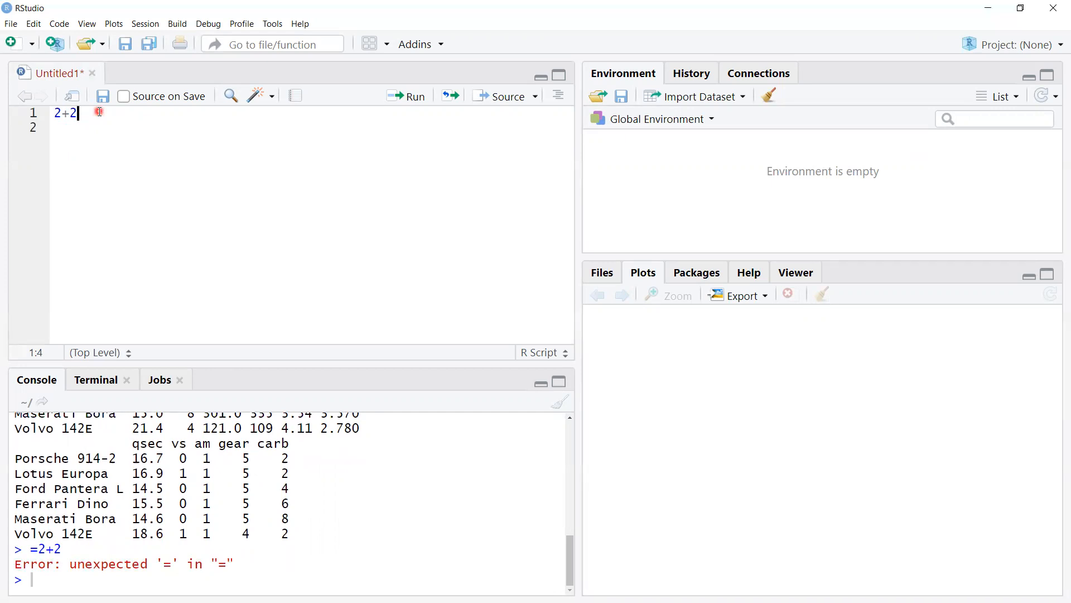
key("ctrl+Return")
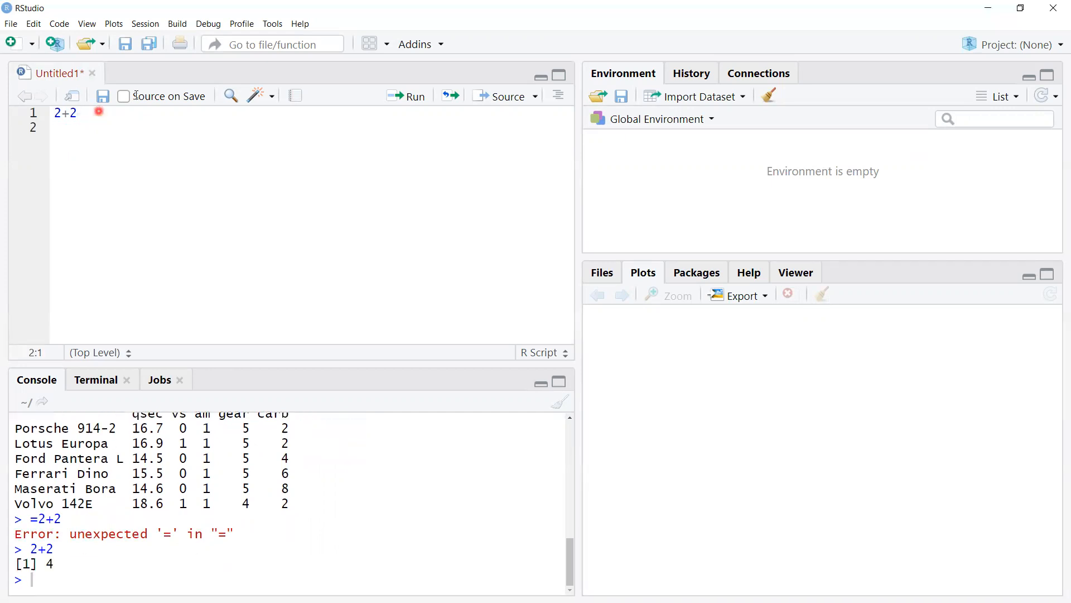
left_click_drag(56, 563, 44, 563)
left_click(328, 238)
Step: Run 2+2 directly at the console prompt and point out its result
left_click(52, 578)
type("2+2")
key("Return")
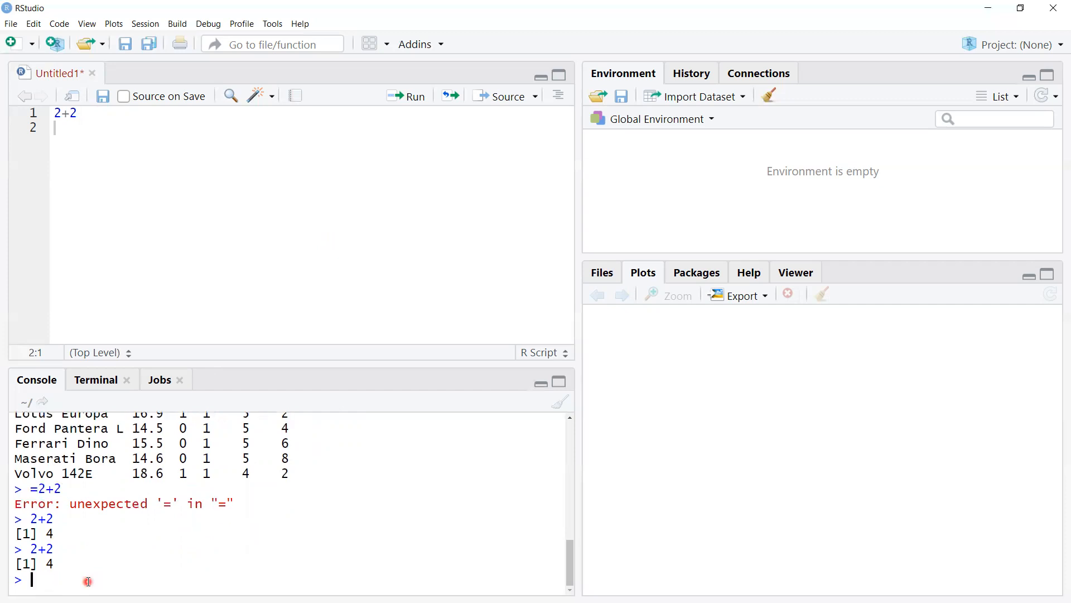
double_click(67, 563)
left_click(269, 264)
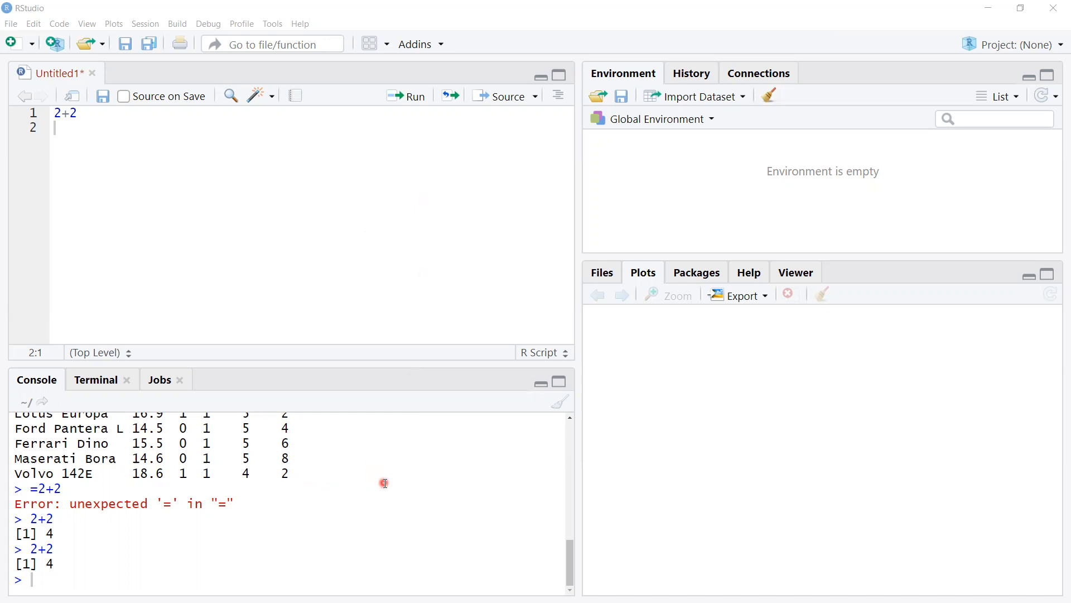
Step: Clear the console and run getwd() to get the current working directory
left_click(560, 402)
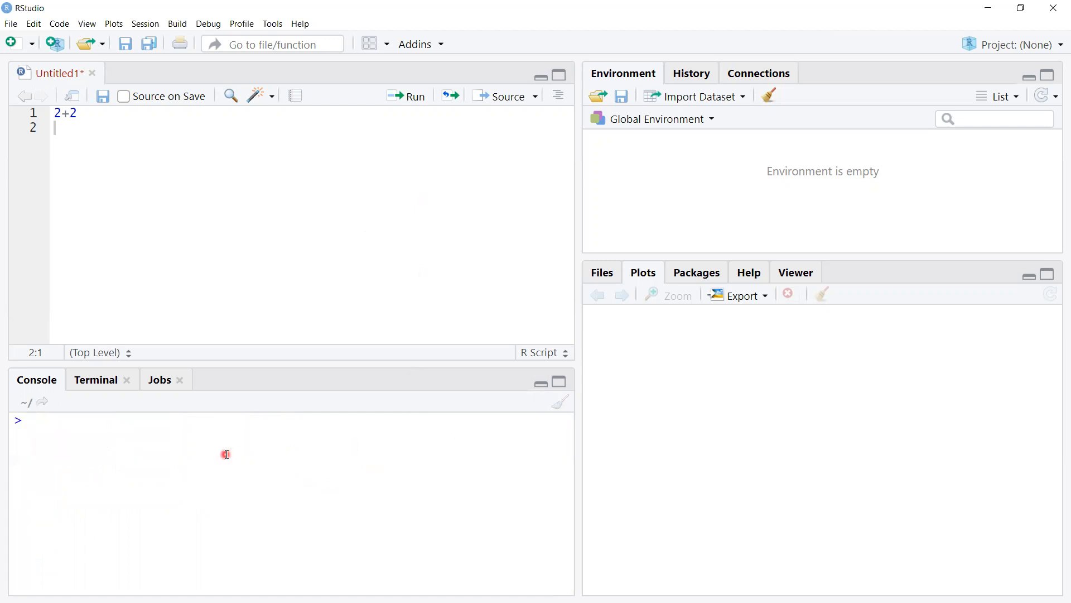
type("getw")
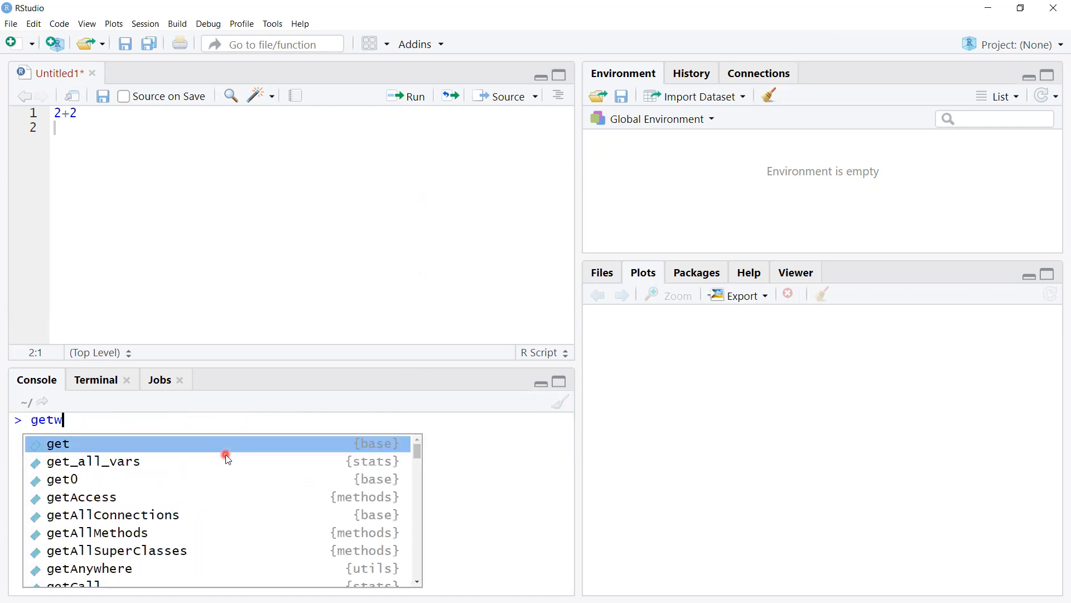
type("d(")
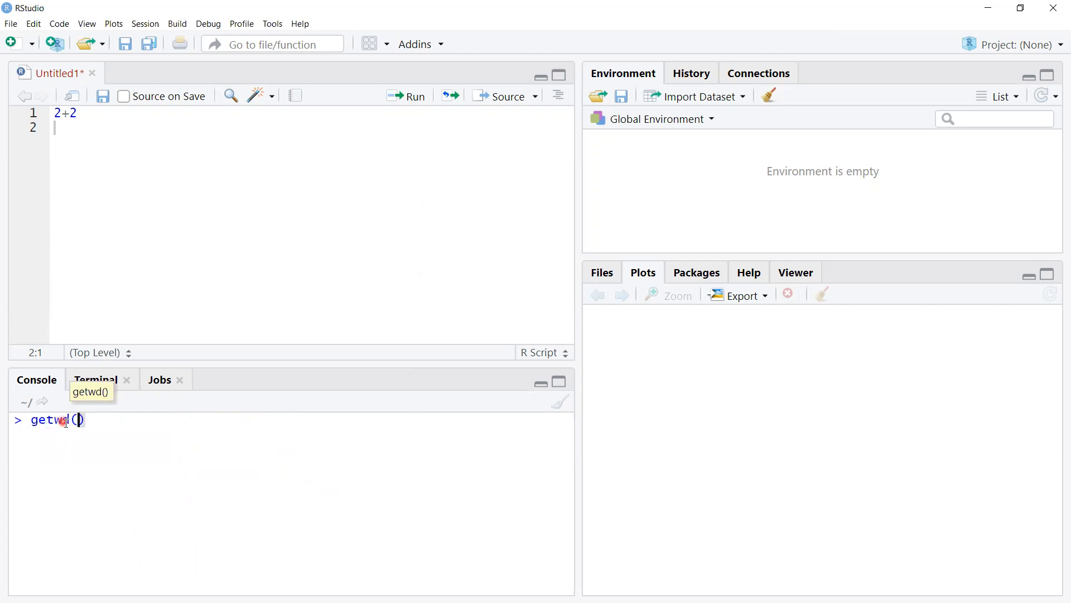
left_click(98, 423)
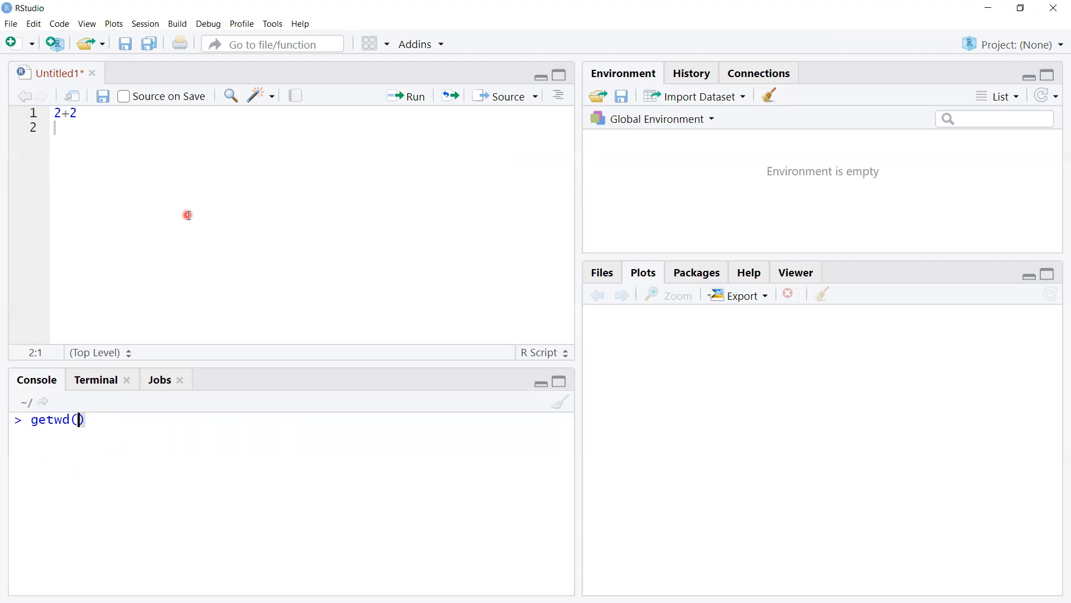
left_click(88, 421)
key("Return")
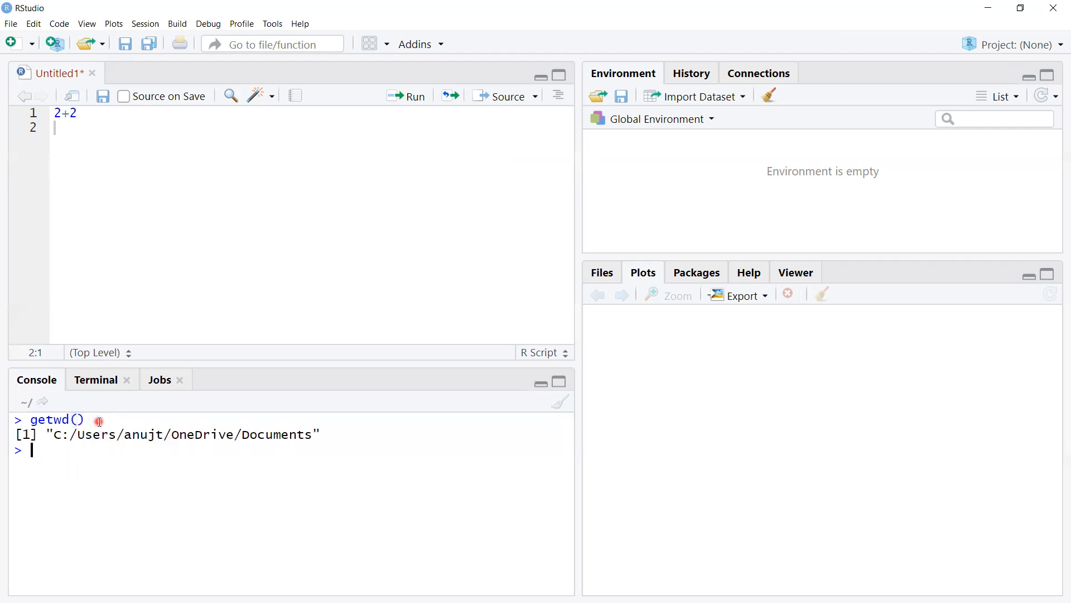
Step: Highlight the working directory path printed by getwd() in the console
left_click(98, 420)
left_click_drag(335, 435, 54, 437)
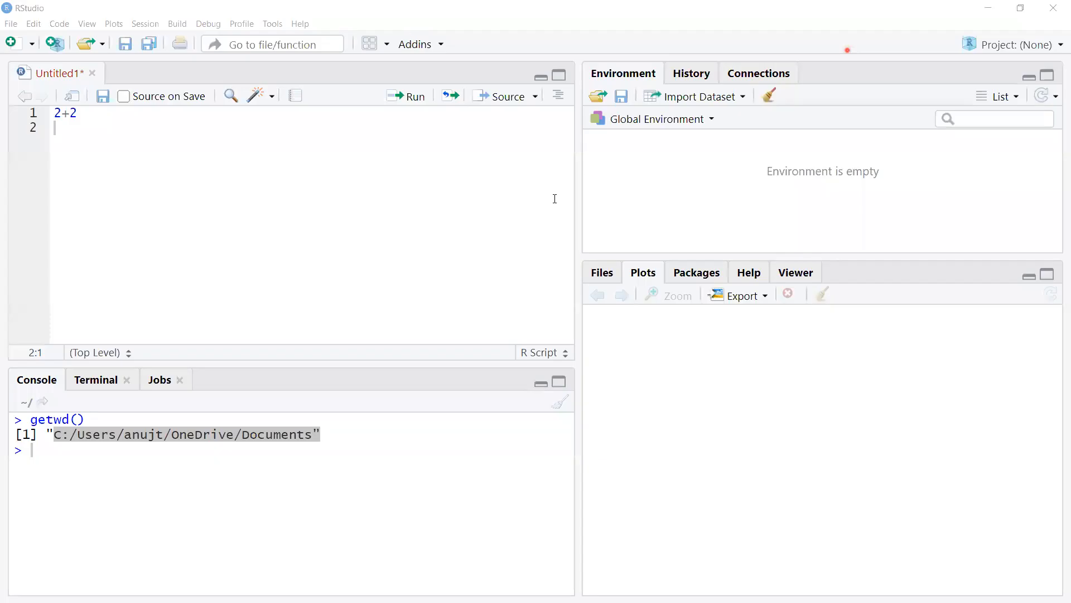
left_click(386, 455)
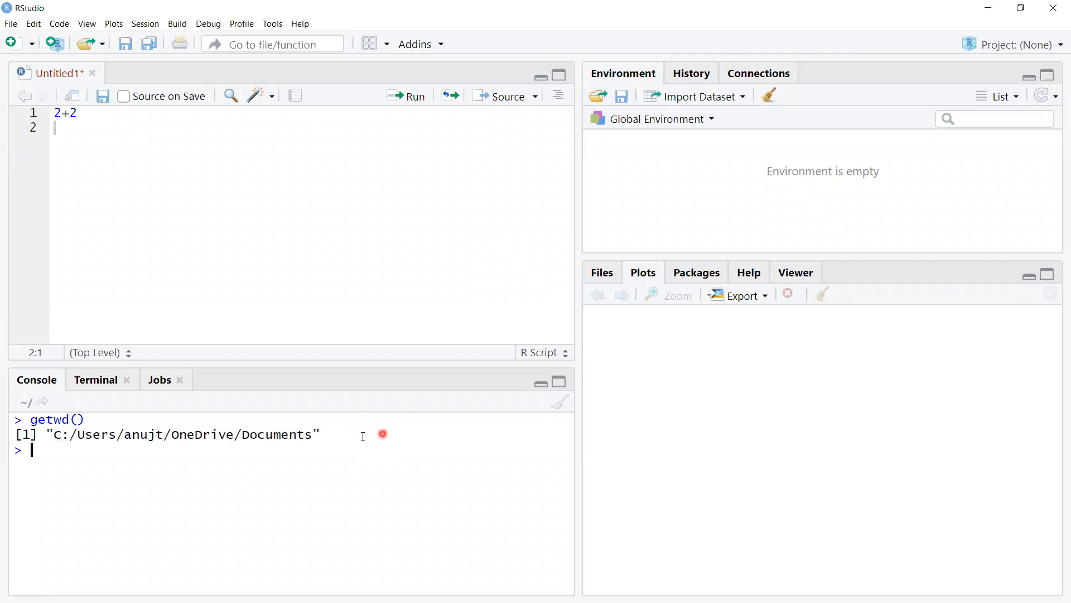
left_click_drag(328, 435, 53, 441)
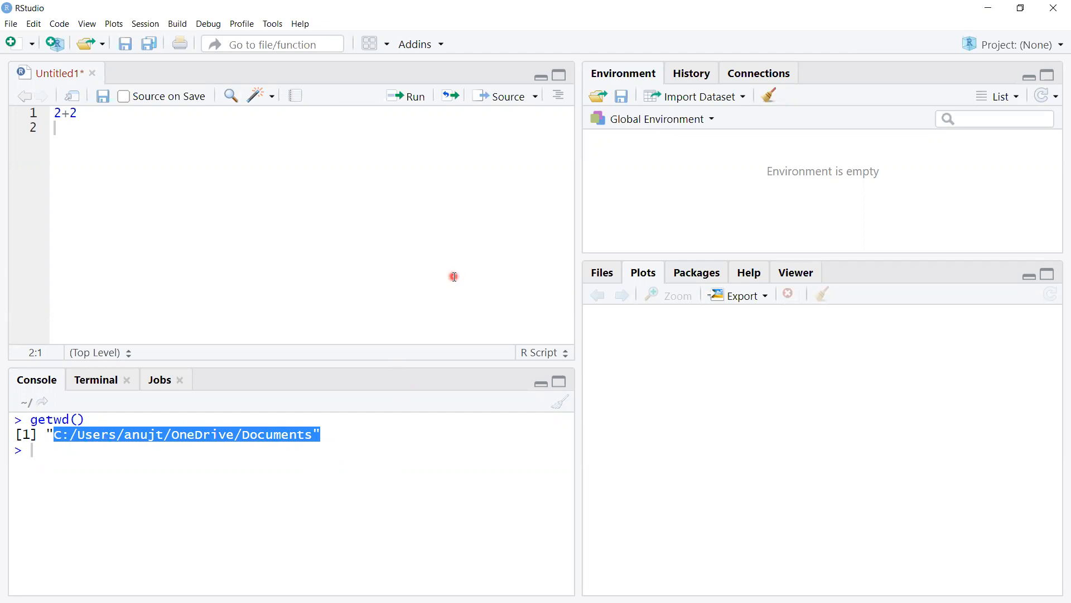
Step: Minimize RStudio and create a new folder named WDFR on the desktop
left_click(989, 9)
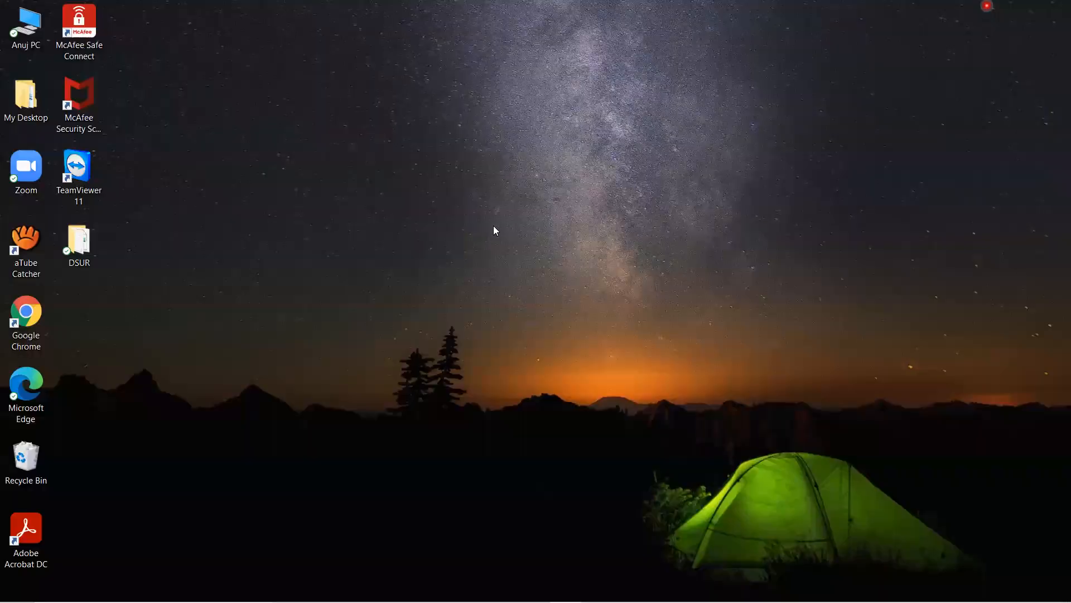
right_click(154, 64)
mouse_move(291, 258)
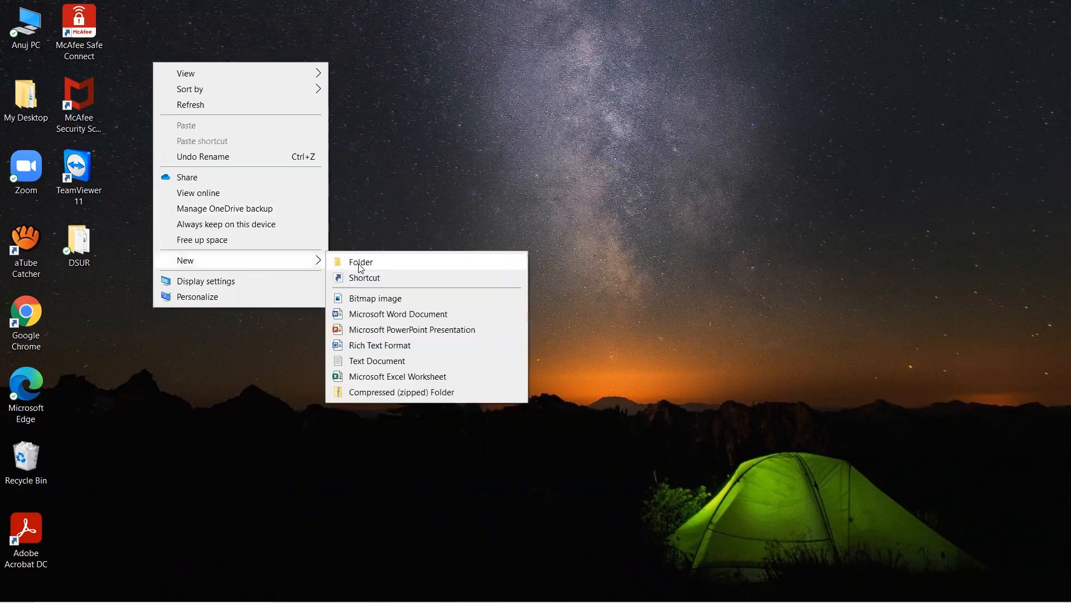
left_click(369, 260)
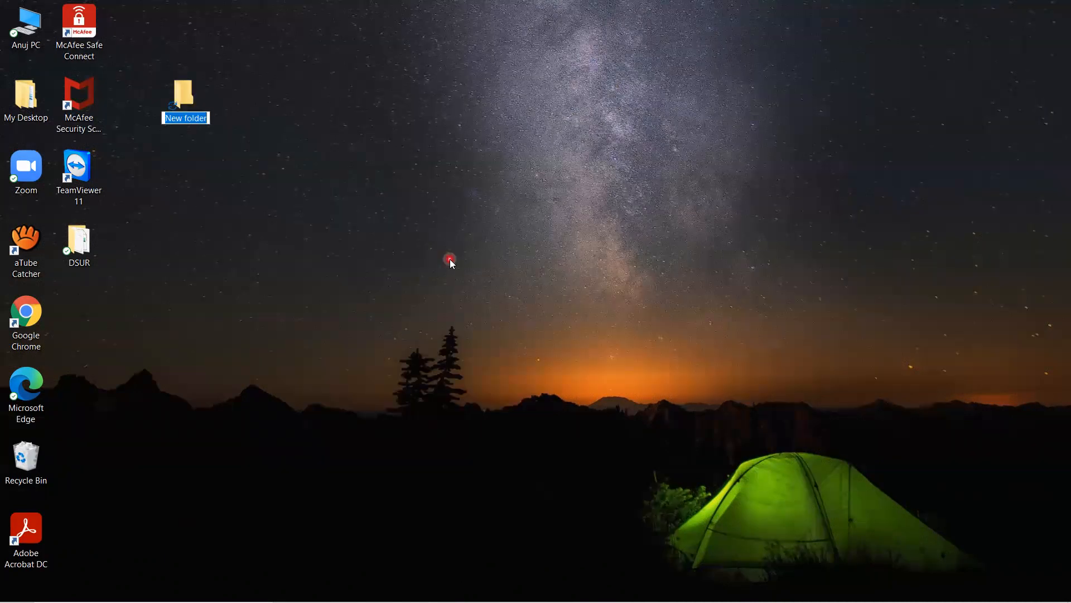
type("WD")
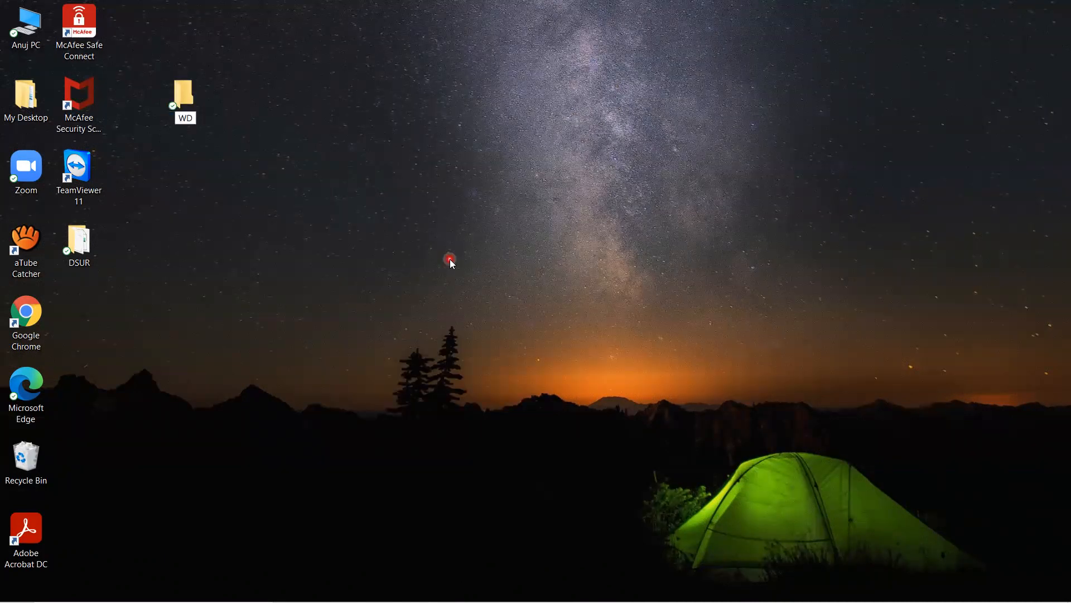
type("FR")
left_click(239, 109)
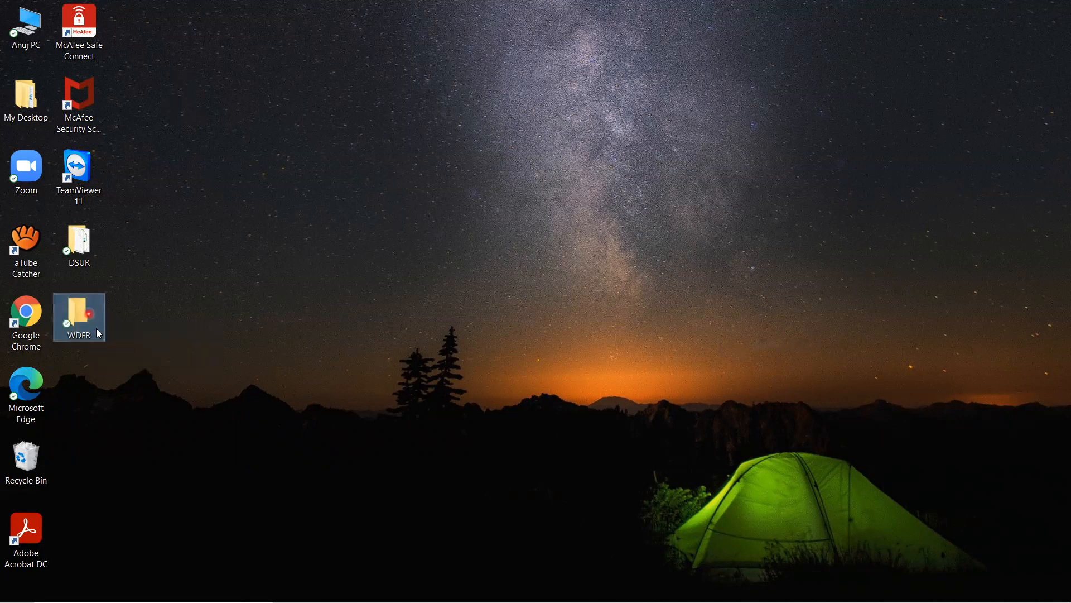
mouse_move(95, 313)
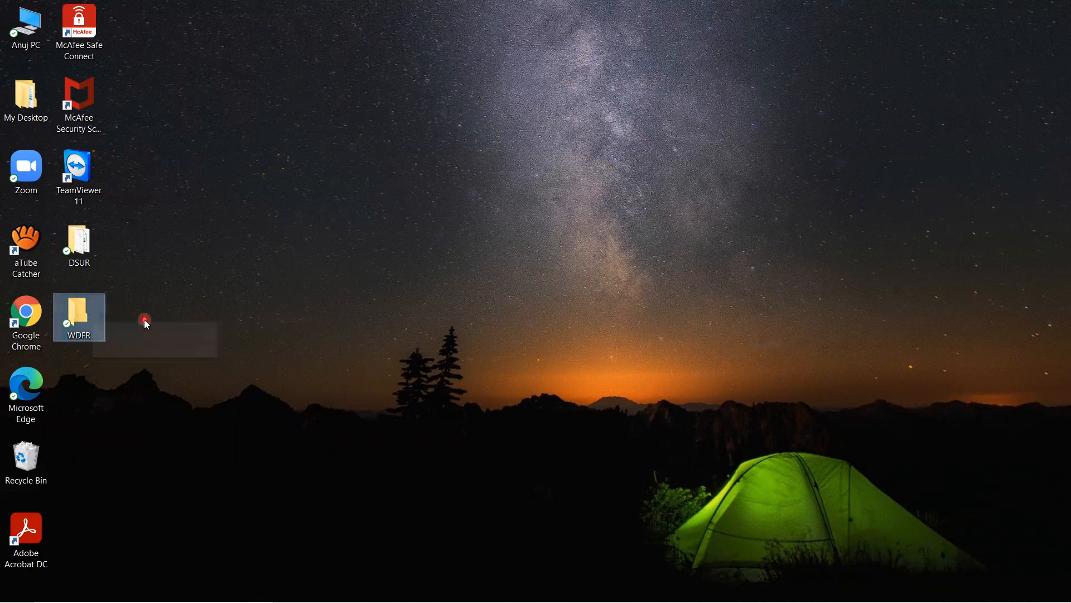
Step: Copy the full path of the desktop WDFR folder from the object name in its security properties
right_click(98, 315)
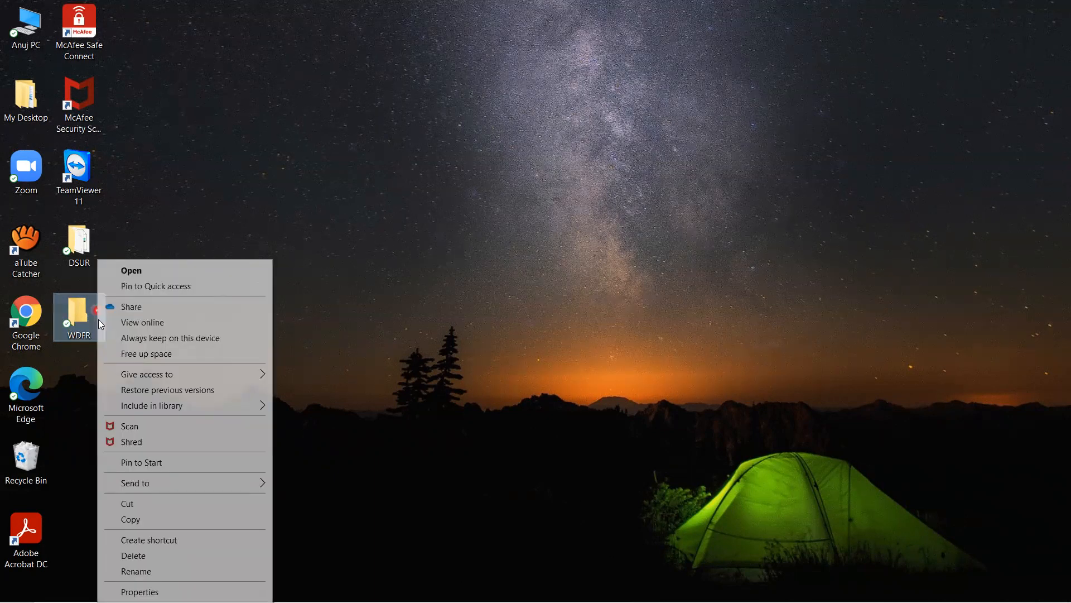
left_click(142, 591)
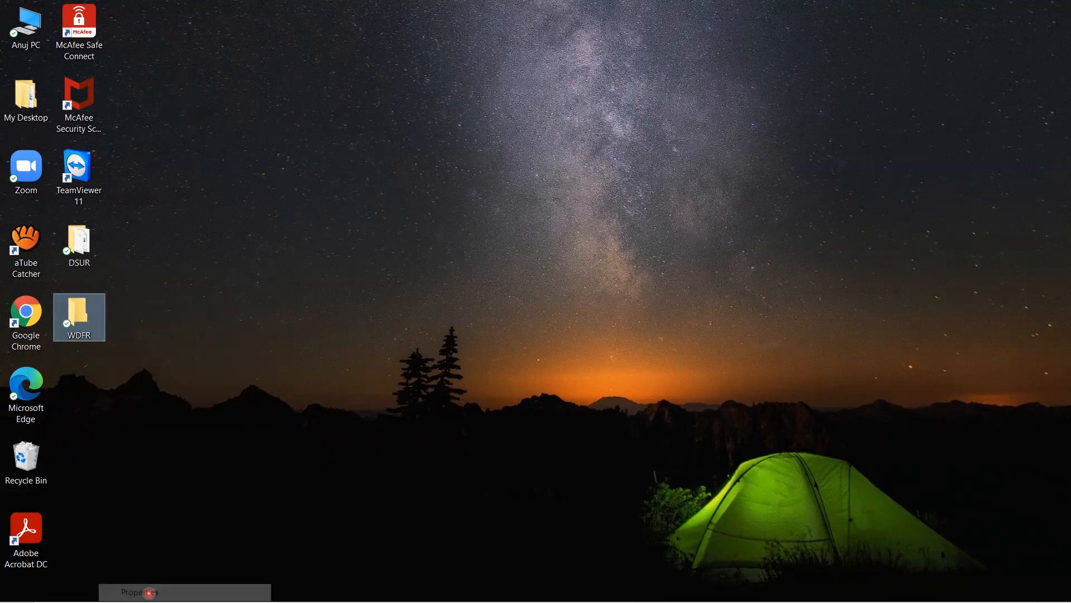
left_click_drag(254, 282, 331, 145)
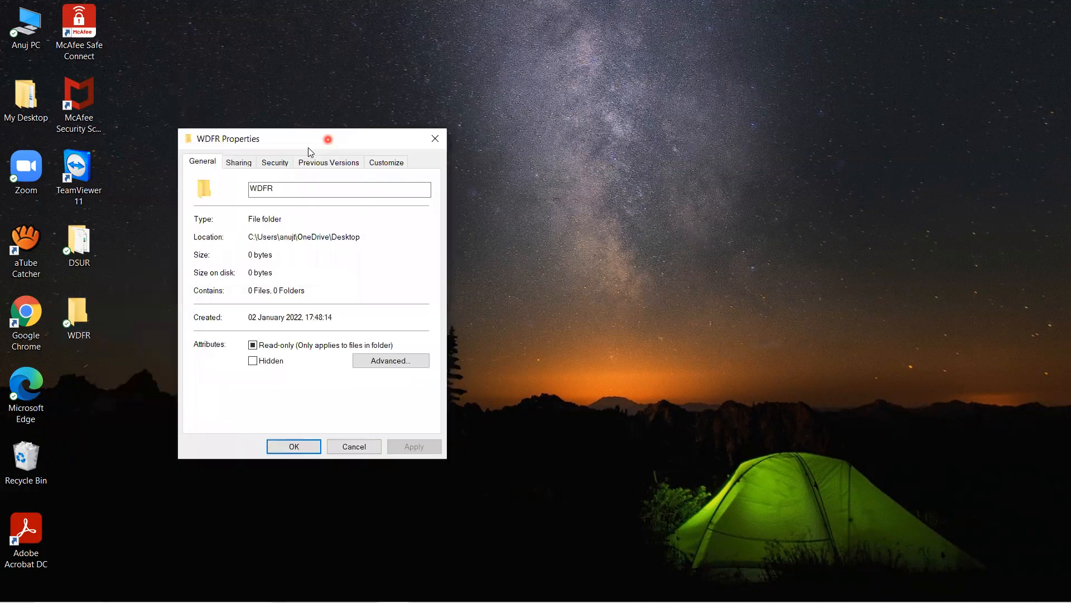
left_click(276, 162)
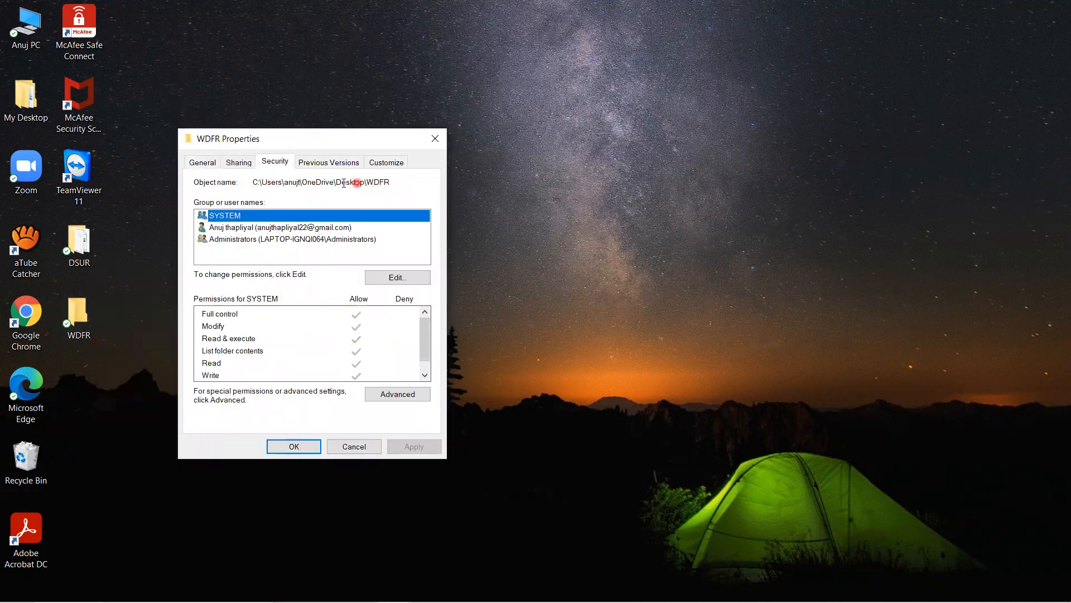
left_click_drag(331, 183, 250, 182)
key("ctrl+c")
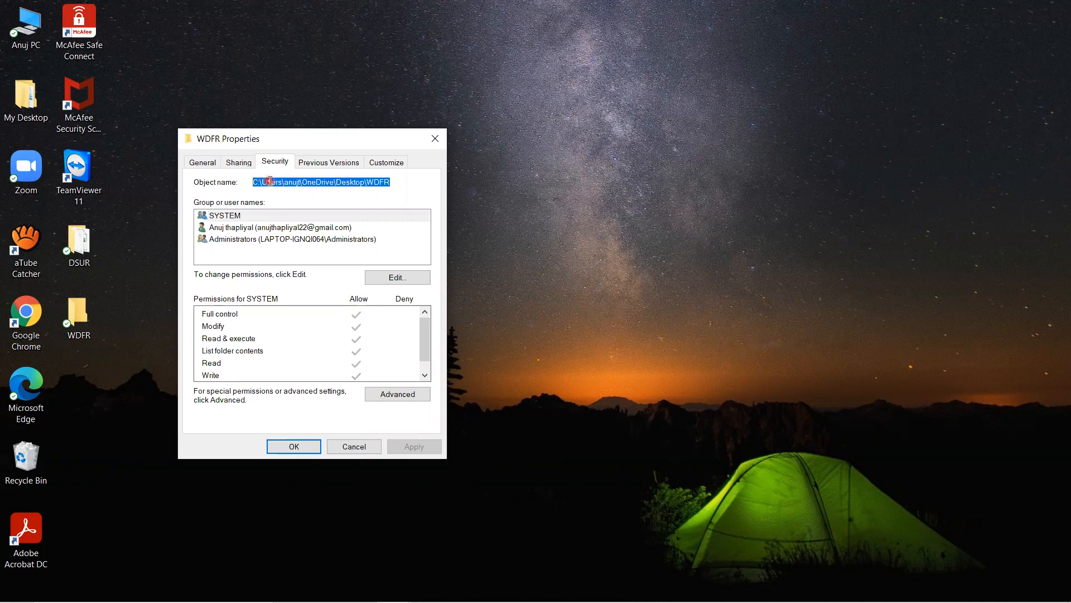
left_click(294, 446)
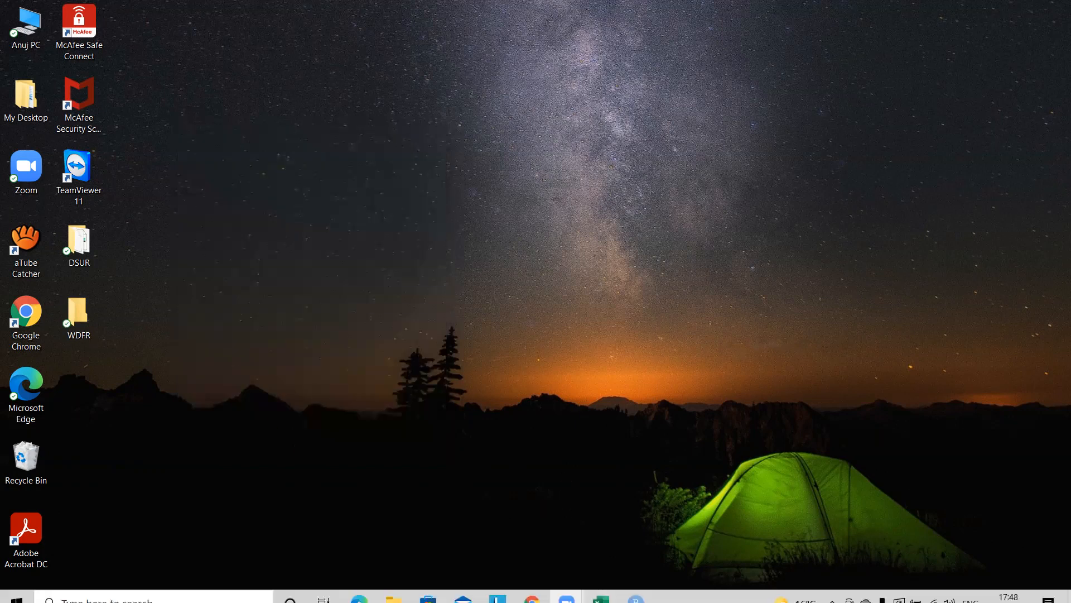
Step: Switch to RStudio and enter a setwd() call in the console with the copied WDFR folder path in quotes
left_click(636, 596)
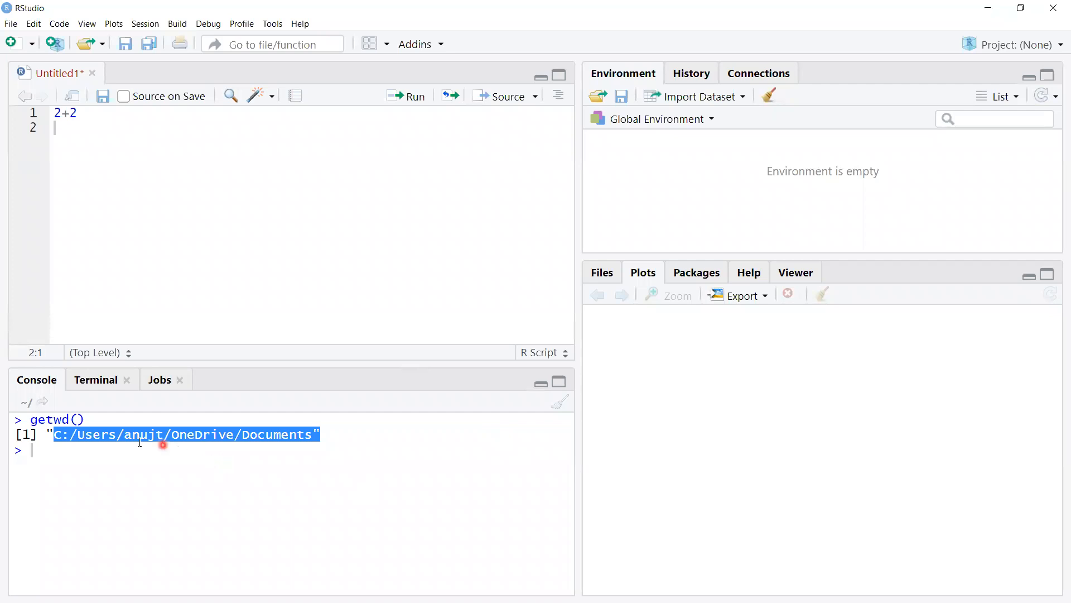
left_click(45, 454)
type("set")
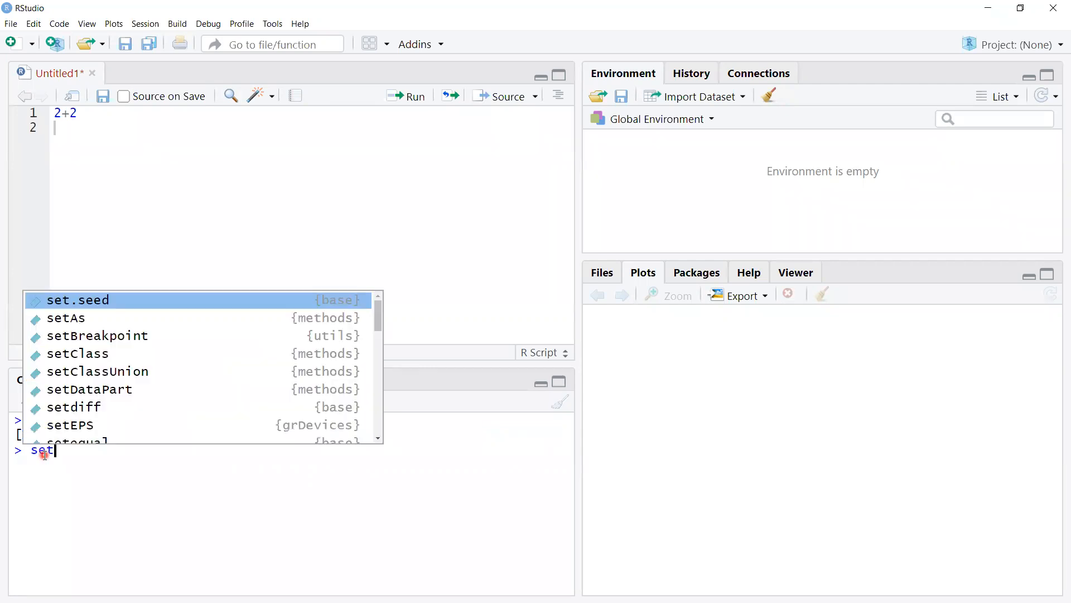
type("wd")
key("Escape")
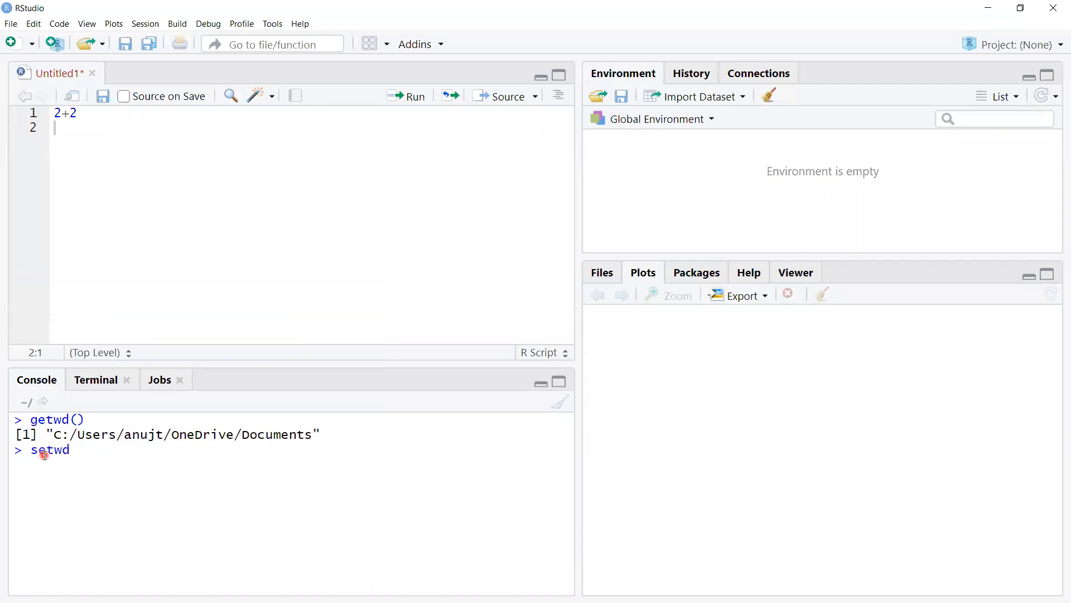
type("(\"")
key("ctrl+v")
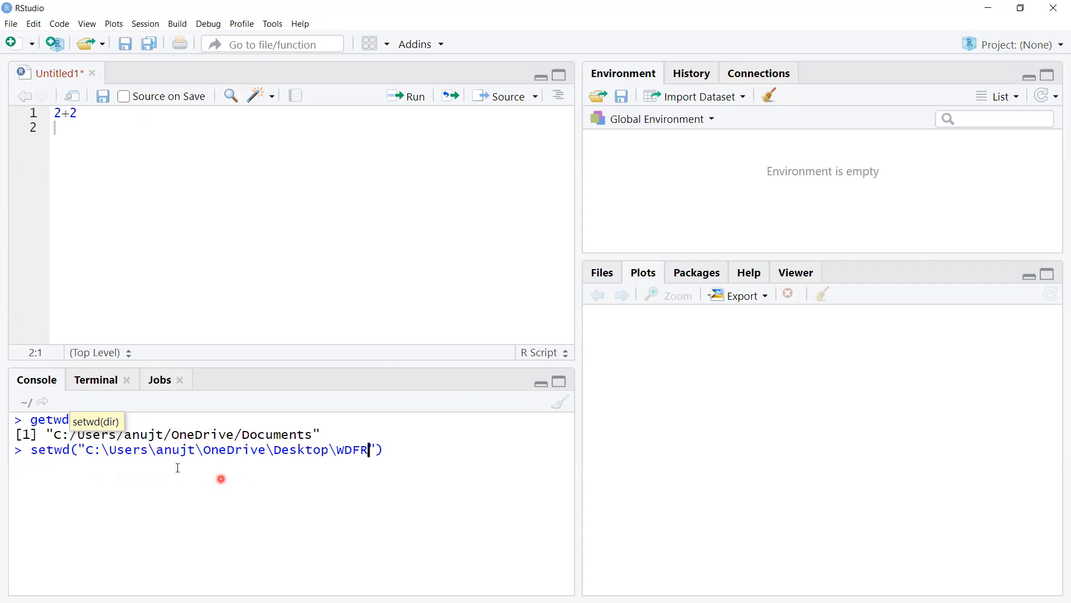
Step: Replace every backslash in the setwd() path with a forward slash and run the command
left_click(110, 450)
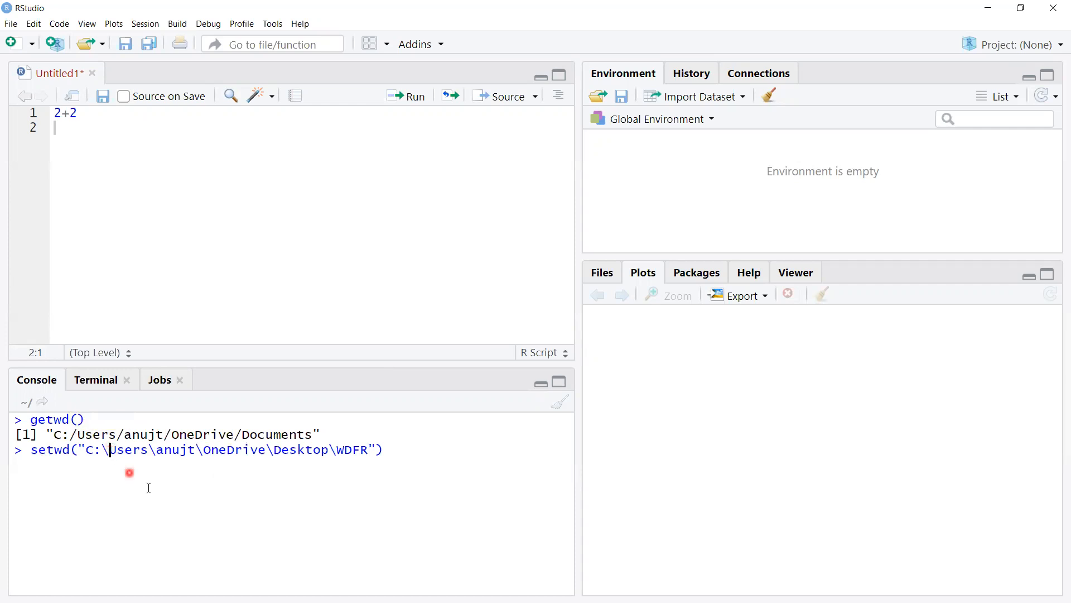
key("BackSpace")
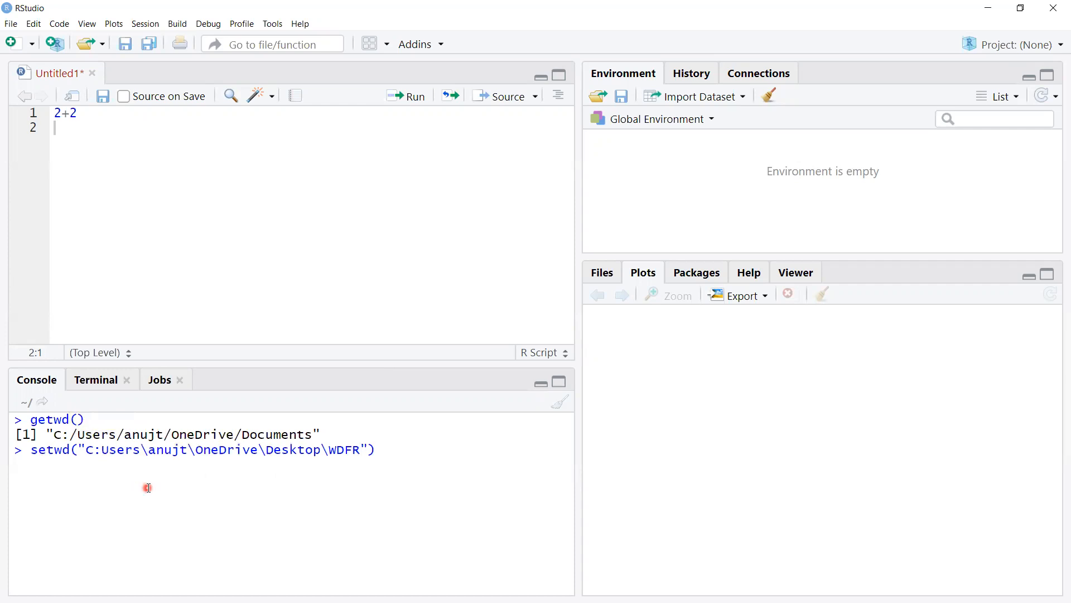
type("/")
left_click(161, 449)
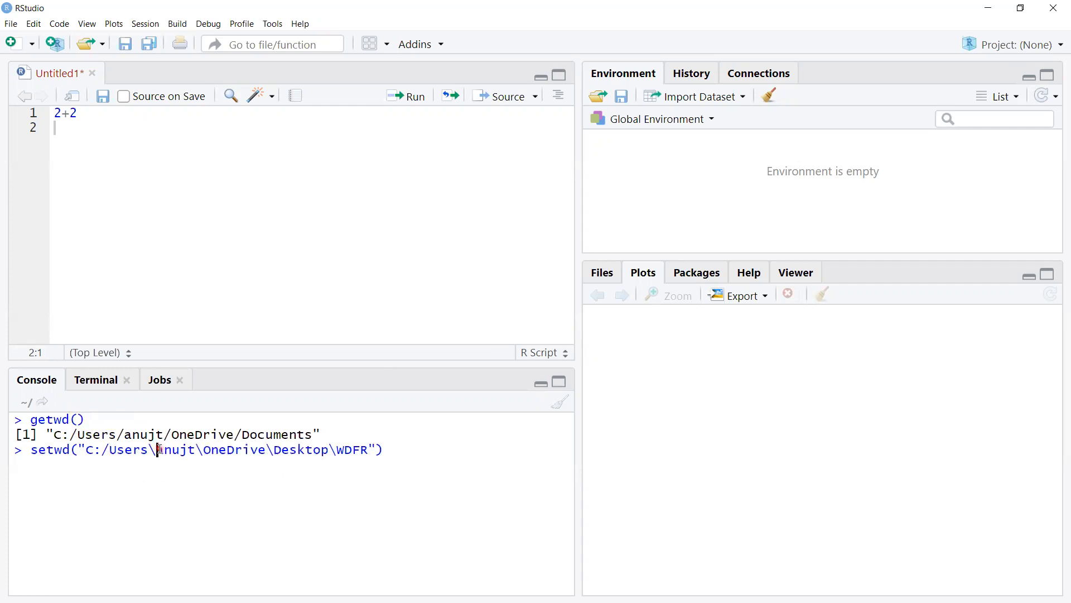
key("BackSpace")
type("/")
left_click(206, 448)
key("BackSpace")
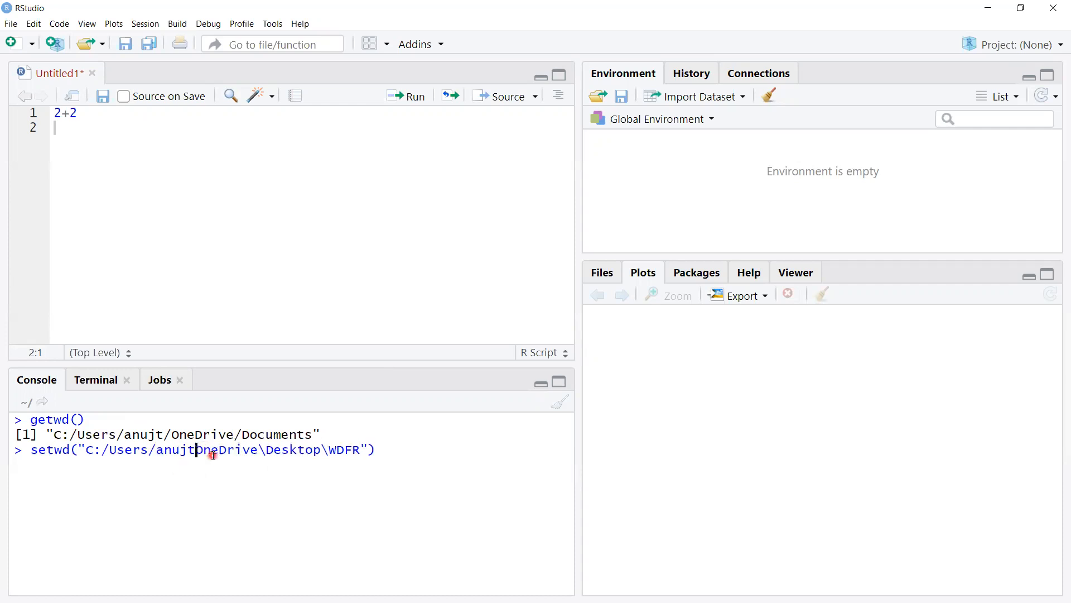
type("/")
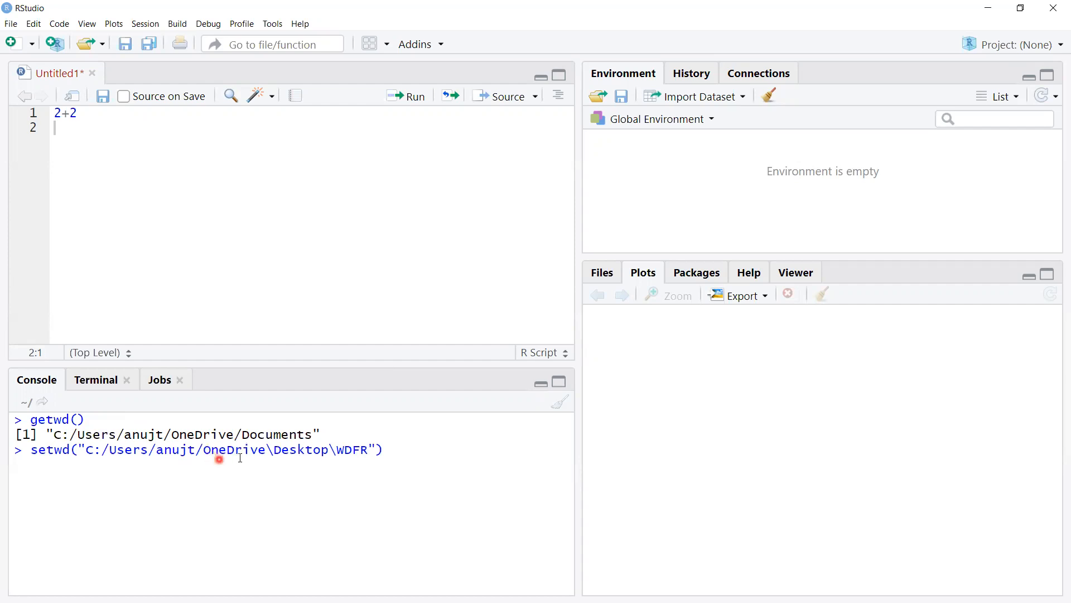
left_click(281, 455)
key("BackSpace")
type("/")
left_click(340, 452)
key("BackSpace")
type("/")
left_click(414, 447)
key("Return")
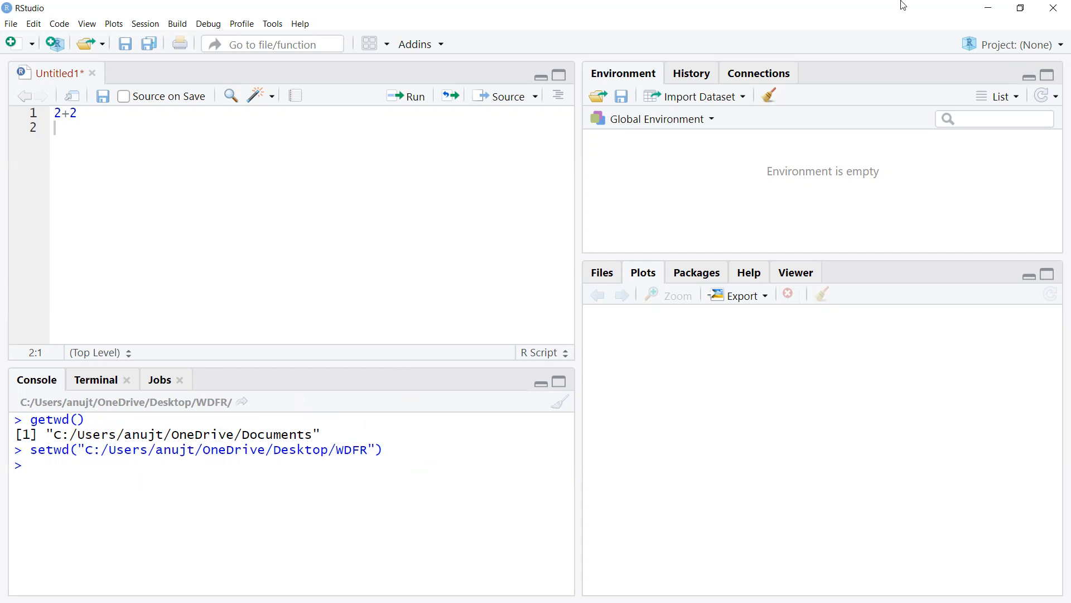
Step: Minimize RStudio, create a new text document with the default name in the WDFR folder, and open it in Notepad
left_click(987, 10)
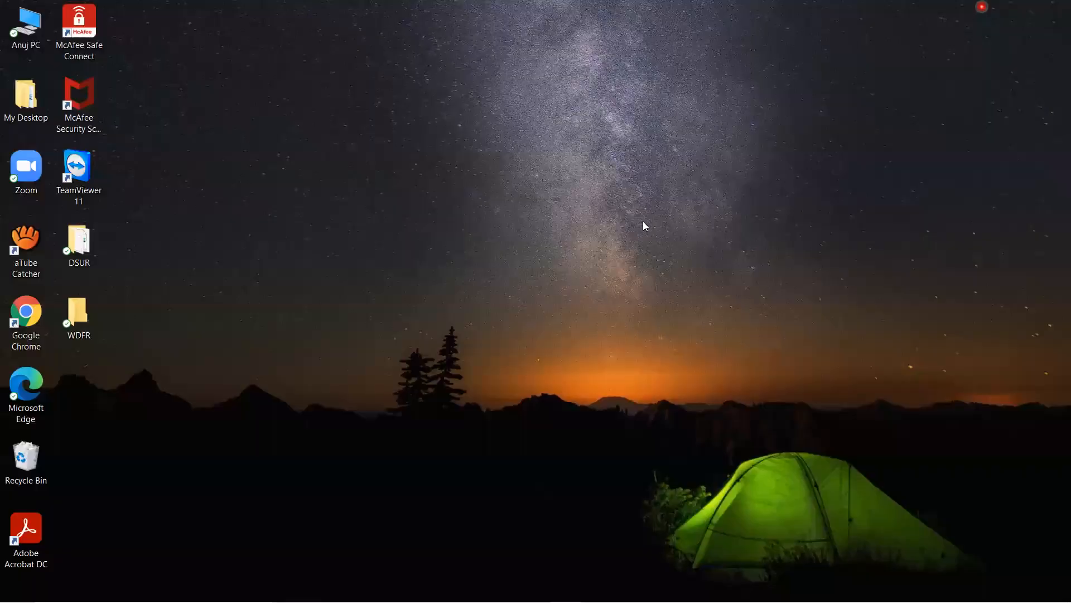
double_click(79, 316)
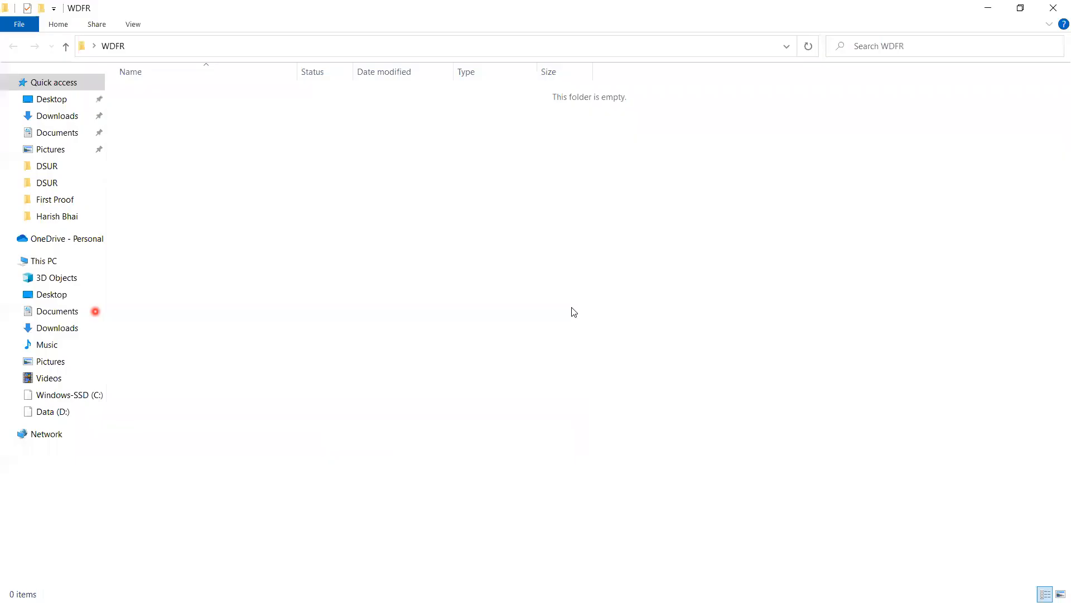
right_click(205, 129)
mouse_move(345, 364)
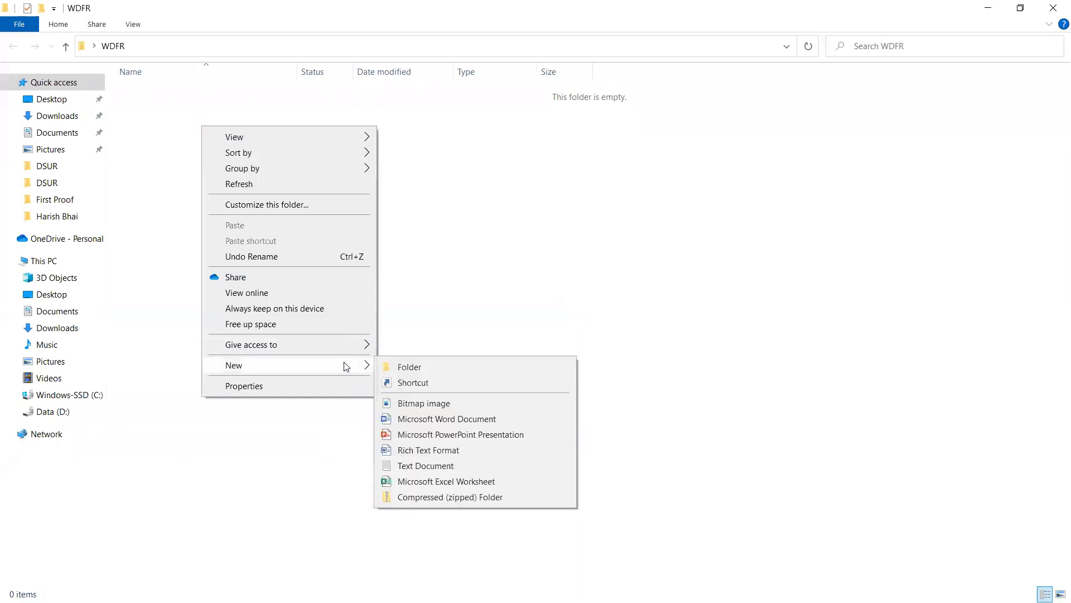
left_click(430, 465)
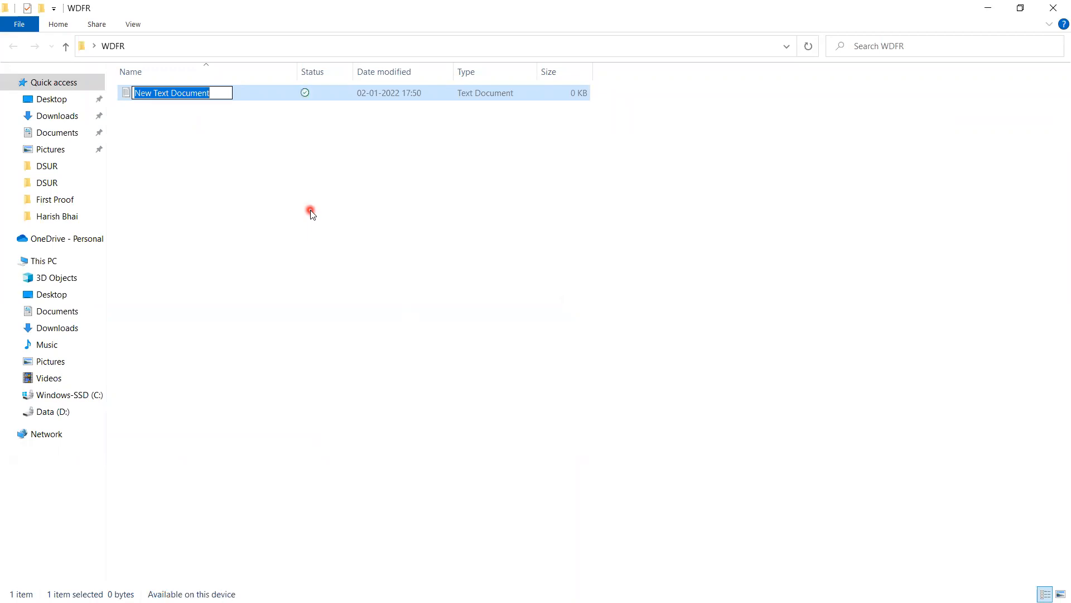
left_click(311, 210)
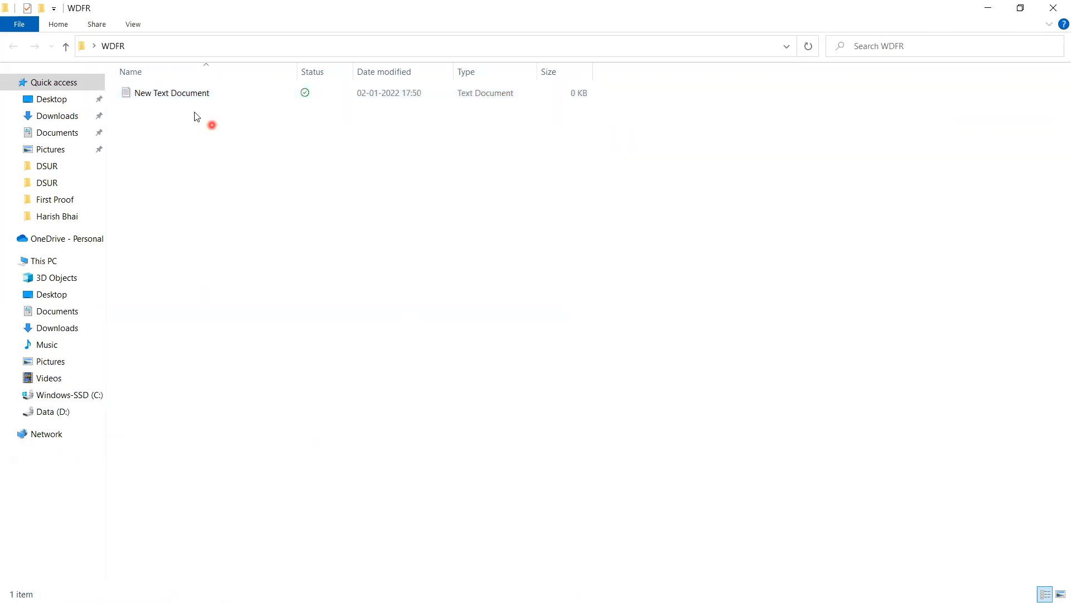
double_click(189, 99)
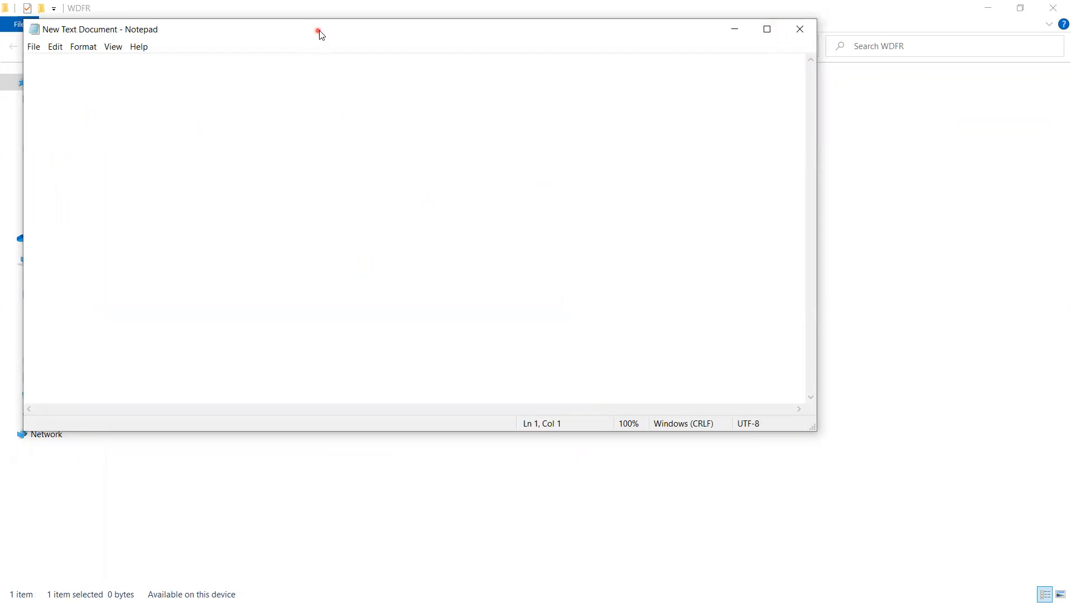
left_click_drag(320, 35, 422, 79)
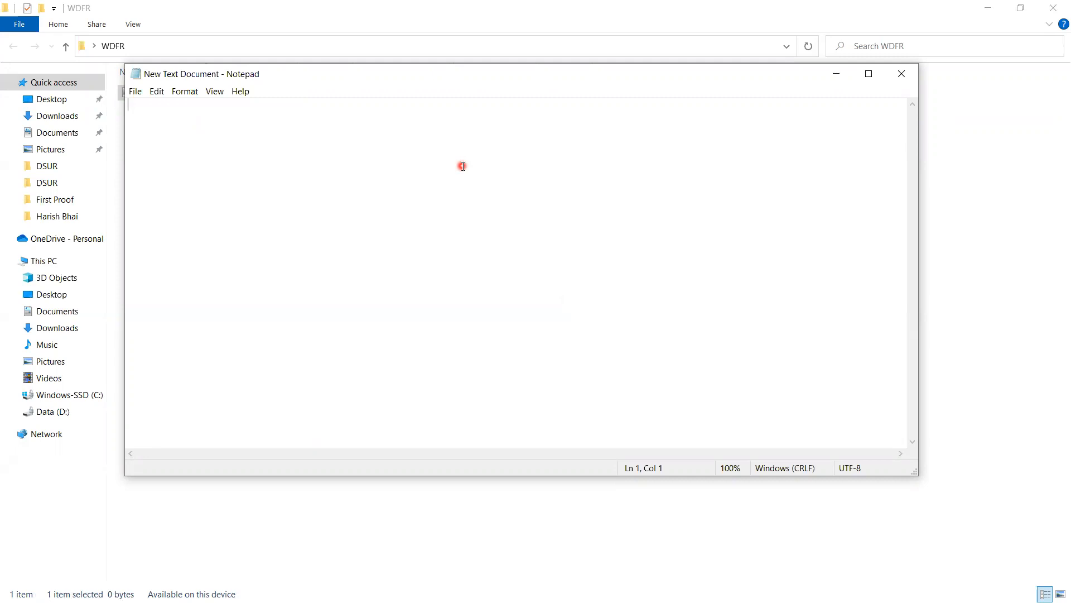
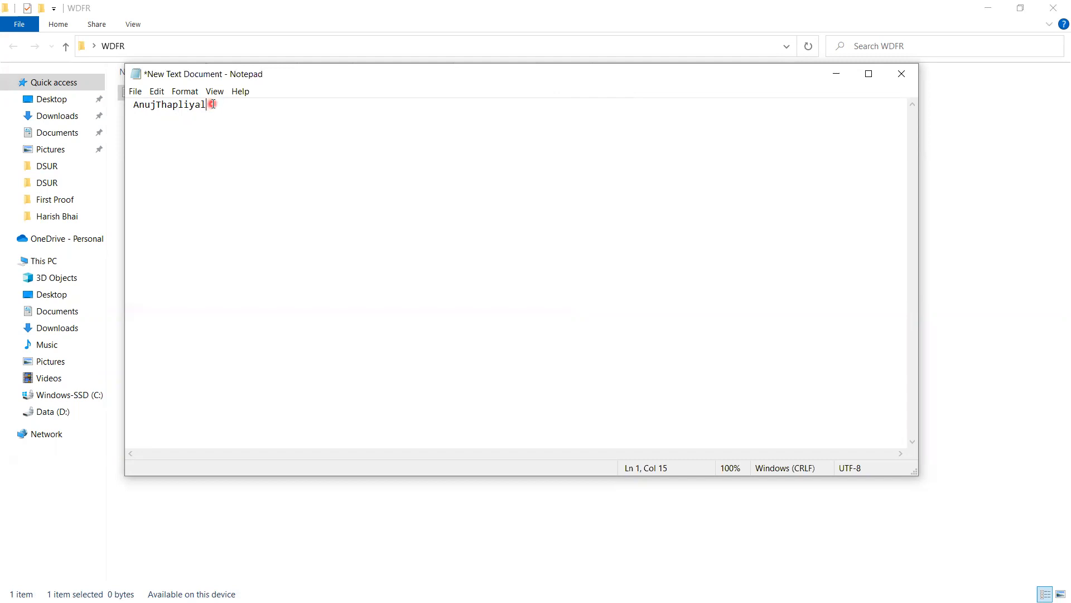
Step: Enter a full name without a separator, insert a space between first and last name, and highlight the two parts
left_click_drag(208, 106, 133, 107)
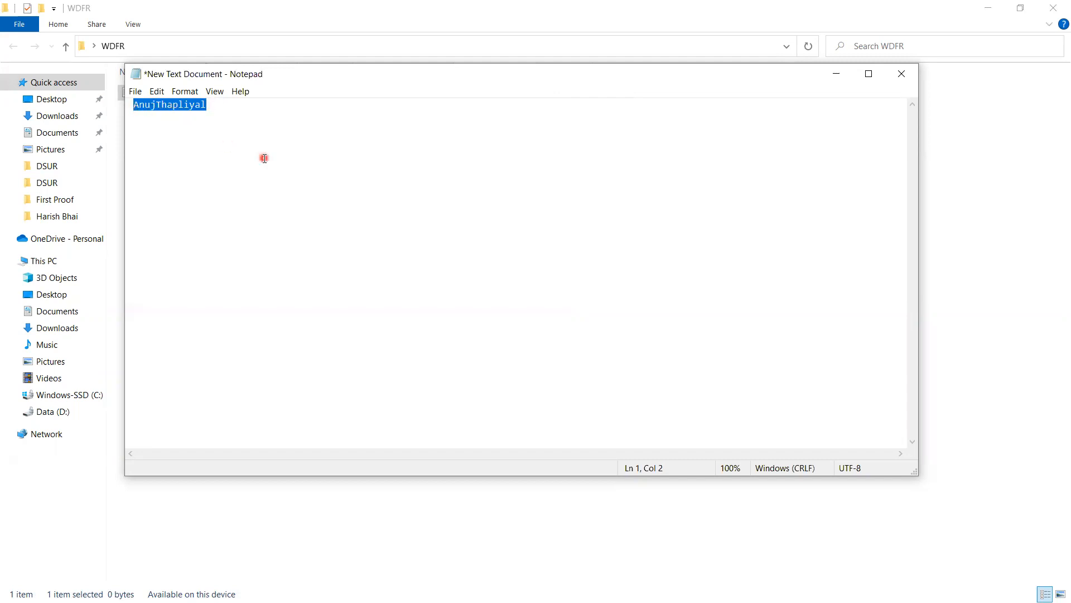
left_click(211, 120)
left_click(157, 105)
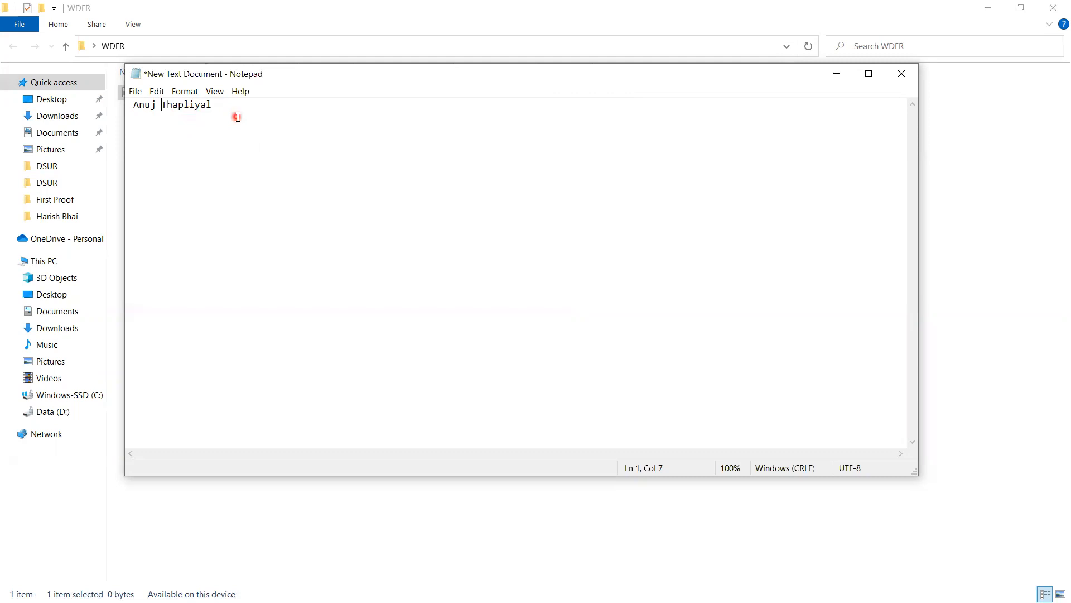
double_click(152, 105)
left_click_drag(161, 105, 209, 113)
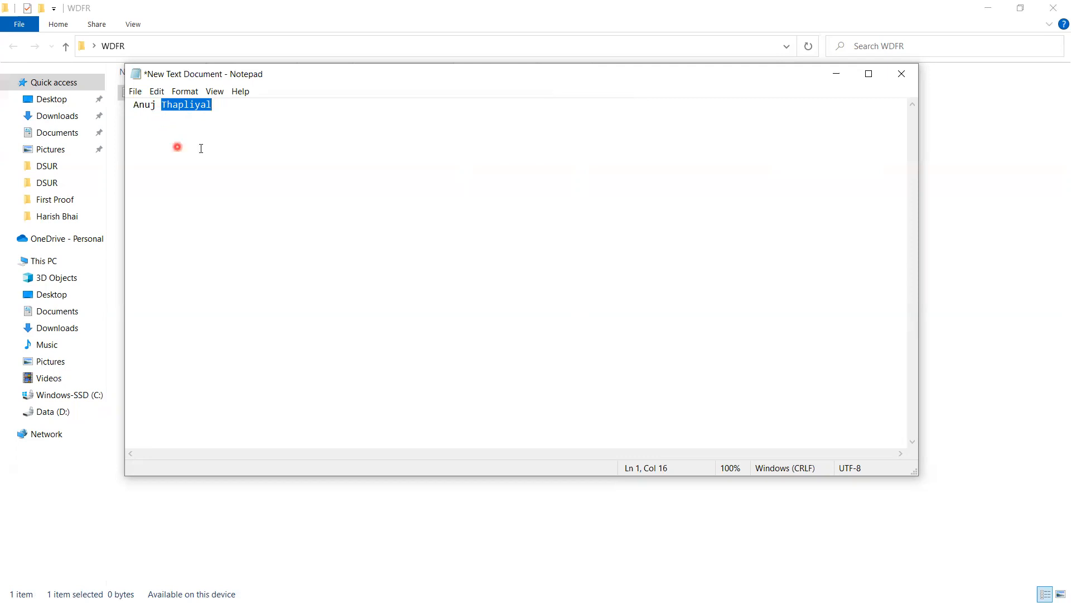
Step: Replace the space between the first and last name with a comma and highlight the last name
left_click(225, 130)
left_click(161, 104)
key("BackSpace")
type(",")
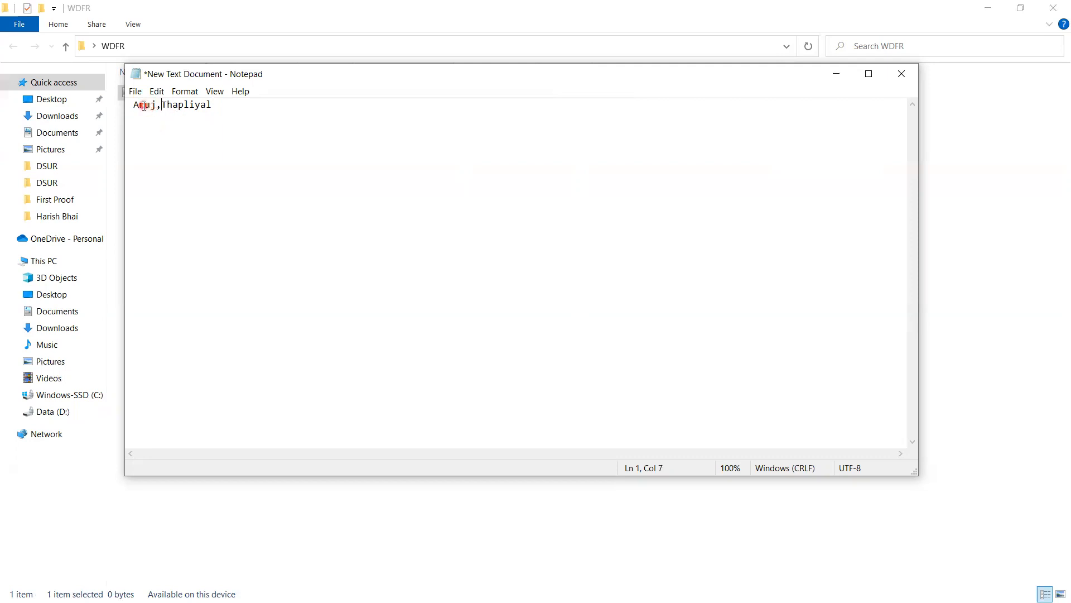
left_click_drag(163, 105, 224, 128)
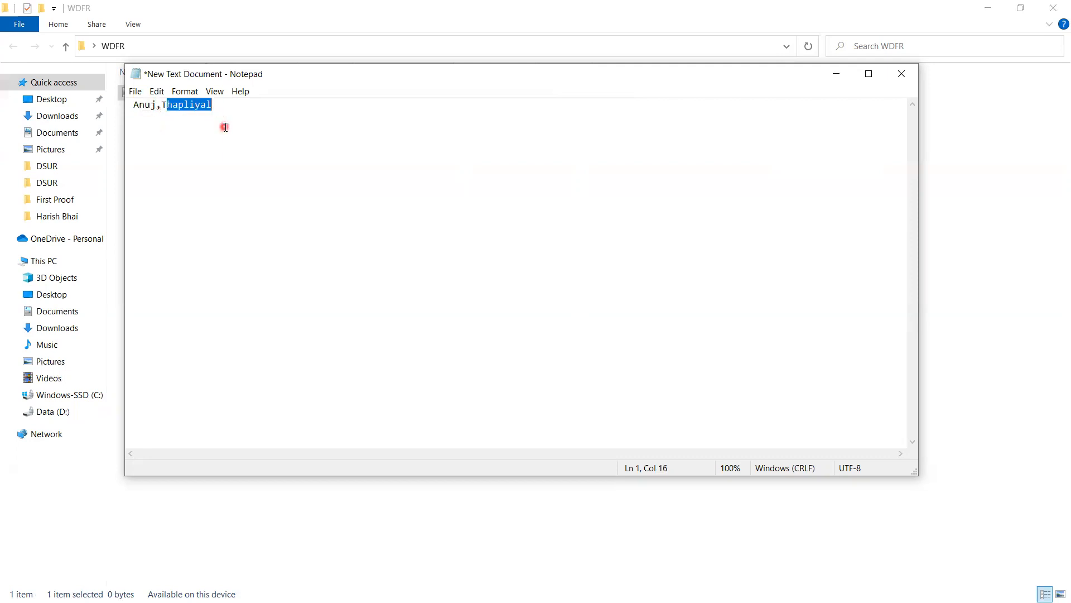
left_click(225, 127)
Step: Delete the sample name and enter E_ID as the first column header
key("BackSpace")
key("BackSpace")
key("BackSpace")
key("BackSpace")
key("BackSpace")
key("BackSpace")
key("BackSpace")
key("BackSpace")
key("BackSpace")
key("BackSpace")
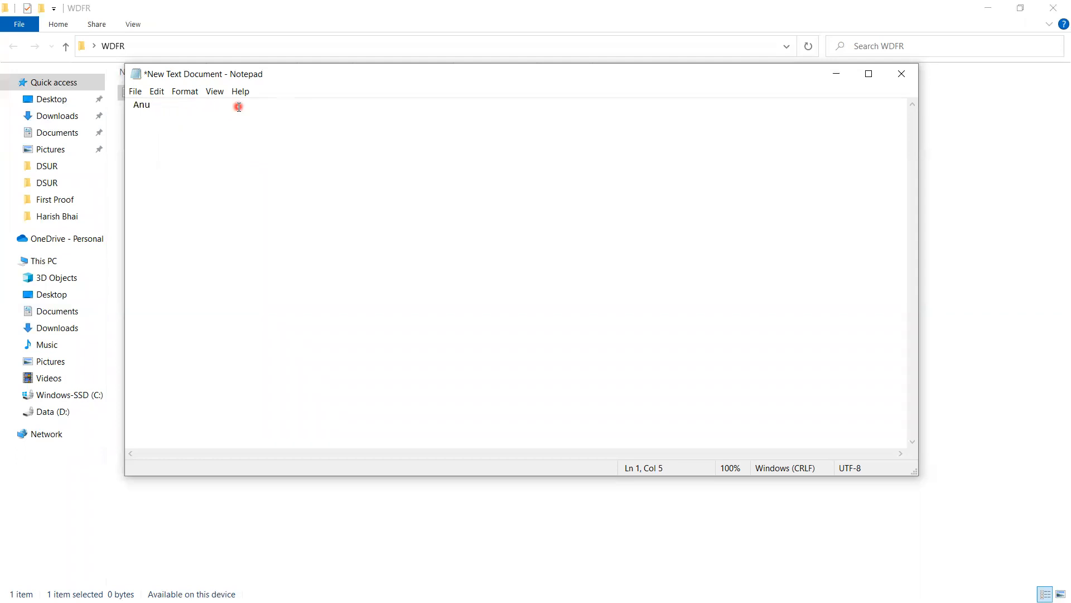
key("BackSpace")
key("BackSpace")
key("BackSpace")
type("E_ID")
Step: Zoom the text display in to 290%
left_click(215, 93)
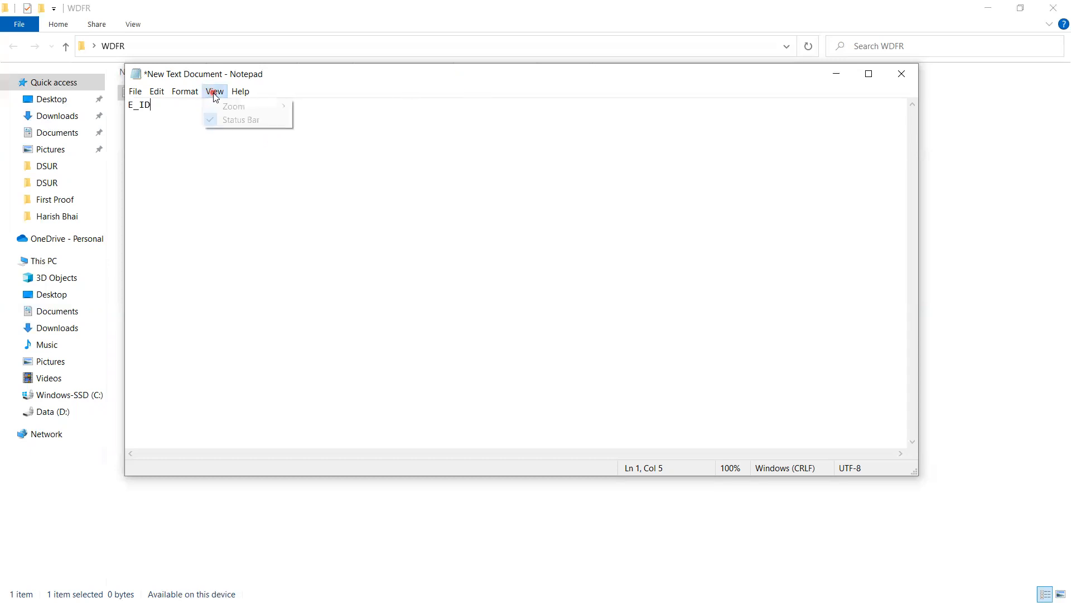
mouse_move(235, 107)
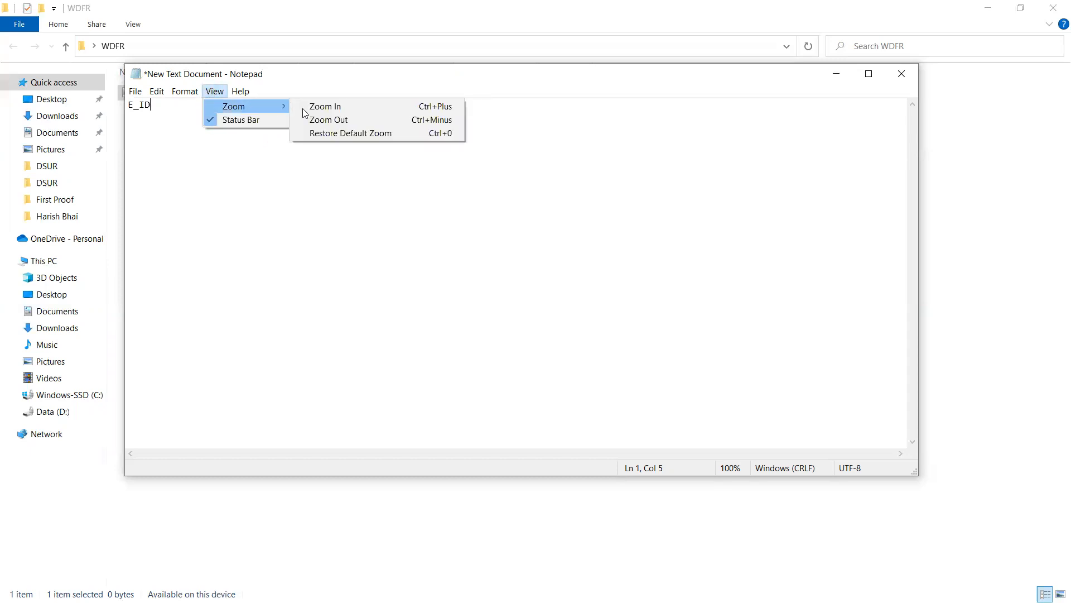
left_click(327, 106)
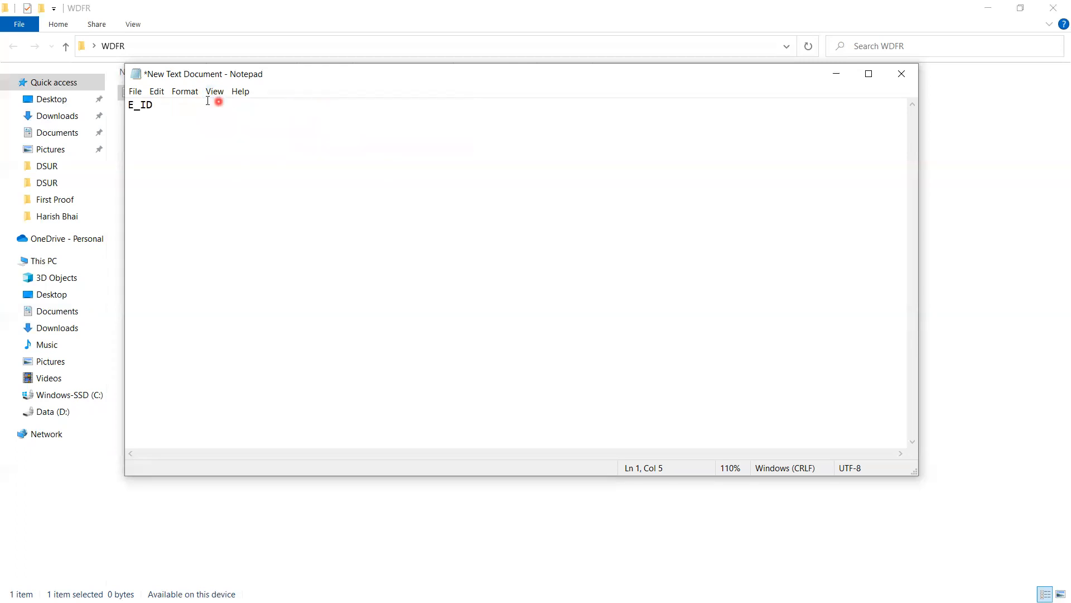
left_click(215, 93)
mouse_move(234, 107)
left_click(327, 106)
left_click(215, 91)
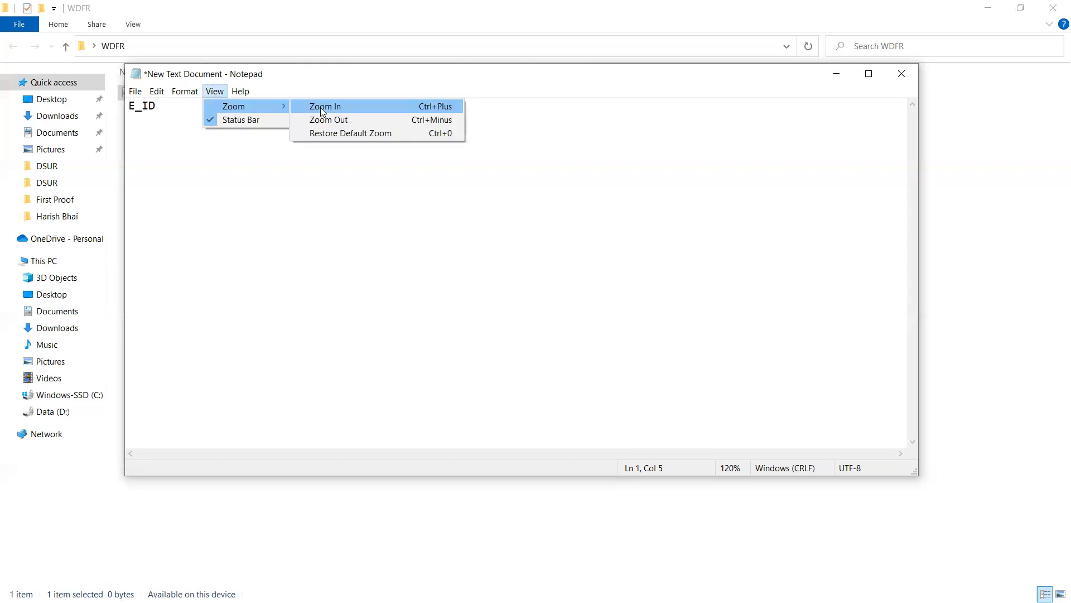
left_click(318, 107)
left_click(214, 92)
mouse_move(233, 106)
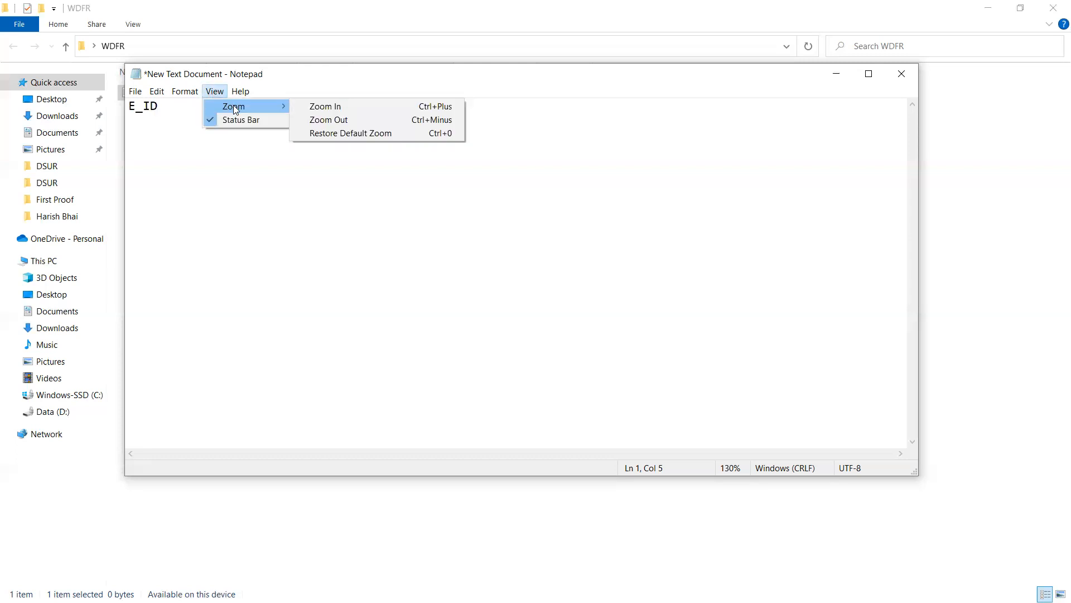
left_click(323, 107)
left_click(213, 92)
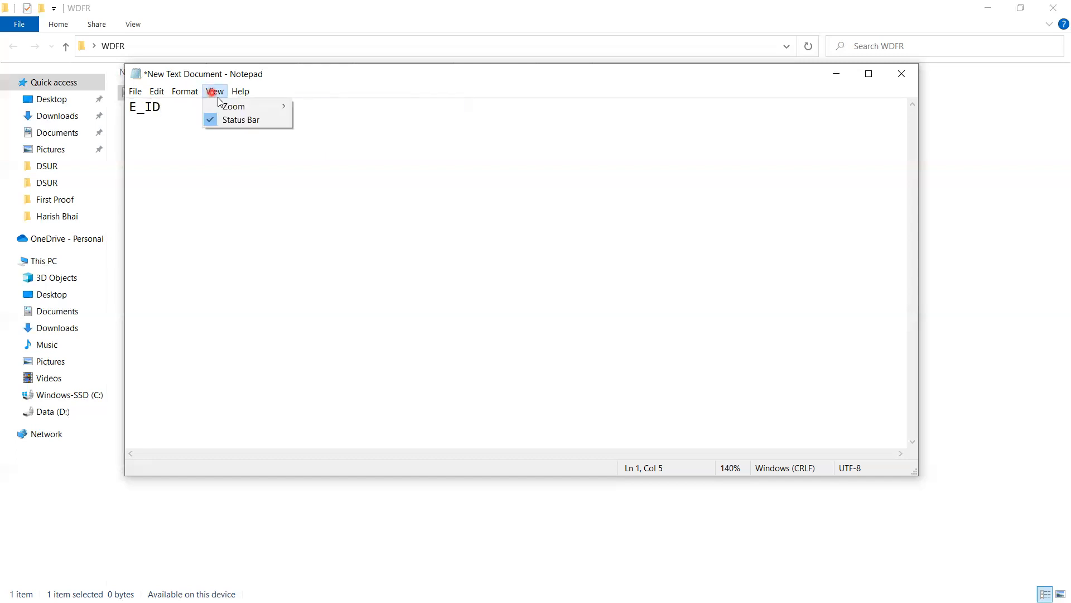
mouse_move(230, 110)
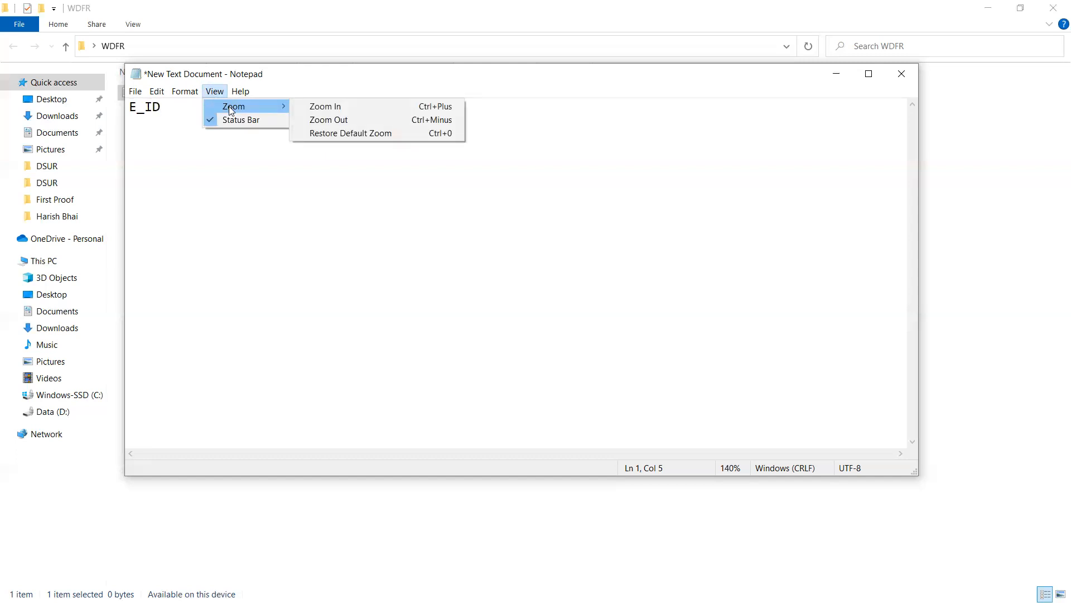
left_click(323, 104)
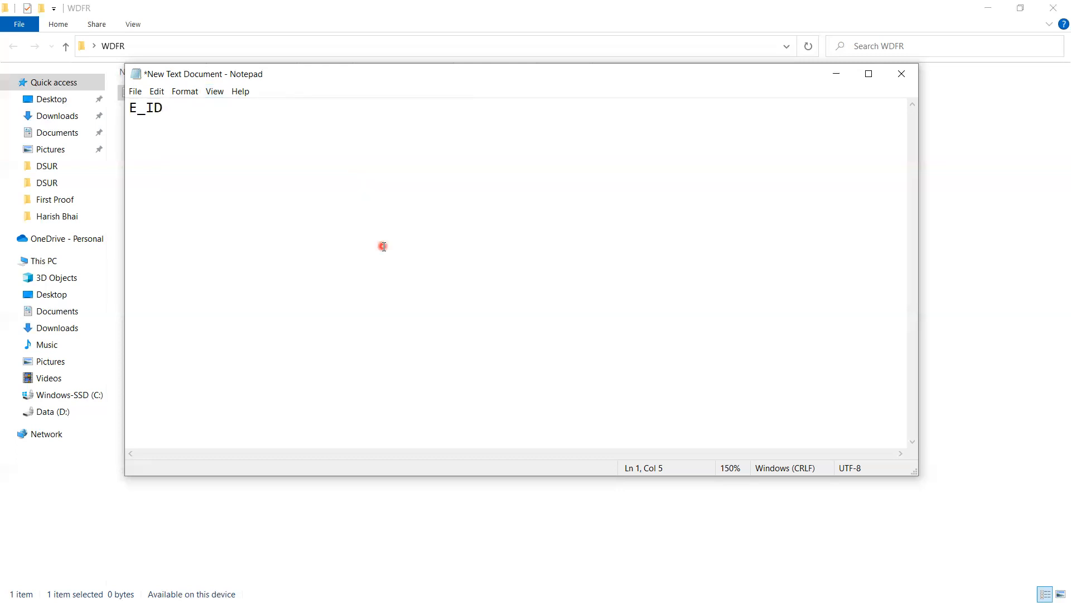
scroll(383, 246, "up", 10)
scroll(384, 246, "up", 4)
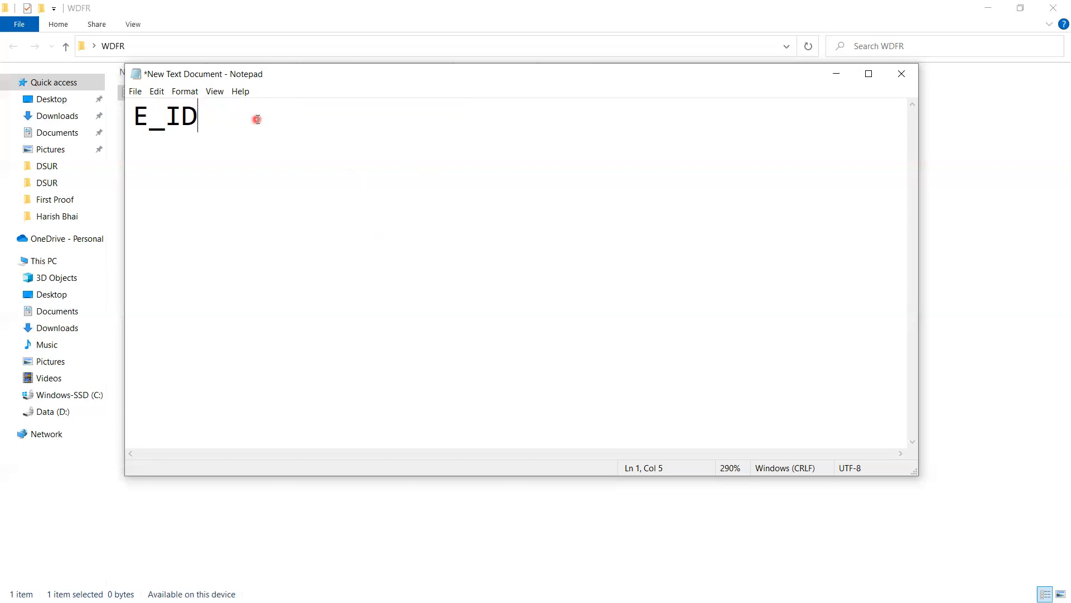
Step: Complete the comma-separated header row after E_ID with the columns E_Name, E_Dept and E_Salary
type(",")
key("BackSpace")
type("E_Nam")
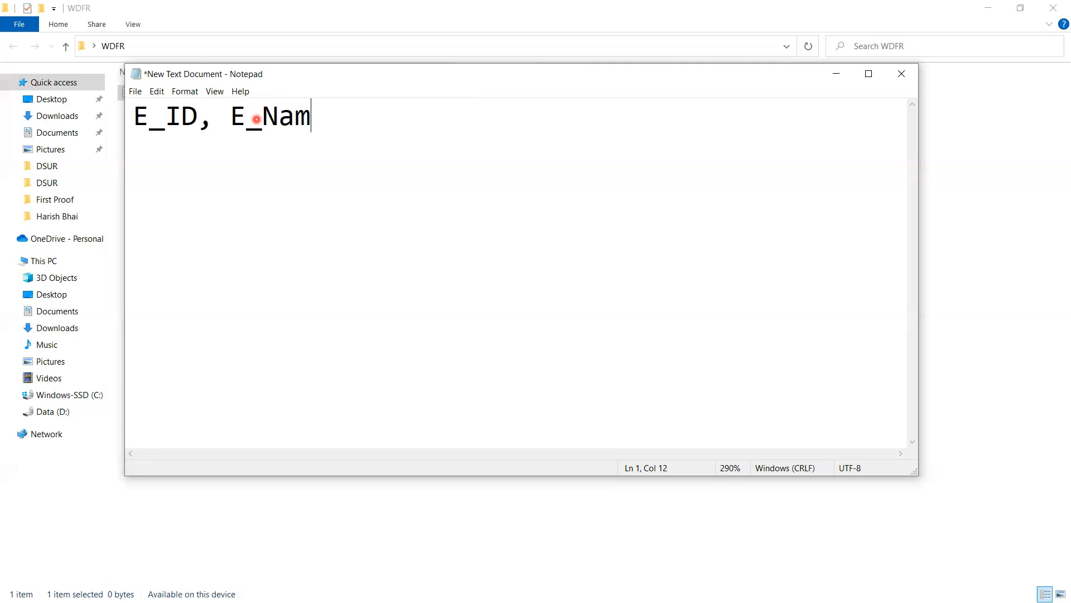
type("e, E_Dept")
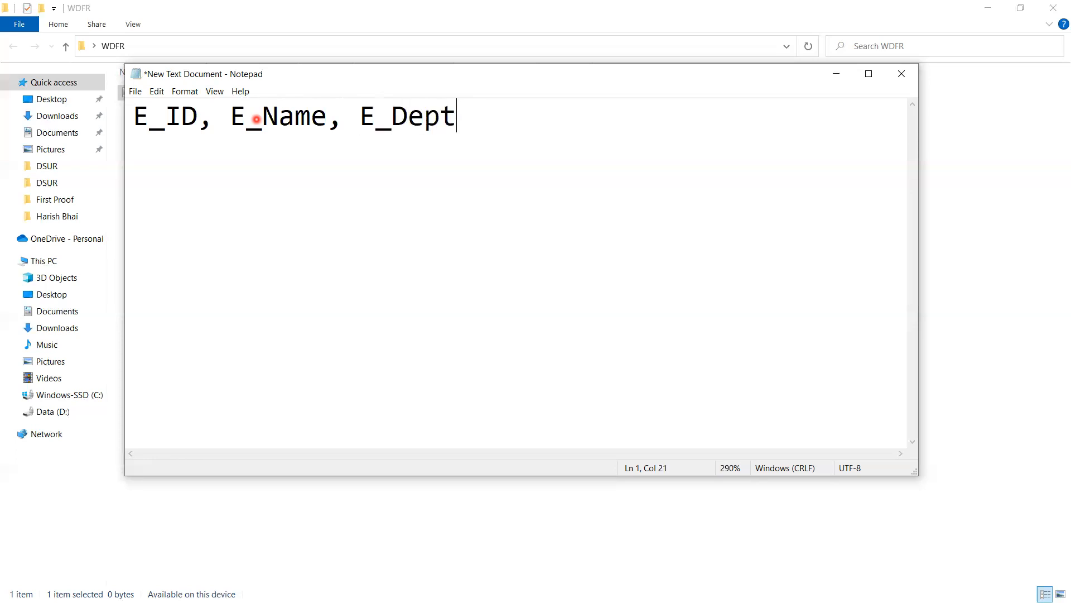
type(", E_Salary")
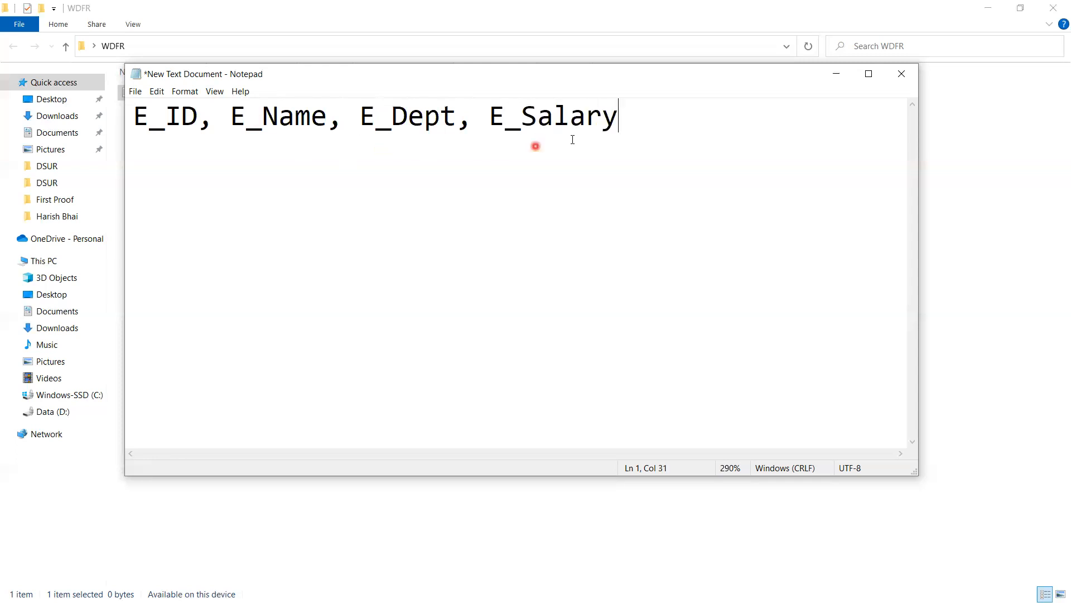
Step: Add the first data row below the header: E_01, the employee's first name, Analytics, 100000
key("Return")
type("E_01, Anuj")
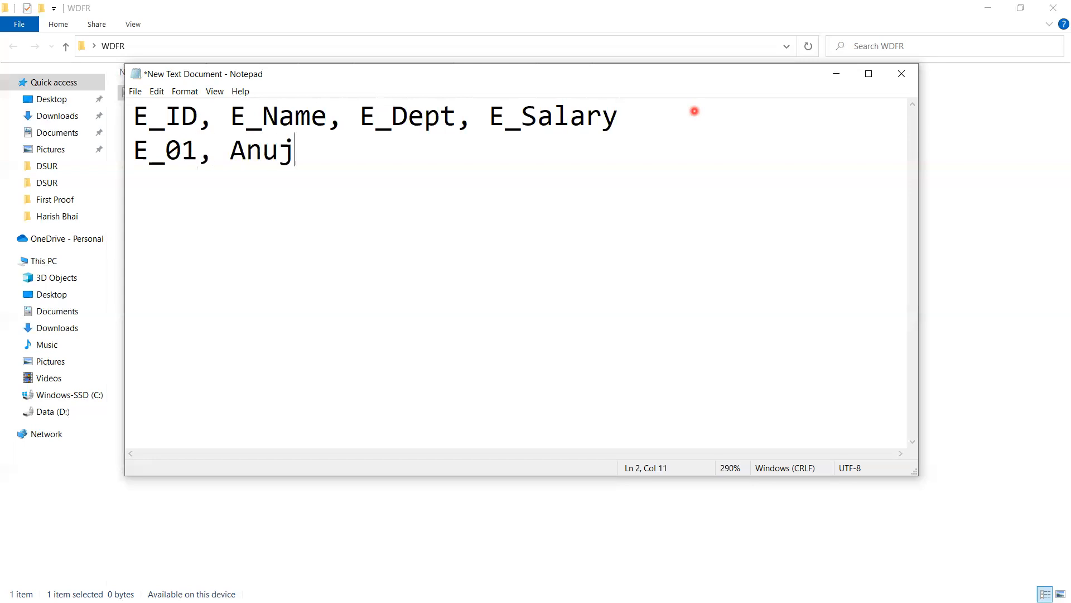
type(", ")
type("Analyt")
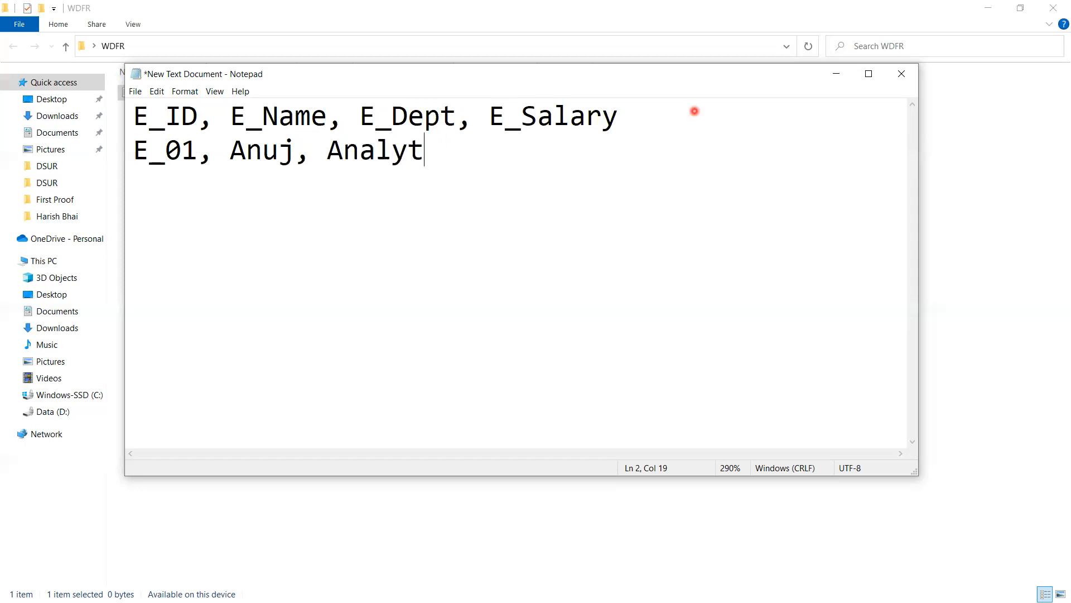
type("ics, 1")
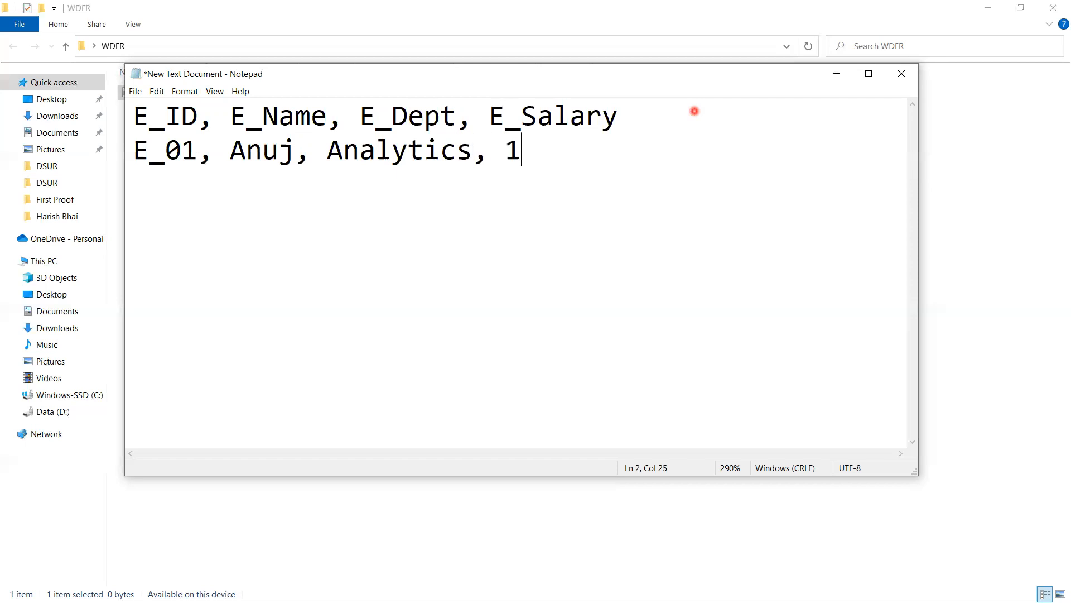
type("00000")
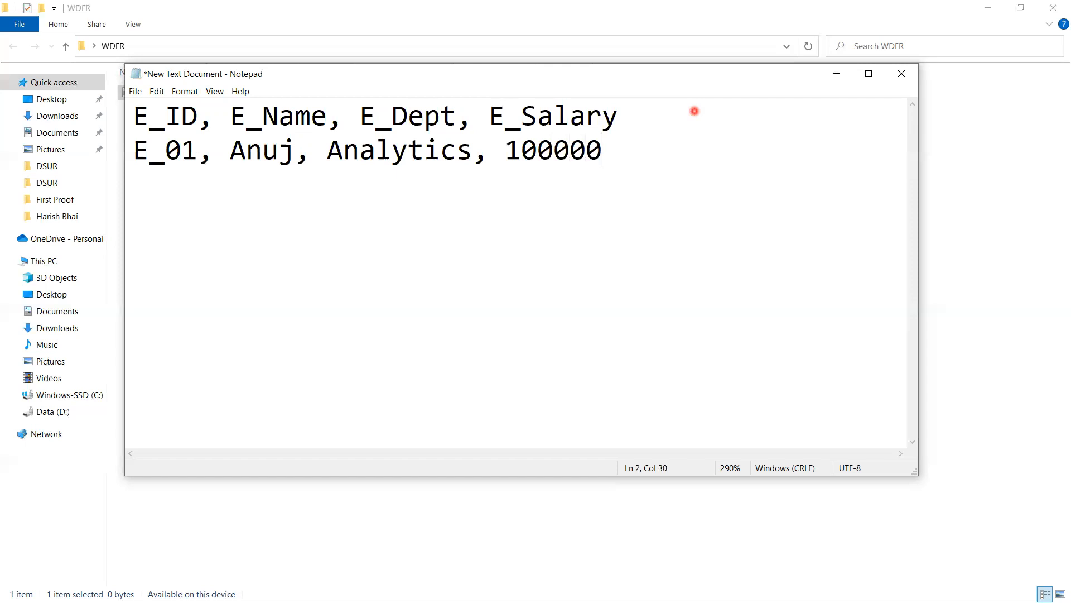
Step: Add the second data row: E_02, the employee's first name, Marketing, 150000
key("Return")
type("E_01")
key("BackSpace")
type("2,")
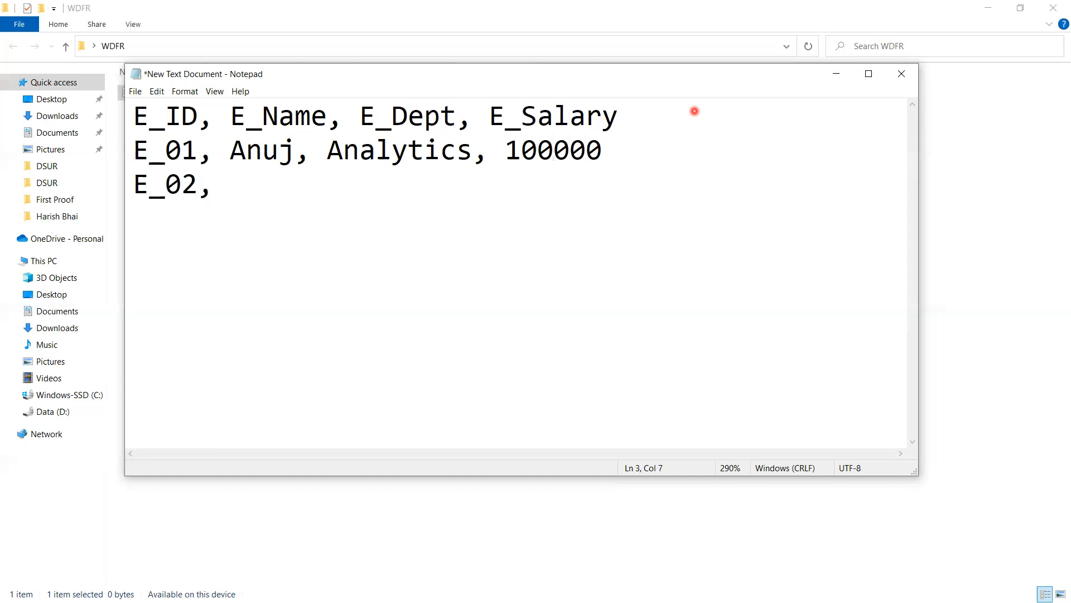
type(" Jitend")
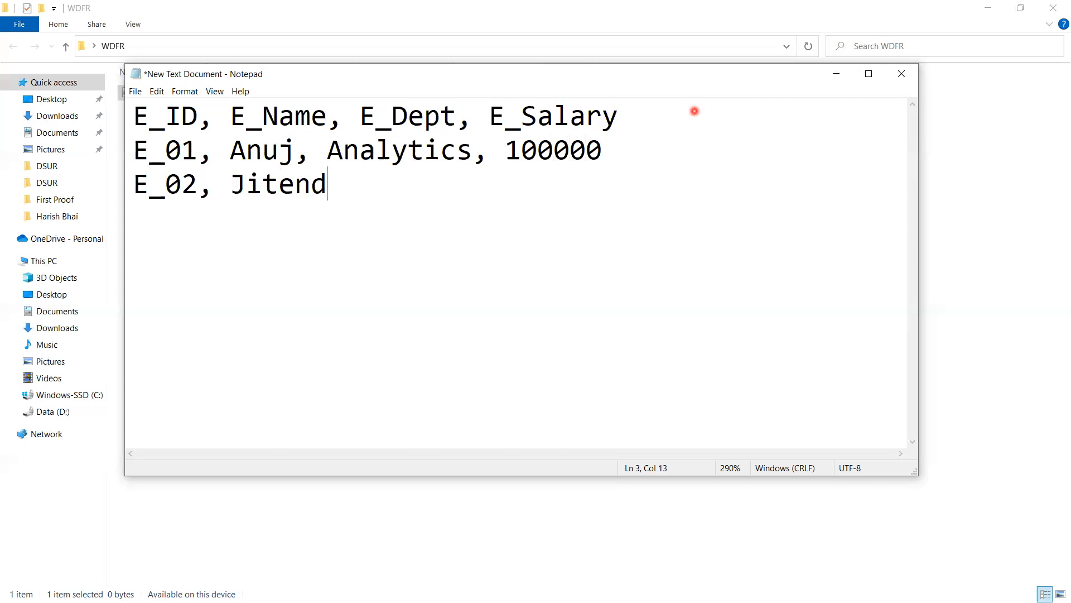
type("ra, Marketi")
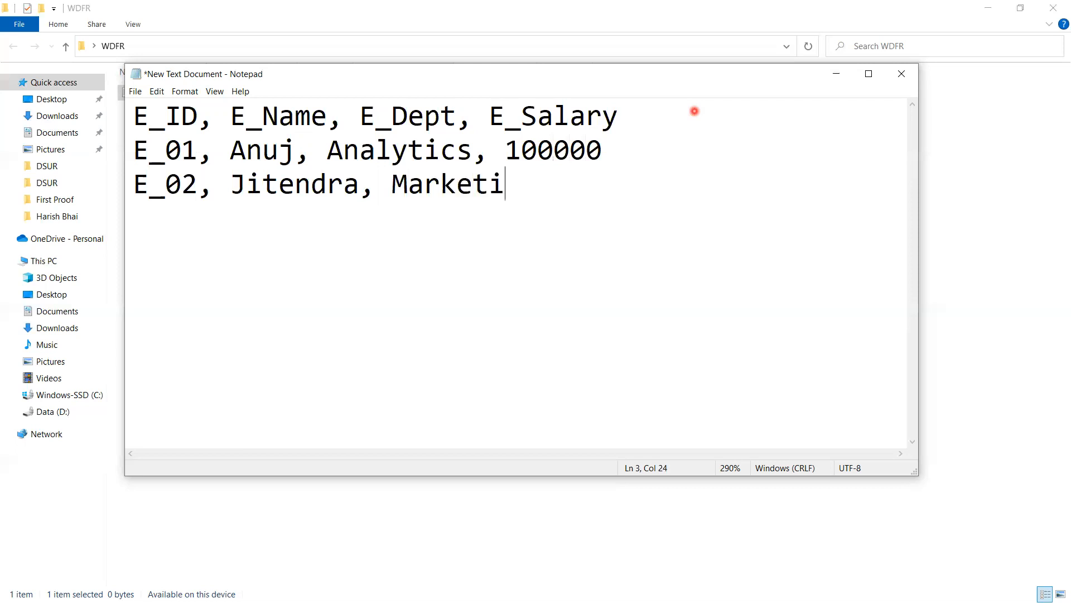
type("ng, 150000")
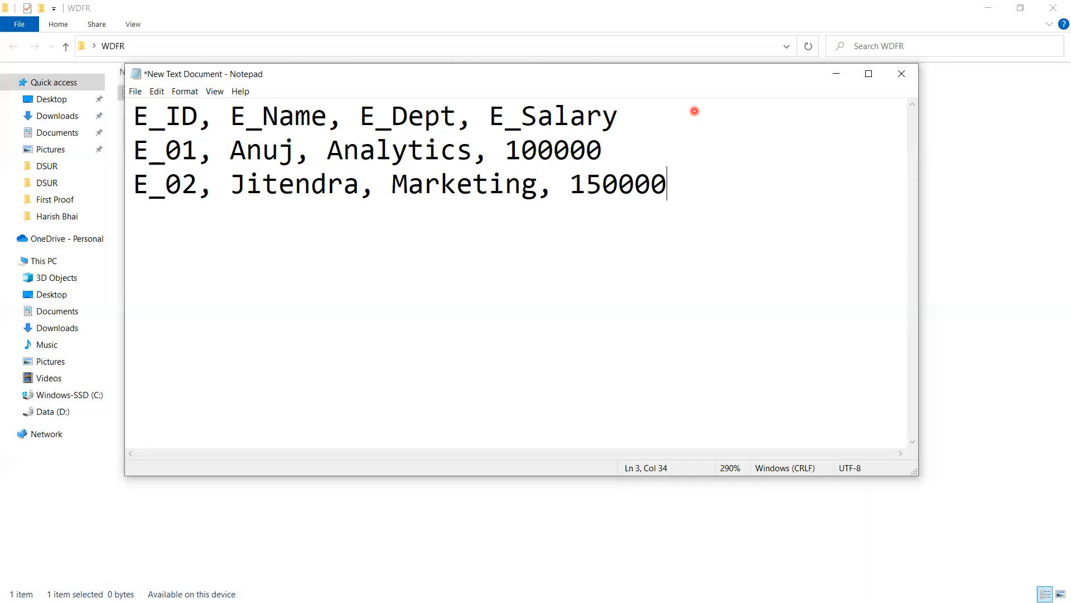
Step: Add the third data row: E_03, the employee's first name, Planning, 200000
key("Return")
type("E_03")
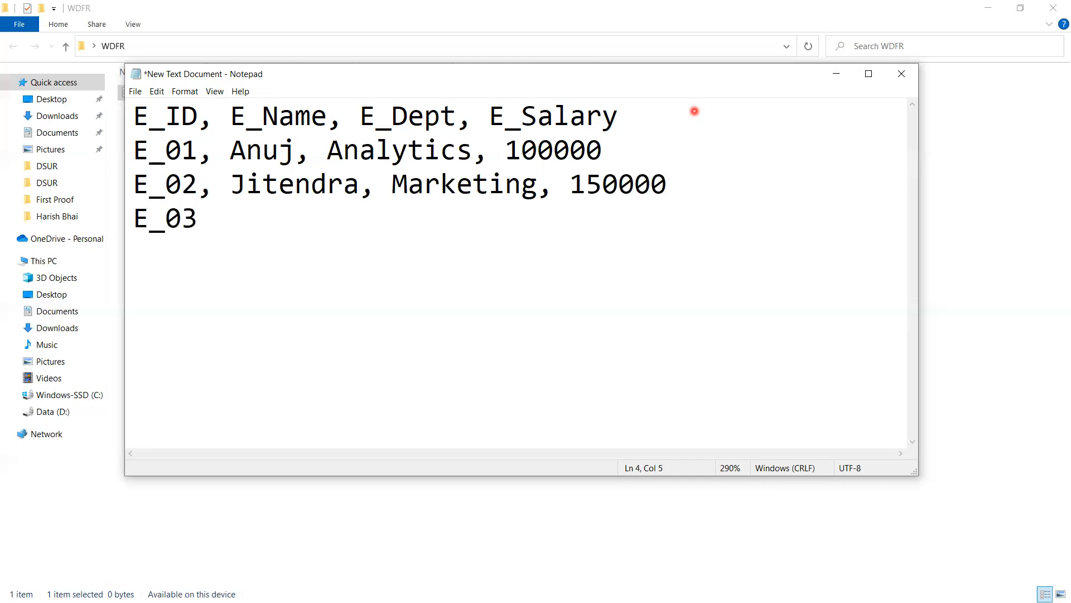
type(", Himan")
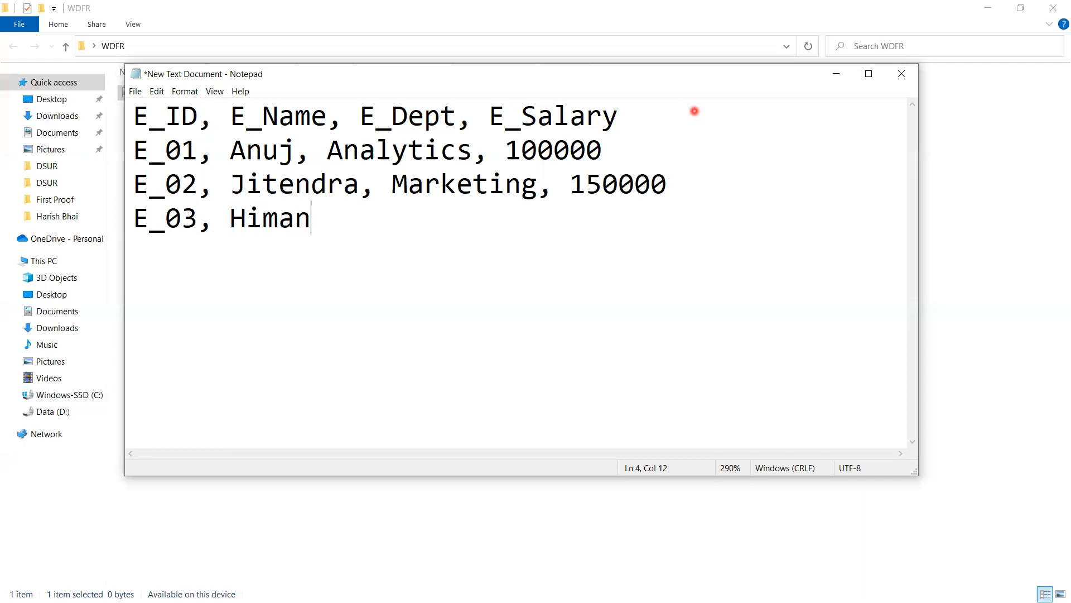
type("shu, Pl")
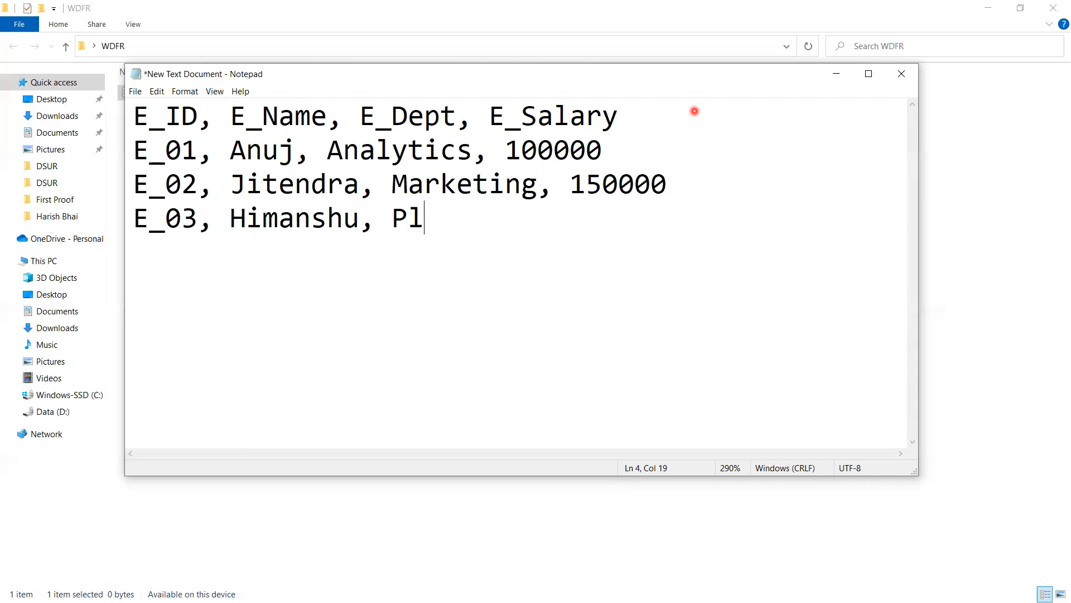
type("anning, 20")
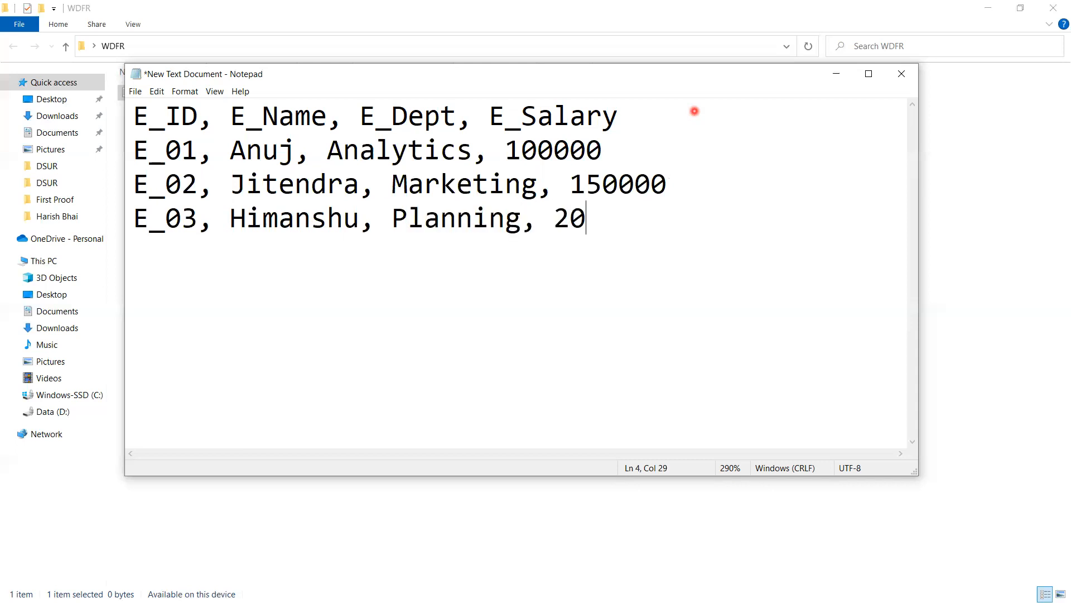
type("0000")
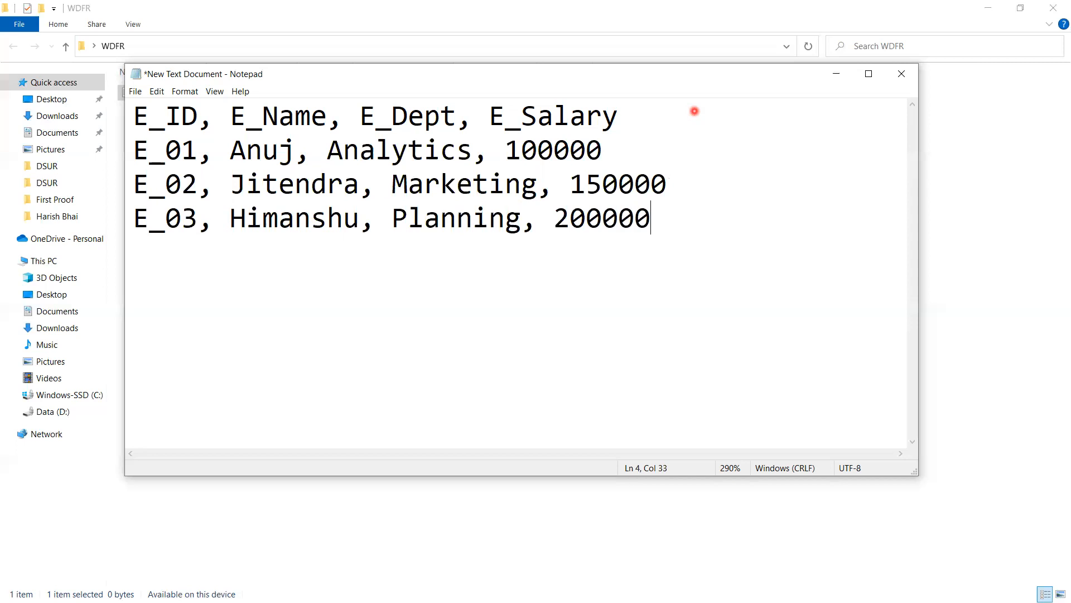
Step: Add the fourth data row: E_04, the employee's first name, Finance, 250000
key("Return")
type("E_04,")
type("Akhilesh")
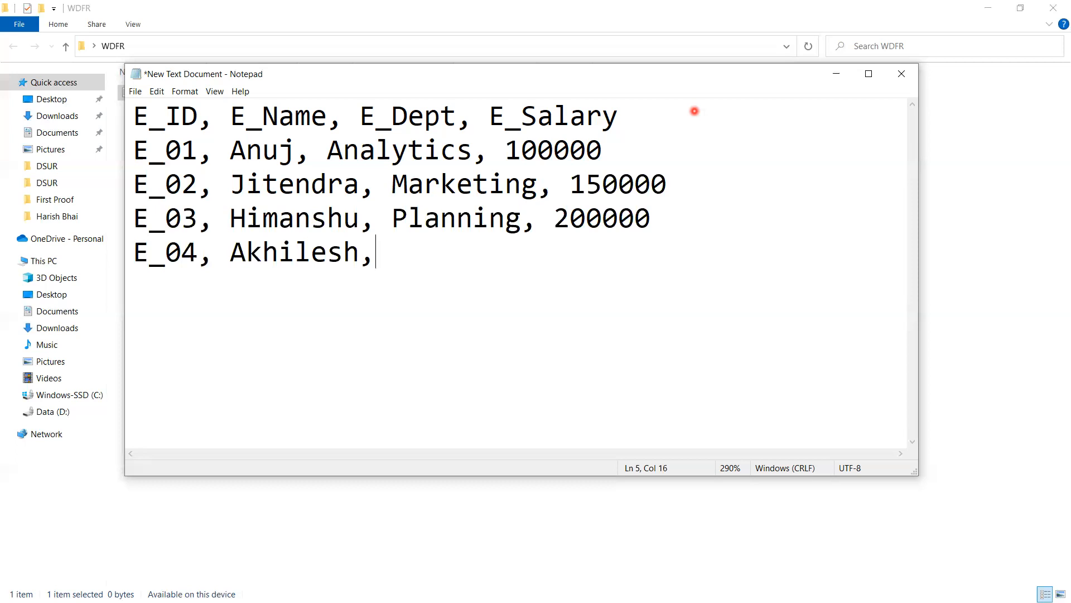
type(", Finan")
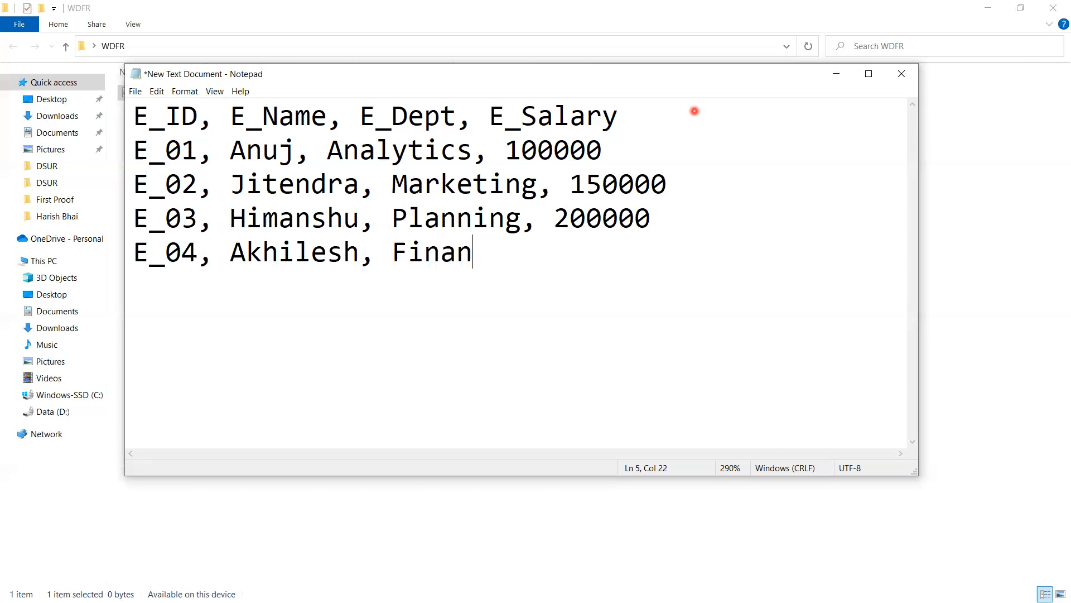
type("ce, 250000")
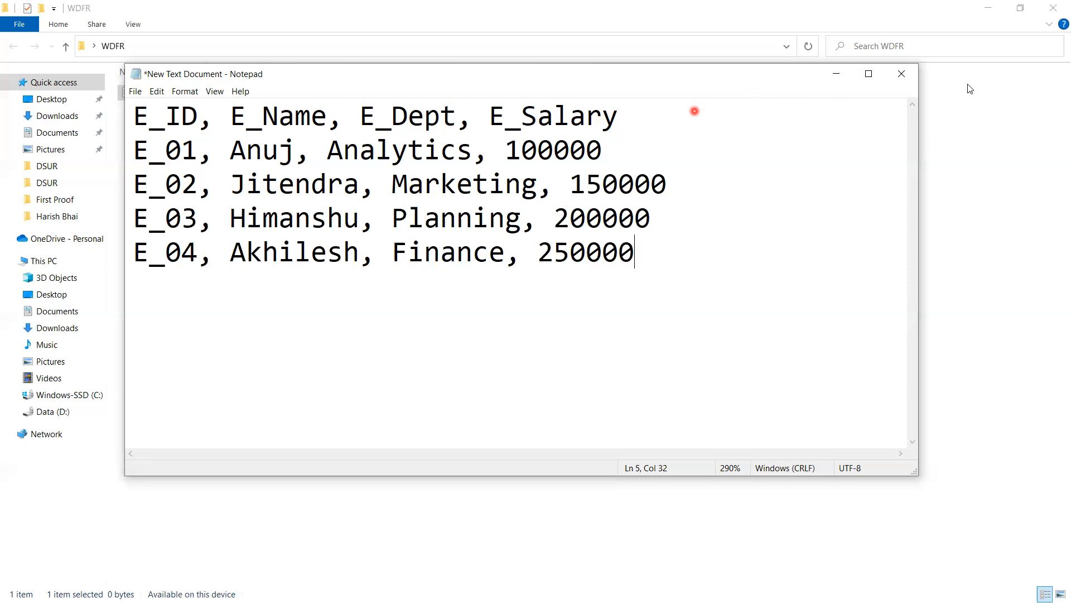
left_click(777, 232)
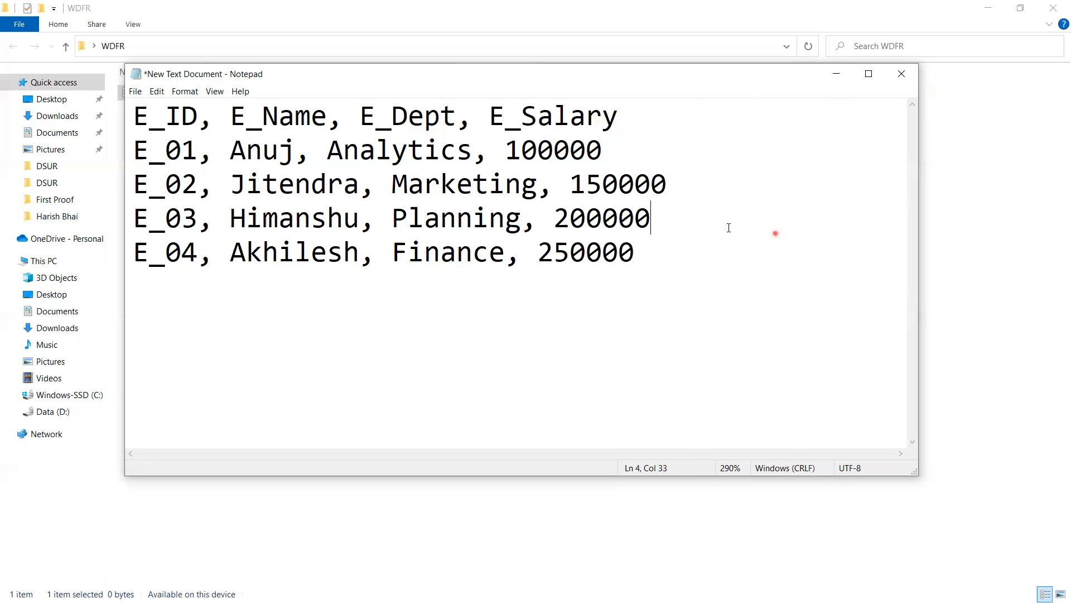
Step: Save a copy of the document in the WDFR folder as EmpData.csv with the file type All Files
left_click(135, 92)
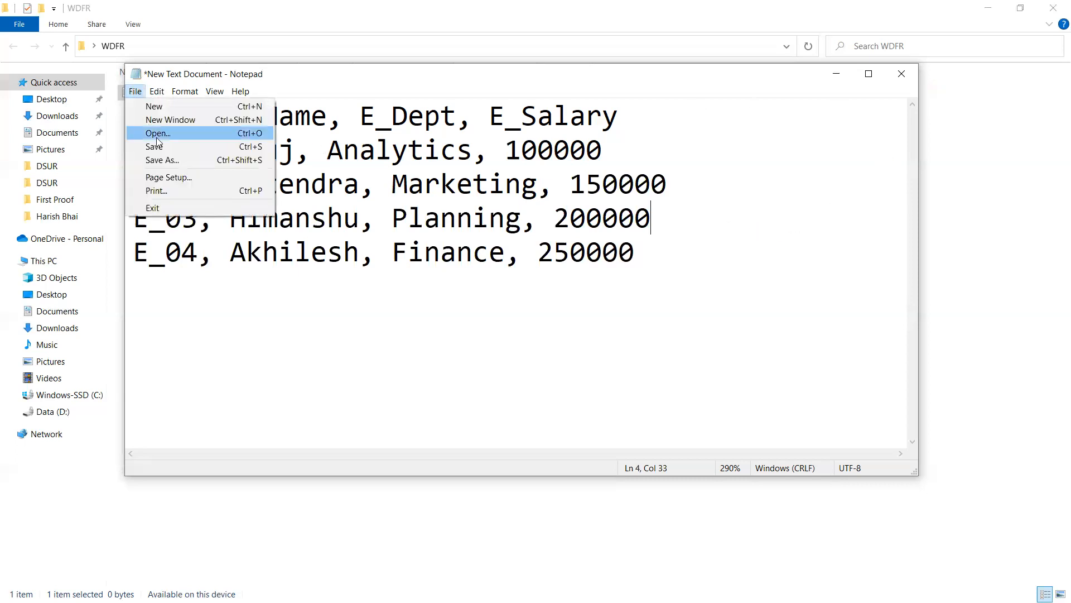
left_click(173, 161)
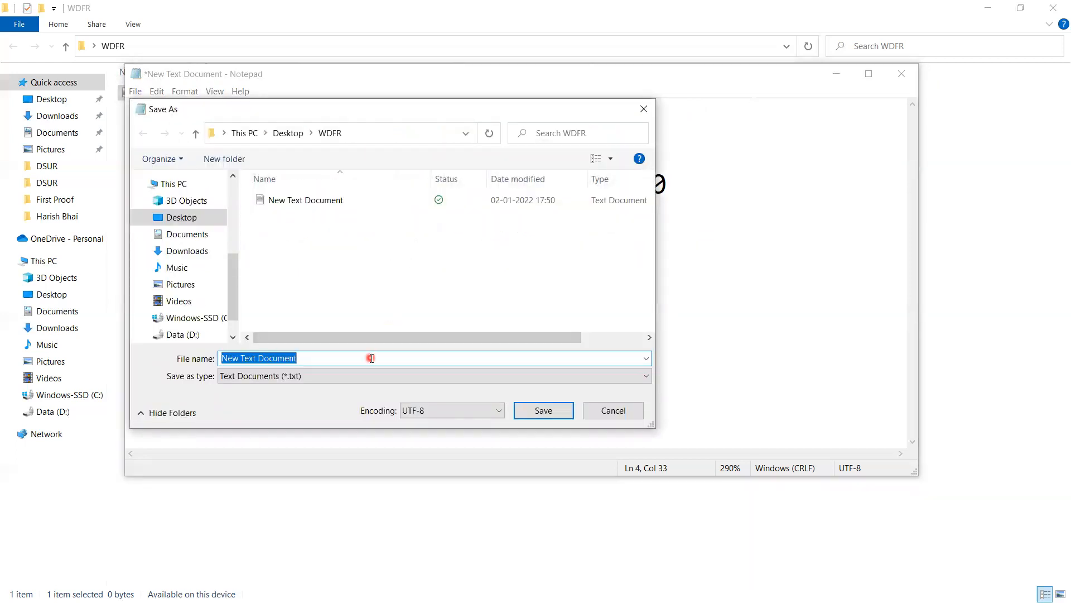
type("EmpData")
left_click(565, 380)
left_click(254, 402)
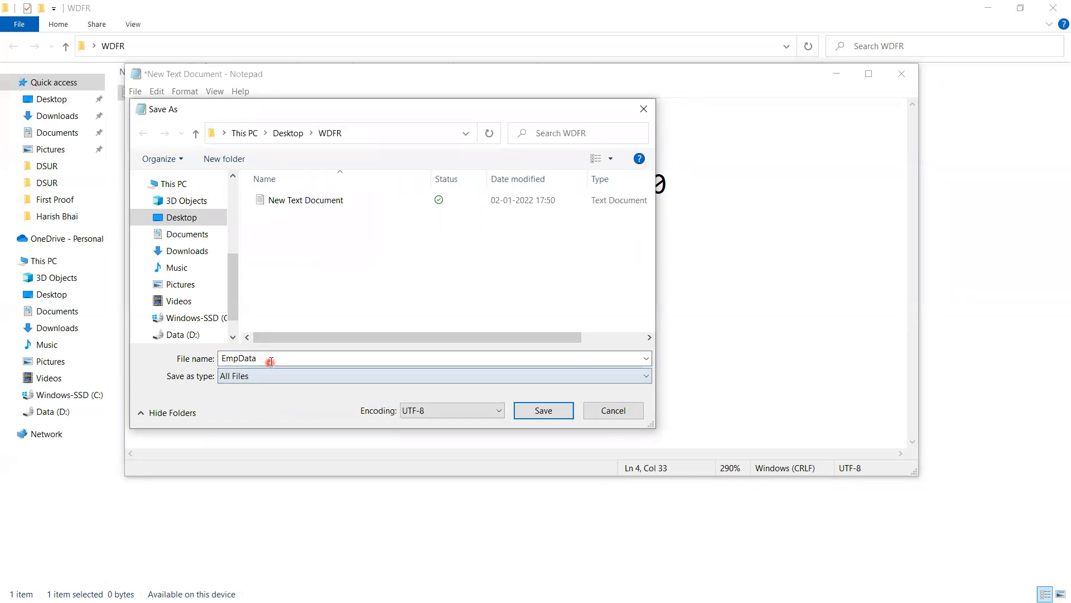
double_click(272, 359)
left_click(272, 360)
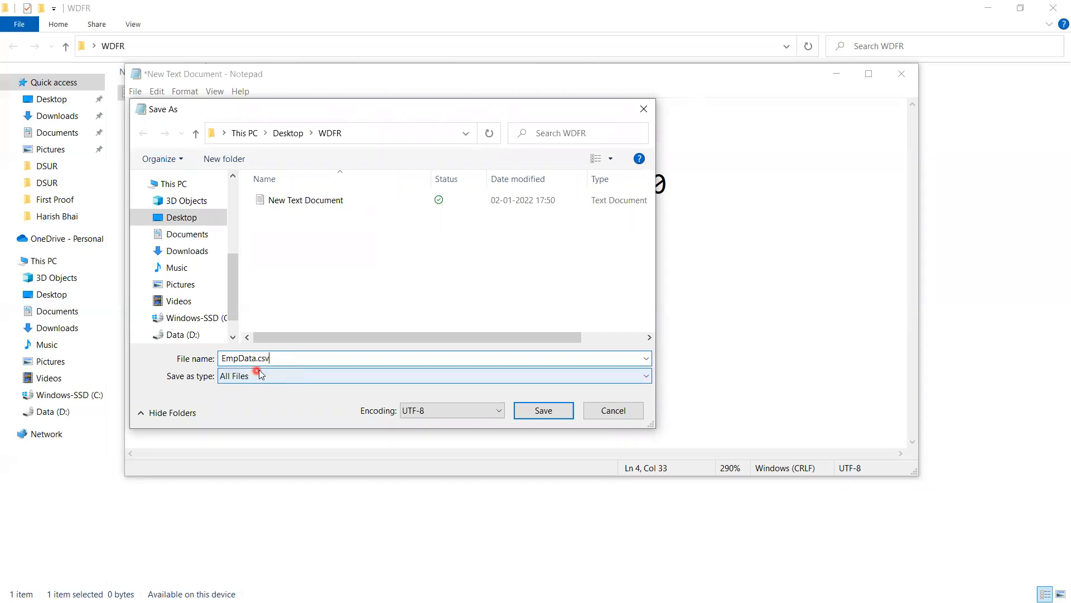
left_click(544, 410)
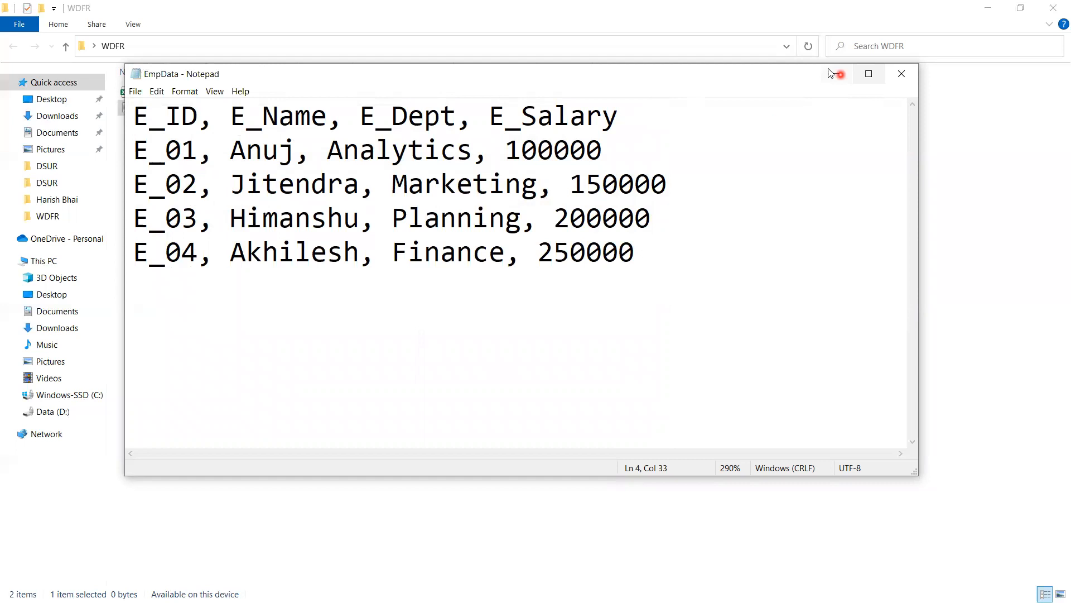
Step: Close the EmpData text document and widen the Type column of the WDFR folder to show the full file types
left_click(901, 74)
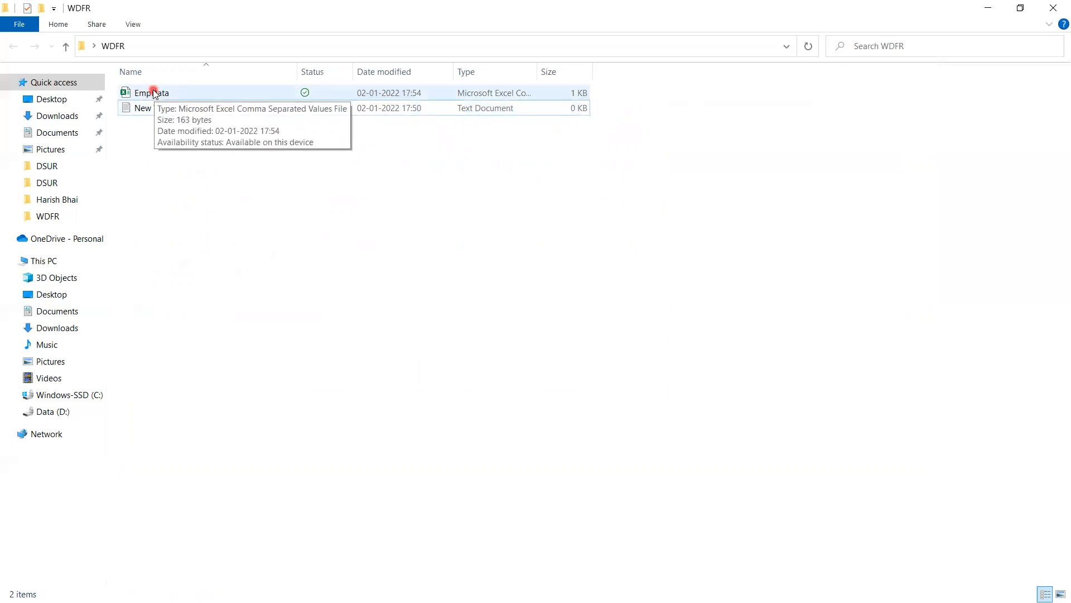
left_click_drag(538, 70, 667, 72)
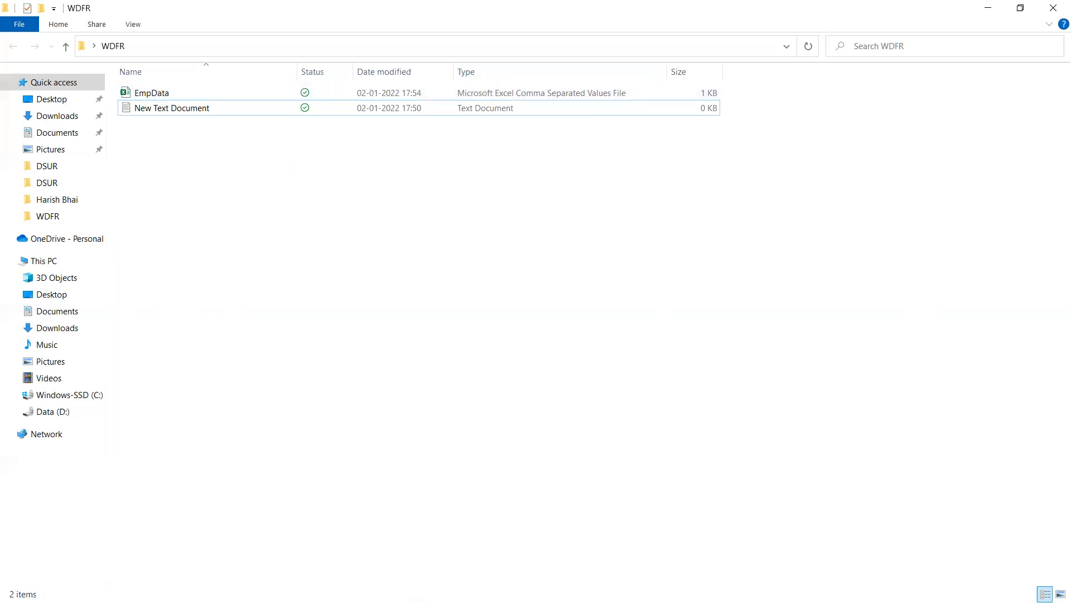
Step: Minimize the WDFR folder, switch to RStudio and delete the 2+2 expression from the untitled script
left_click(986, 13)
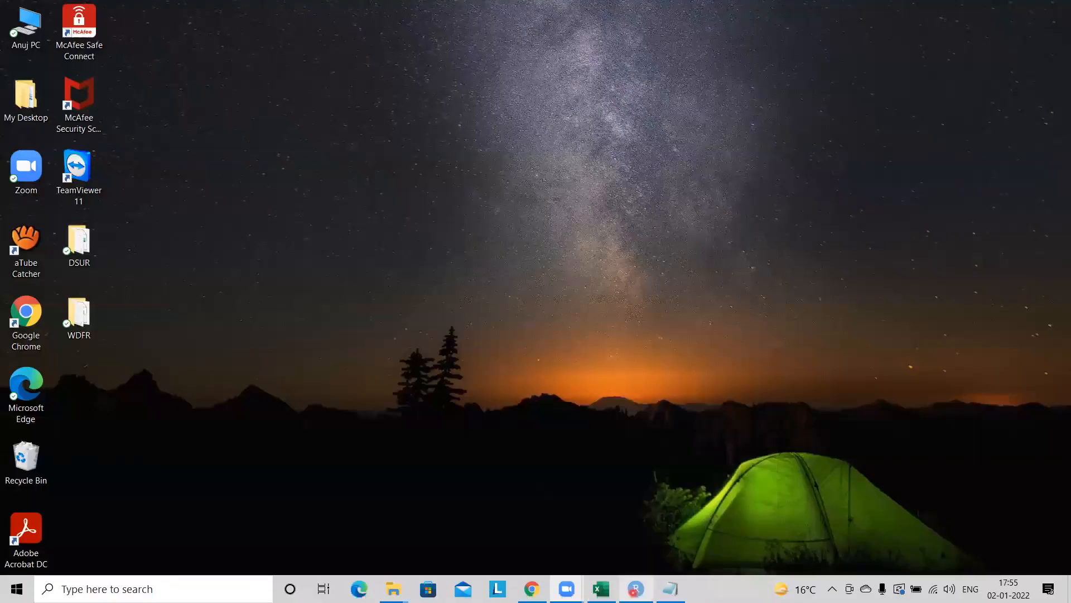
left_click(635, 589)
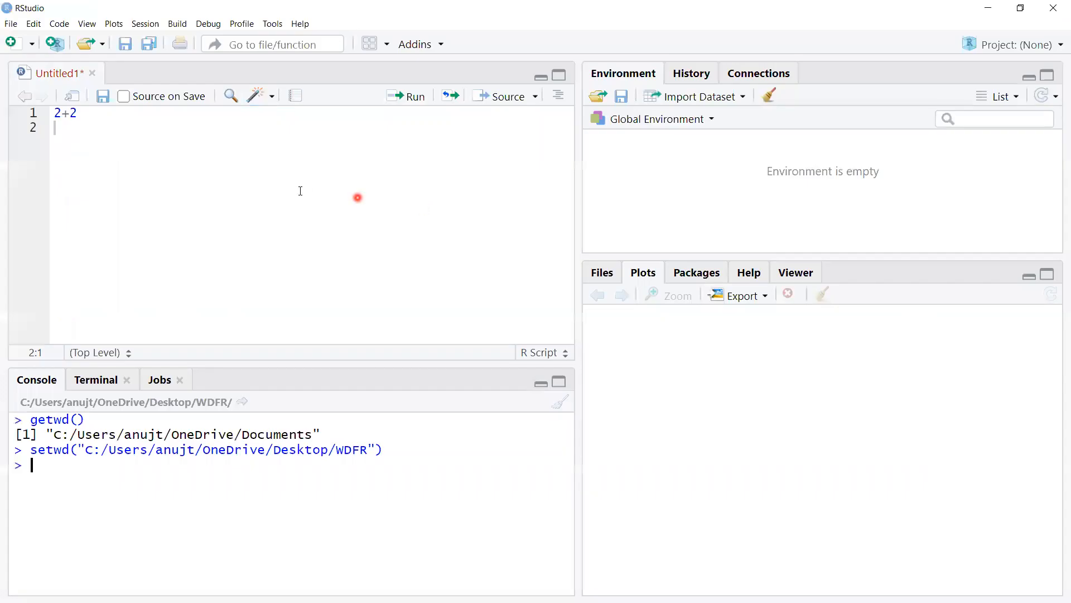
left_click_drag(92, 111, 55, 113)
key("Delete")
Step: Start a text dataset import with readr, accept installing the required readr and Rcpp packages, and dismiss the empty import form
left_click(742, 98)
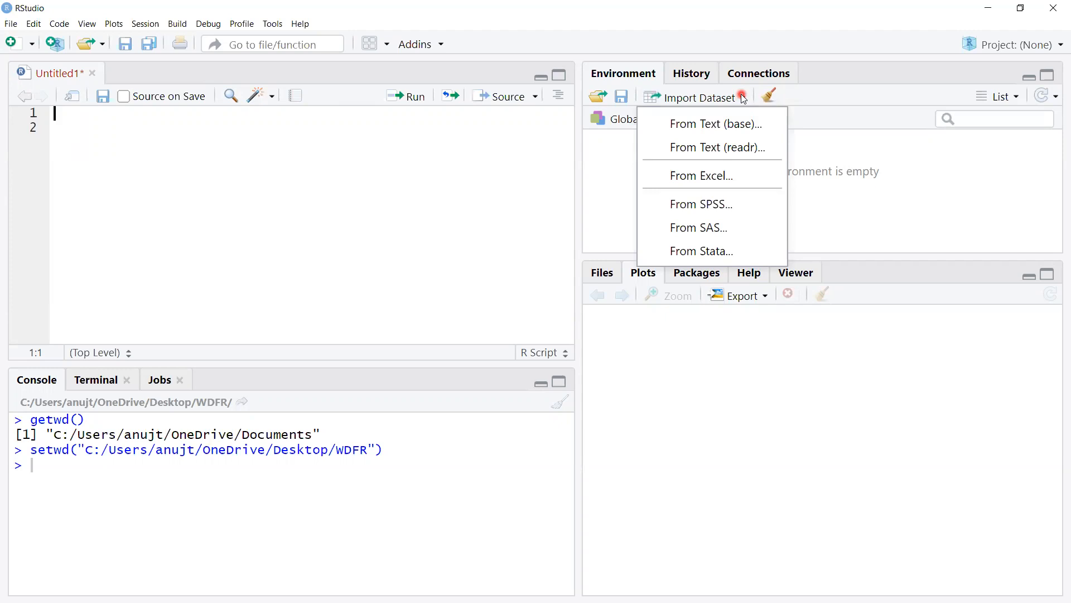
left_click(697, 150)
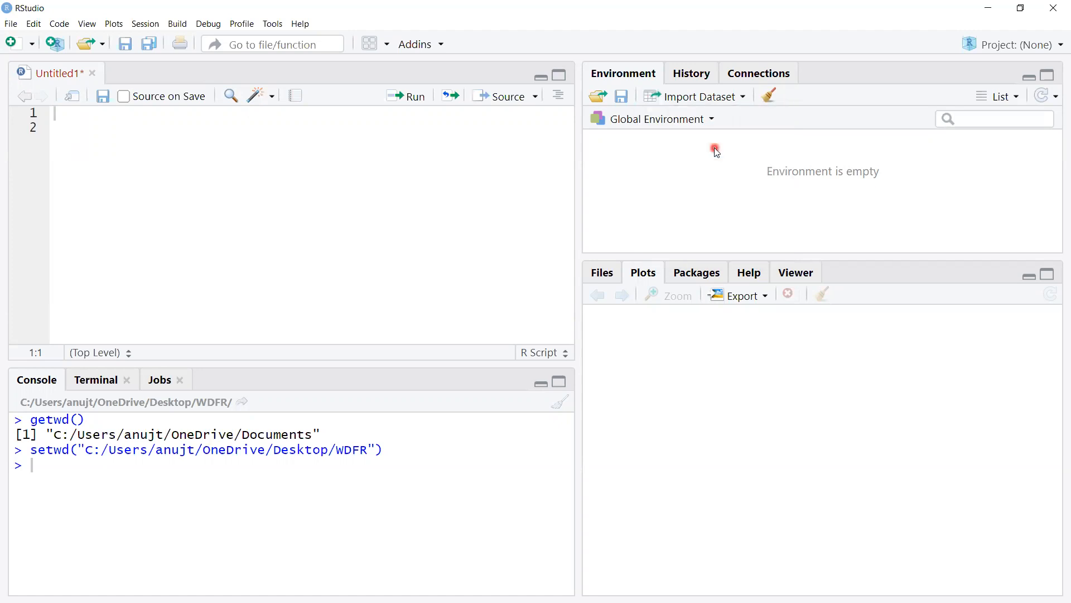
left_click(712, 148)
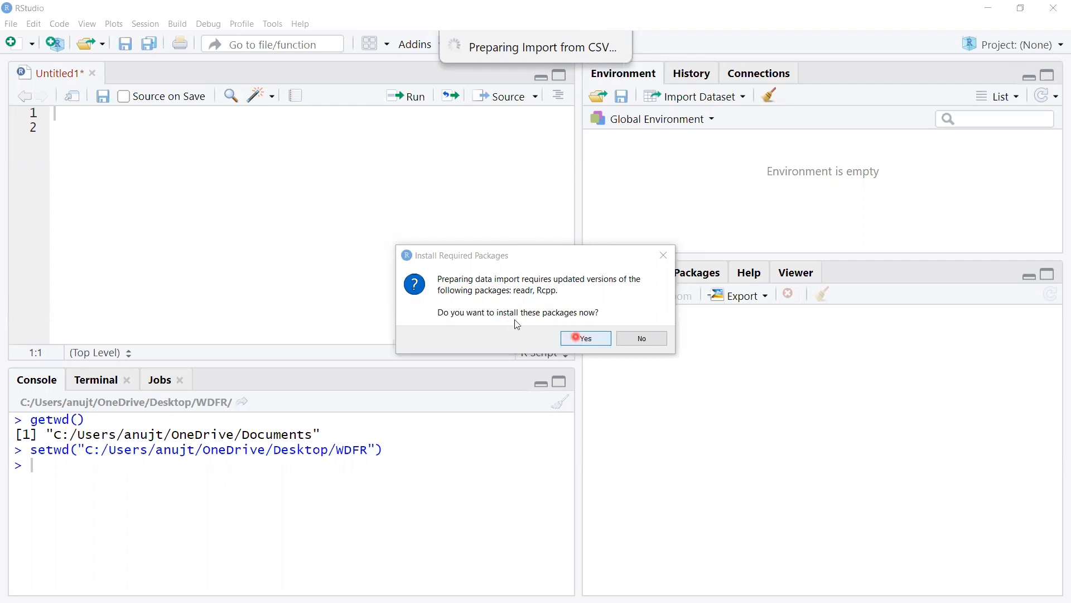
left_click(585, 338)
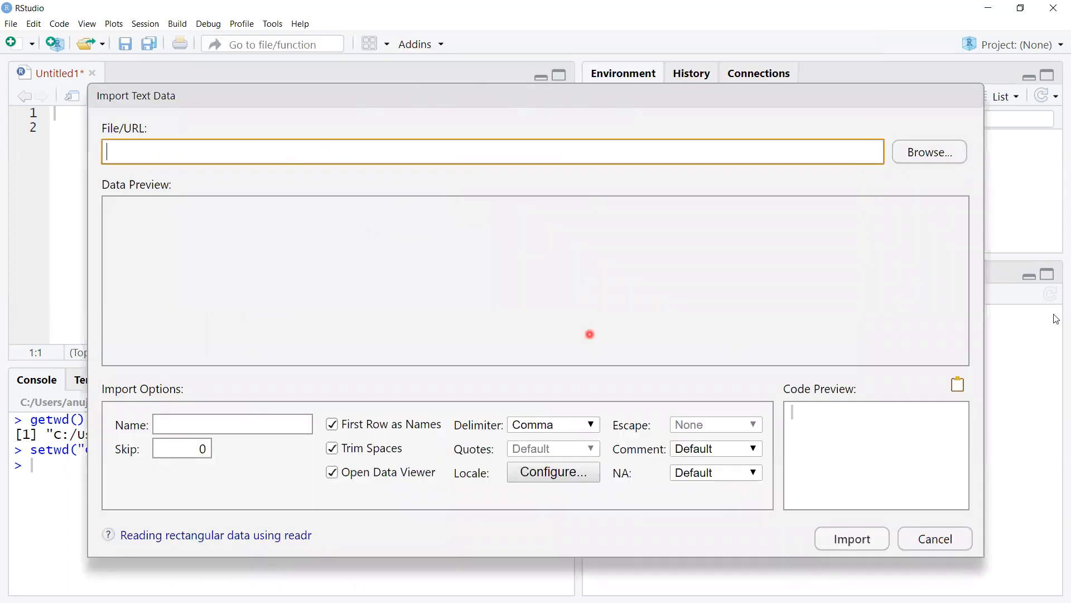
left_click_drag(384, 100, 123, 113)
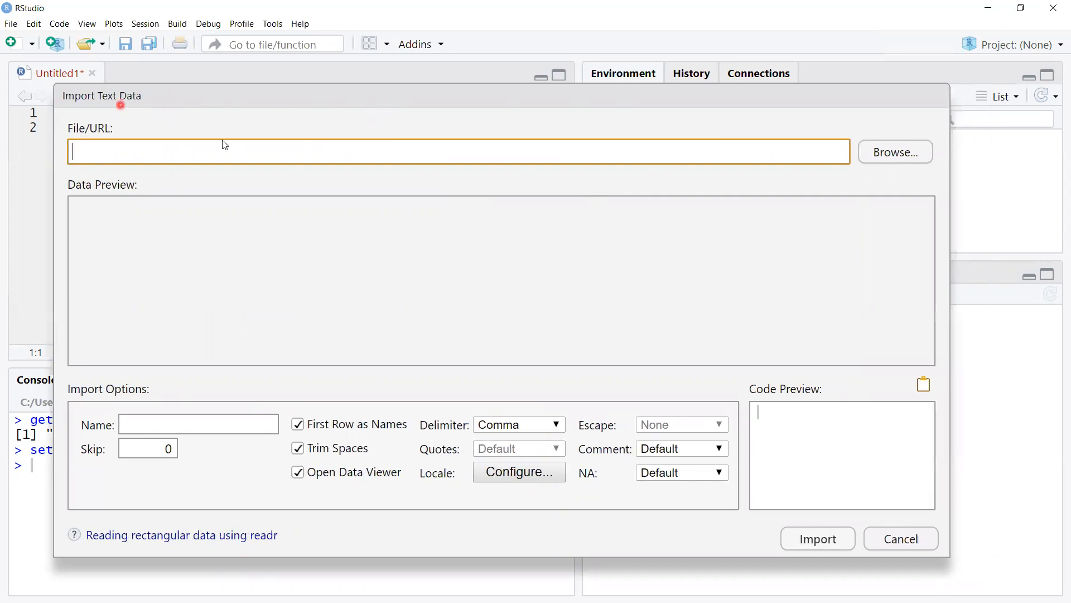
left_click(901, 539)
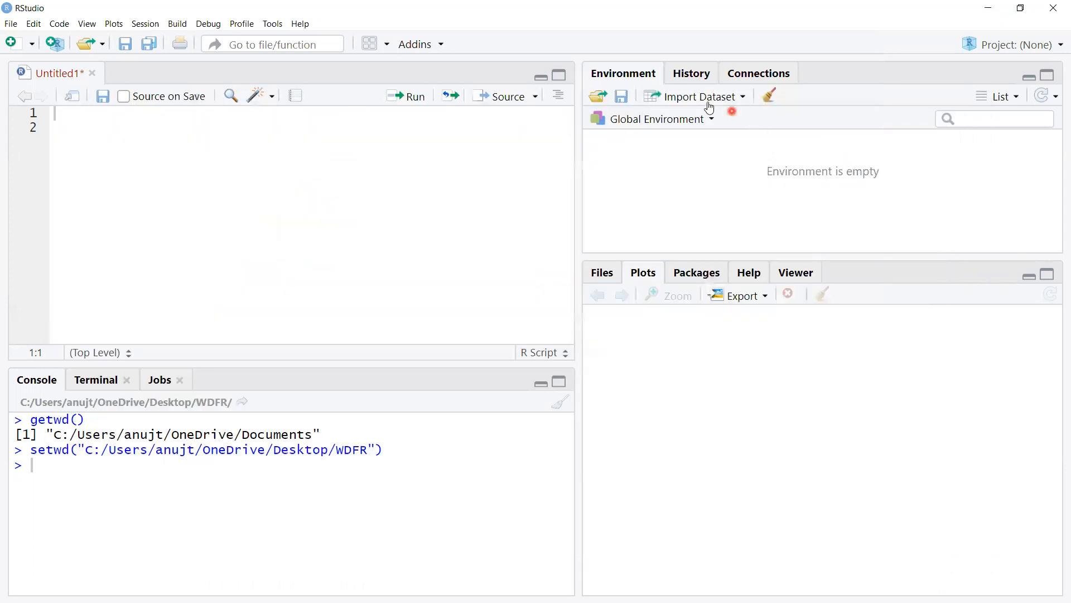
Step: Start a new dataset import from text with readr and choose EmpData.csv in the WDFR folder as its source
left_click(735, 99)
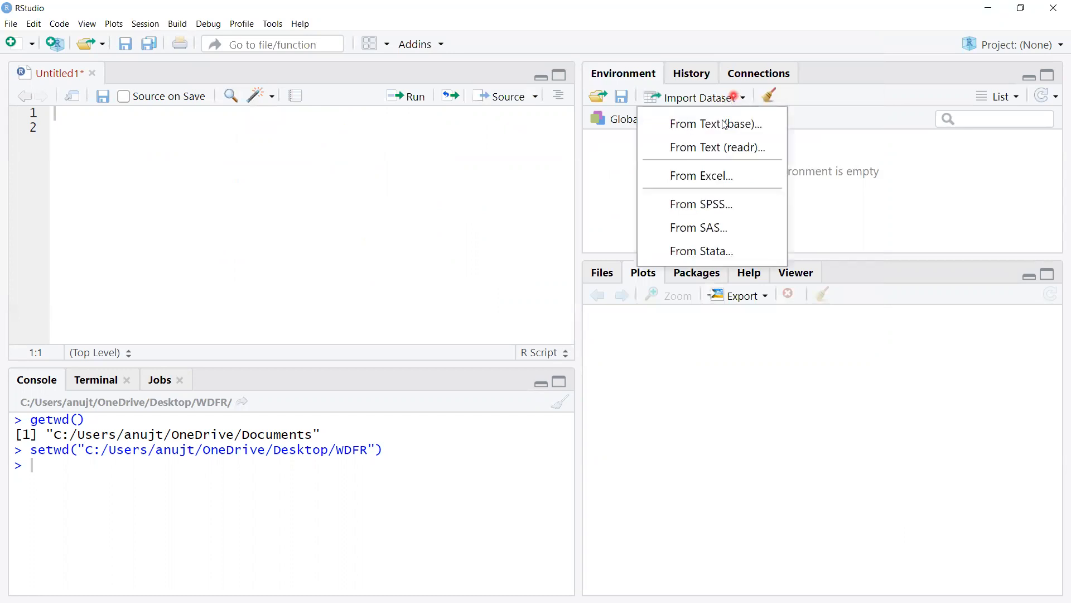
left_click(722, 146)
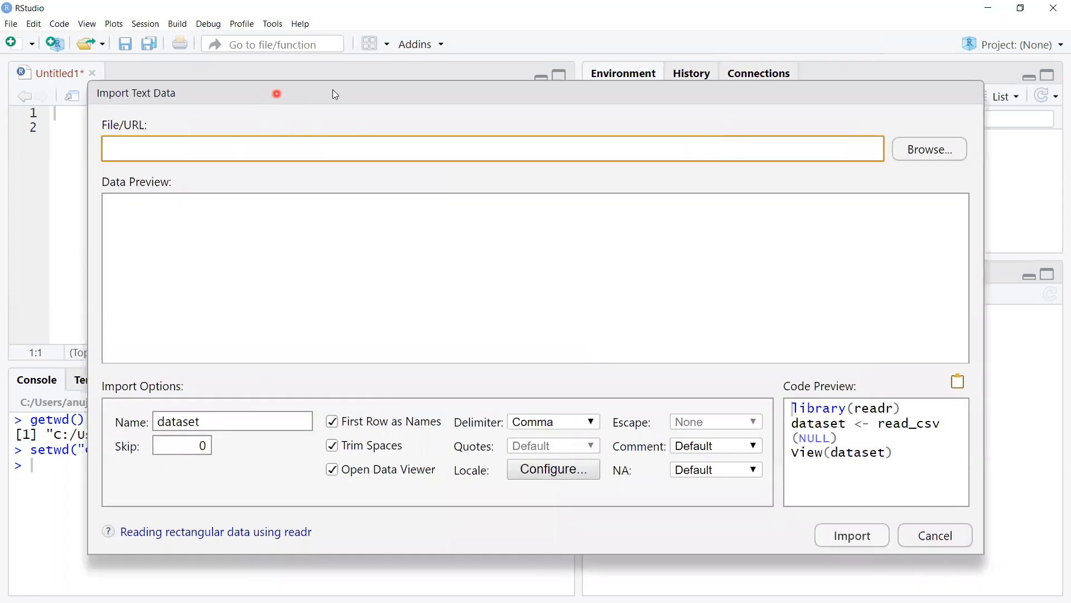
left_click_drag(375, 93, 373, 48)
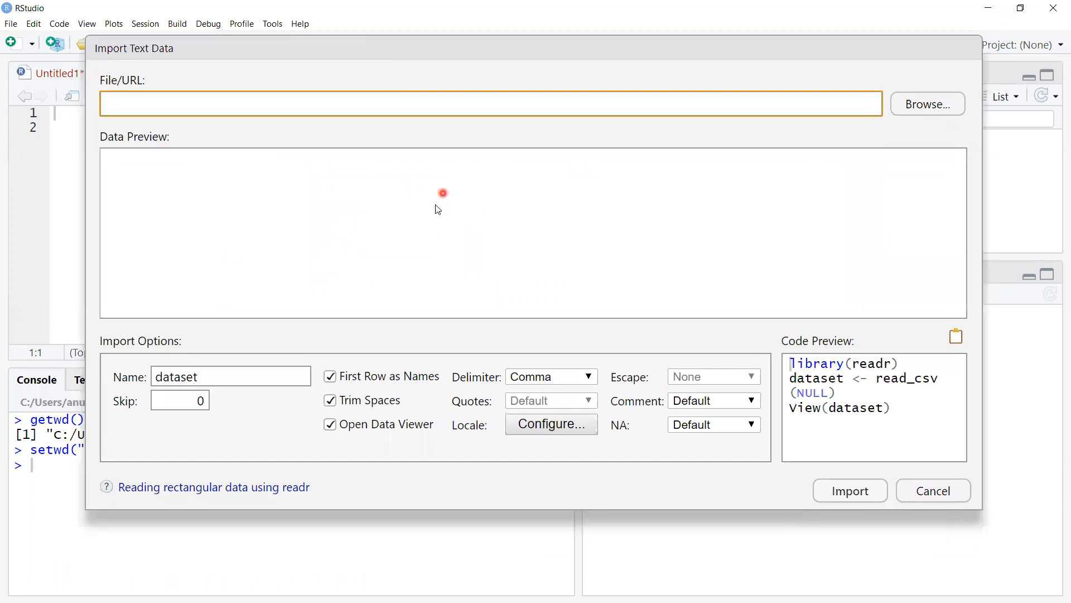
left_click(929, 106)
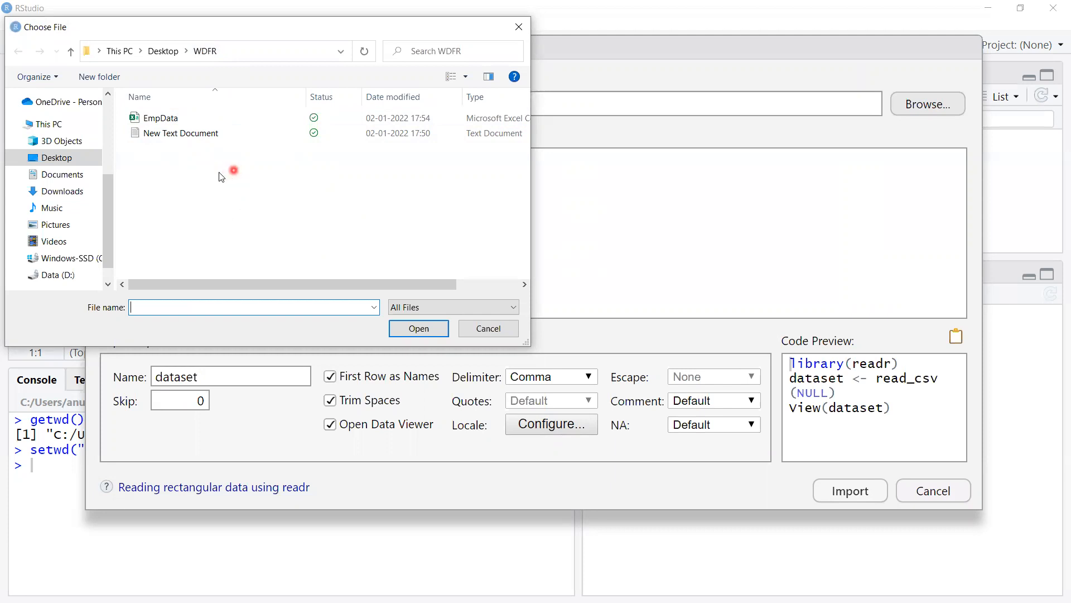
left_click(167, 119)
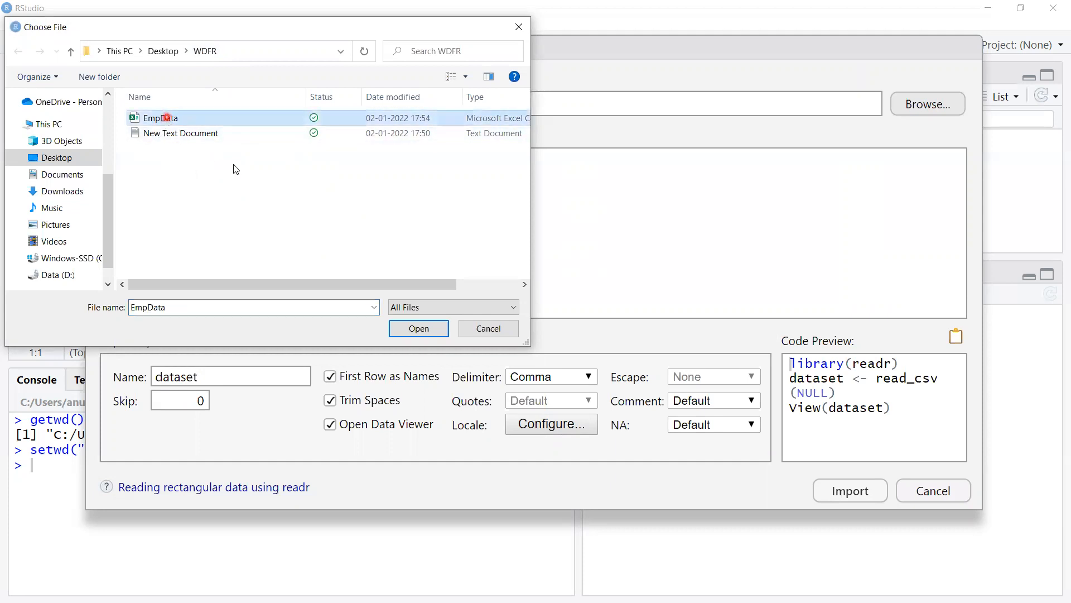
left_click(419, 329)
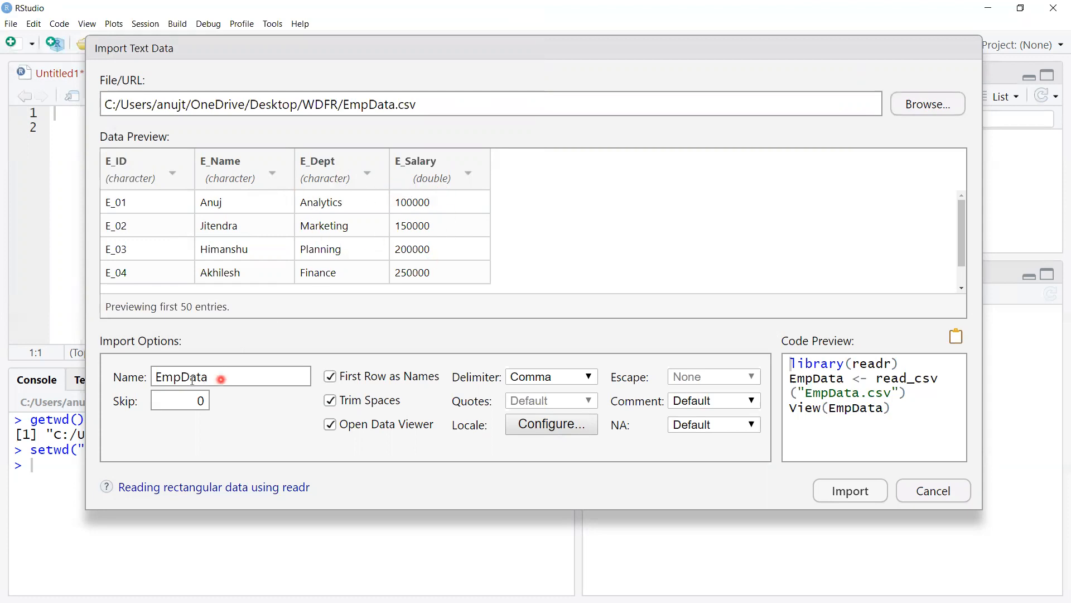
Step: Review the dataset name and the generated library, read_csv and View code, and import the data as EmpData
left_click_drag(211, 379, 154, 378)
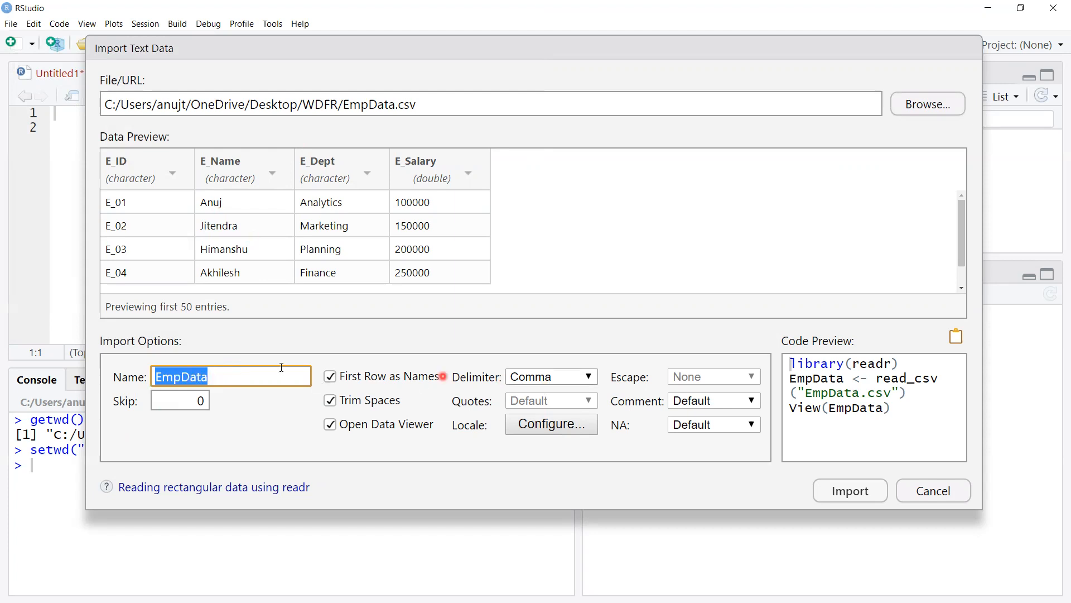
left_click_drag(684, 45, 787, 73)
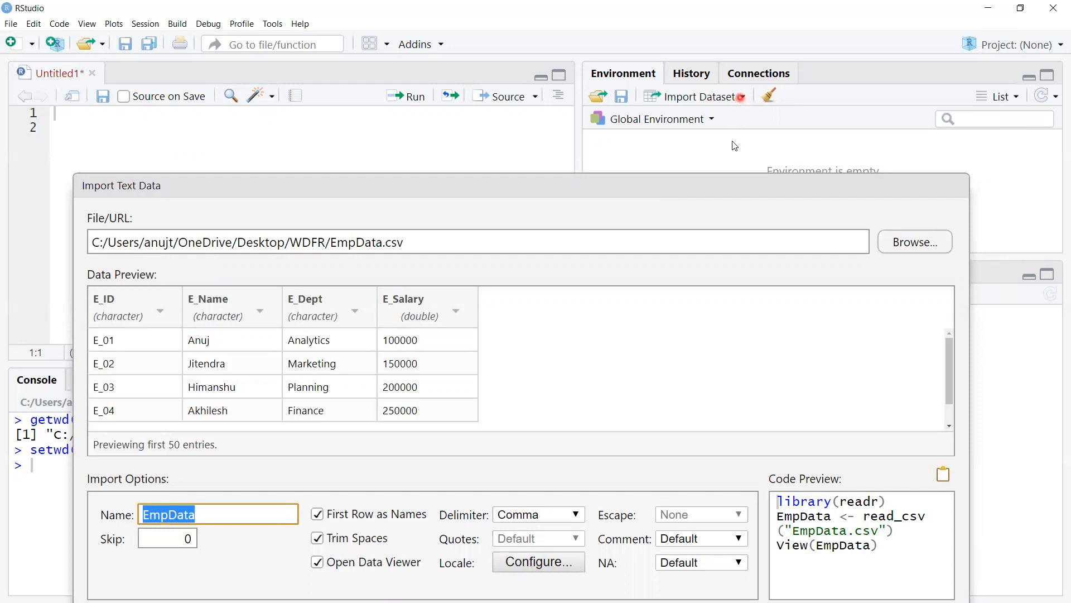
left_click_drag(646, 186, 624, 53)
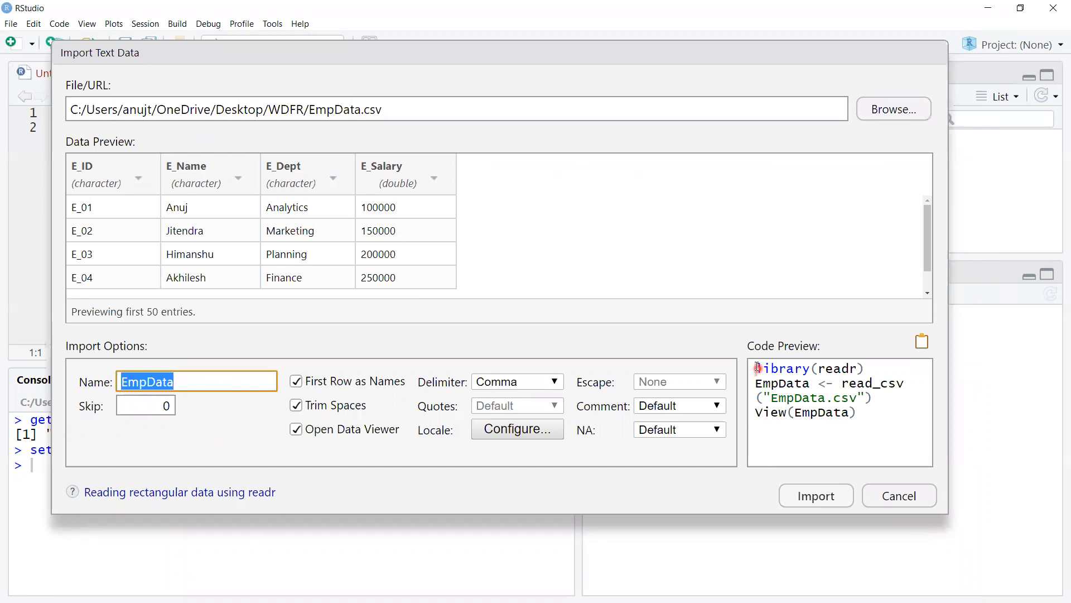
left_click_drag(757, 367, 866, 370)
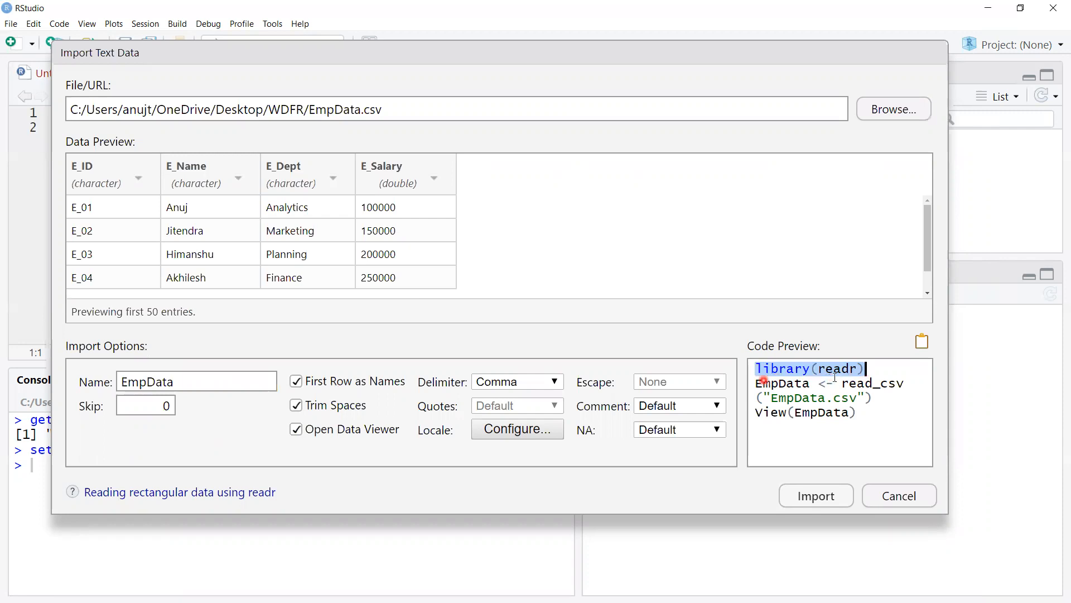
left_click(756, 384)
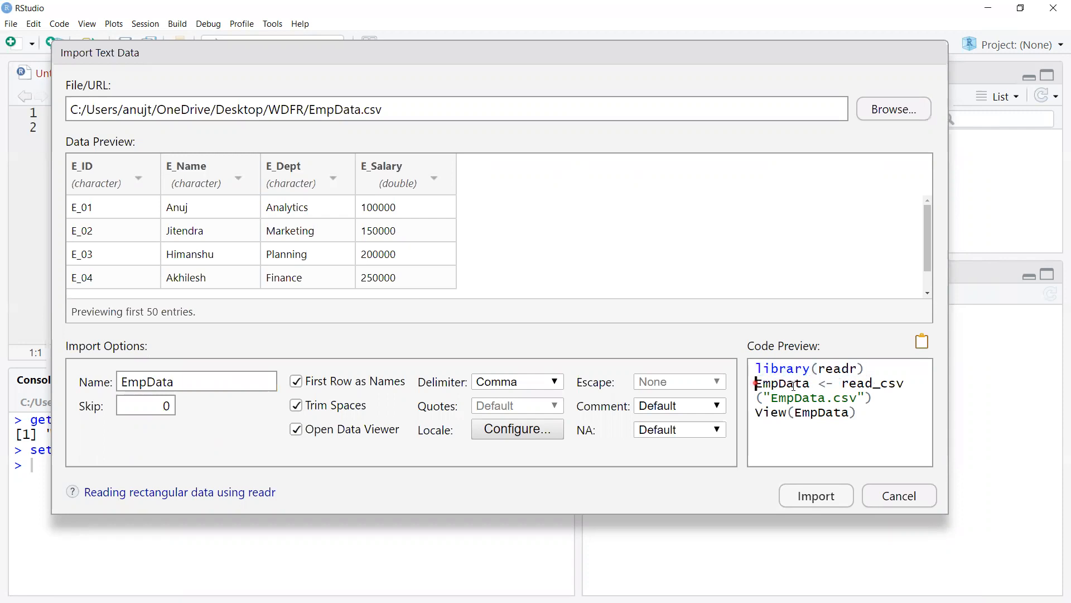
double_click(794, 385)
left_click_drag(869, 391, 757, 414)
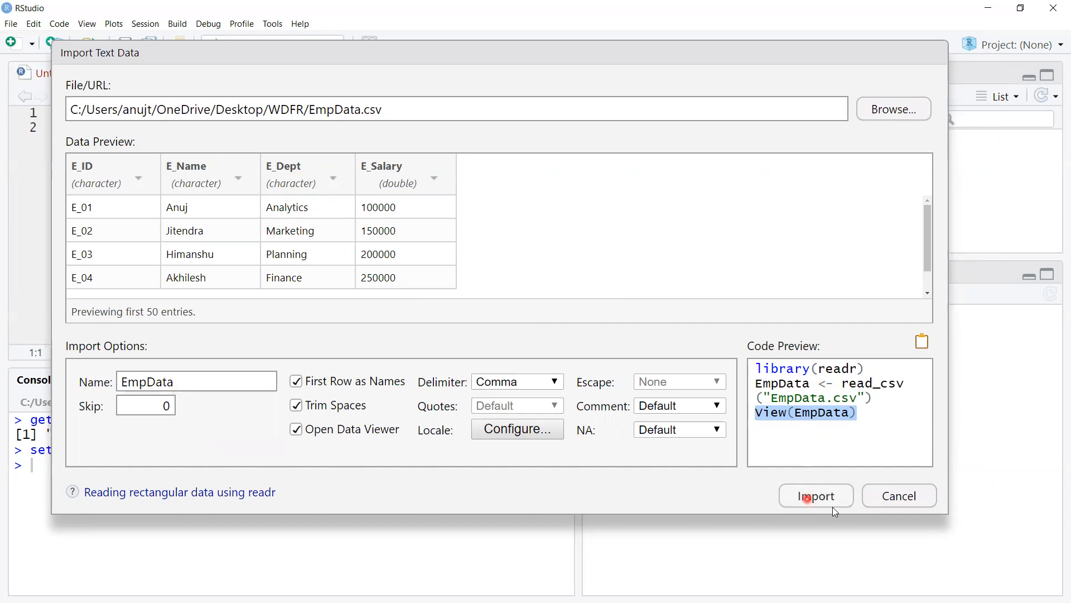
left_click(816, 495)
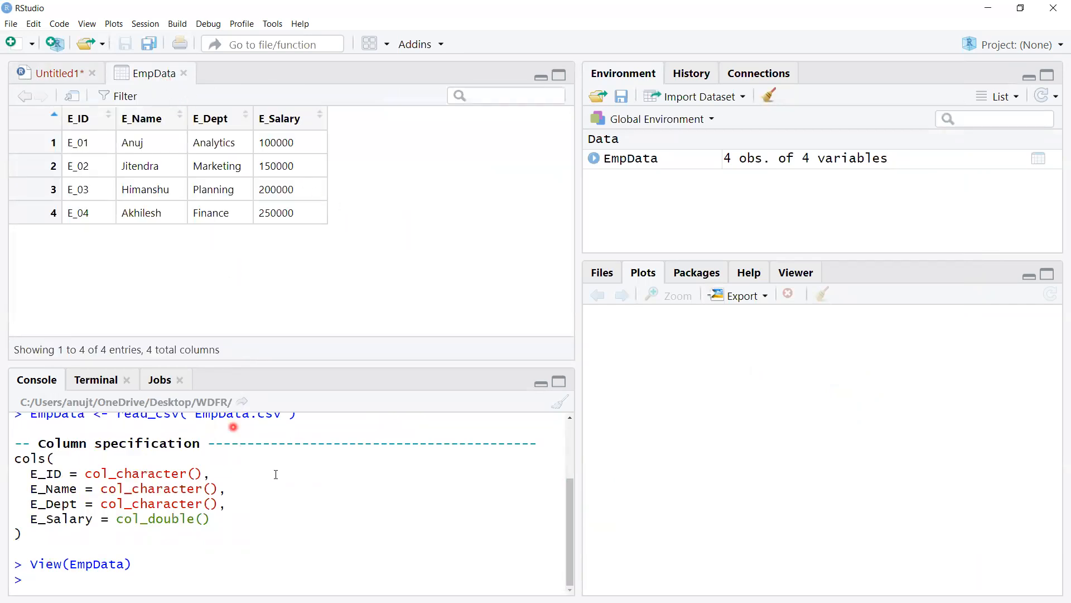
Step: Examine the console output of the import, from the library call and column specification to the View(EmpData) command
scroll(266, 484, "up", 3)
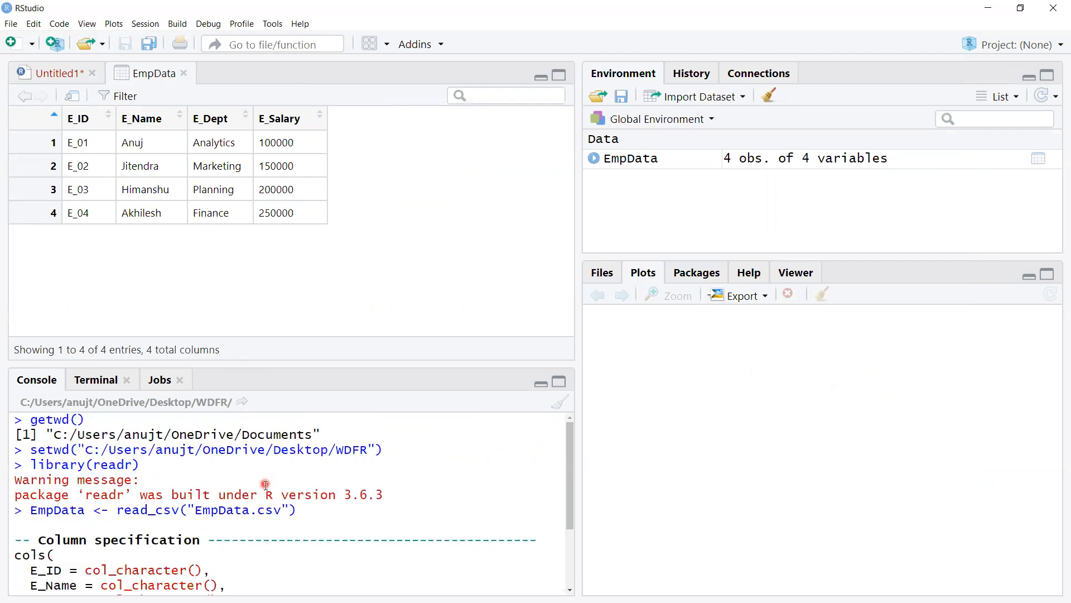
scroll(266, 488, "down", 3)
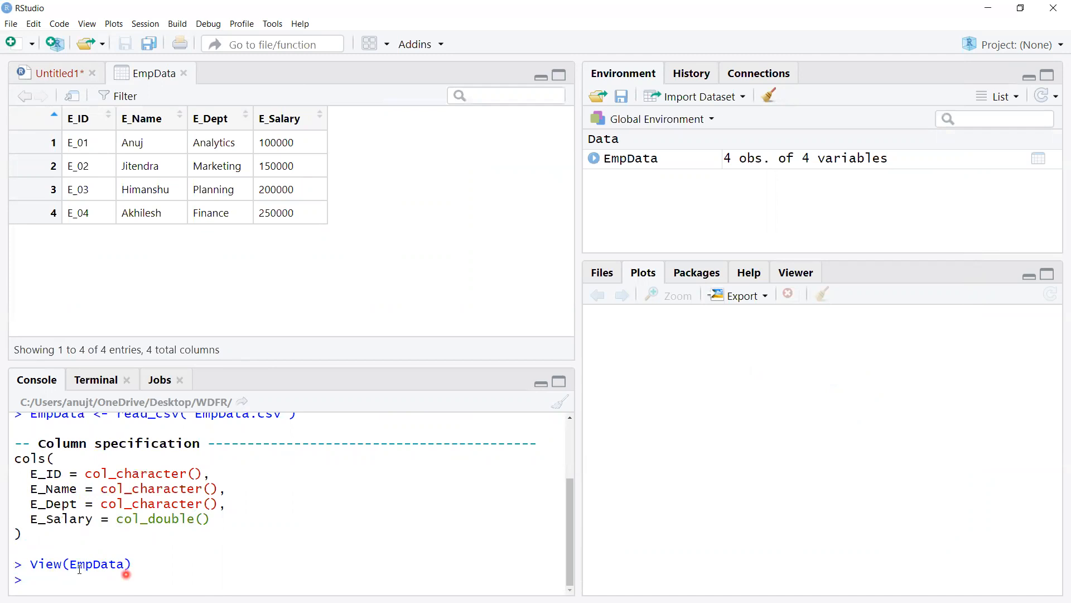
double_click(54, 565)
left_click(75, 580)
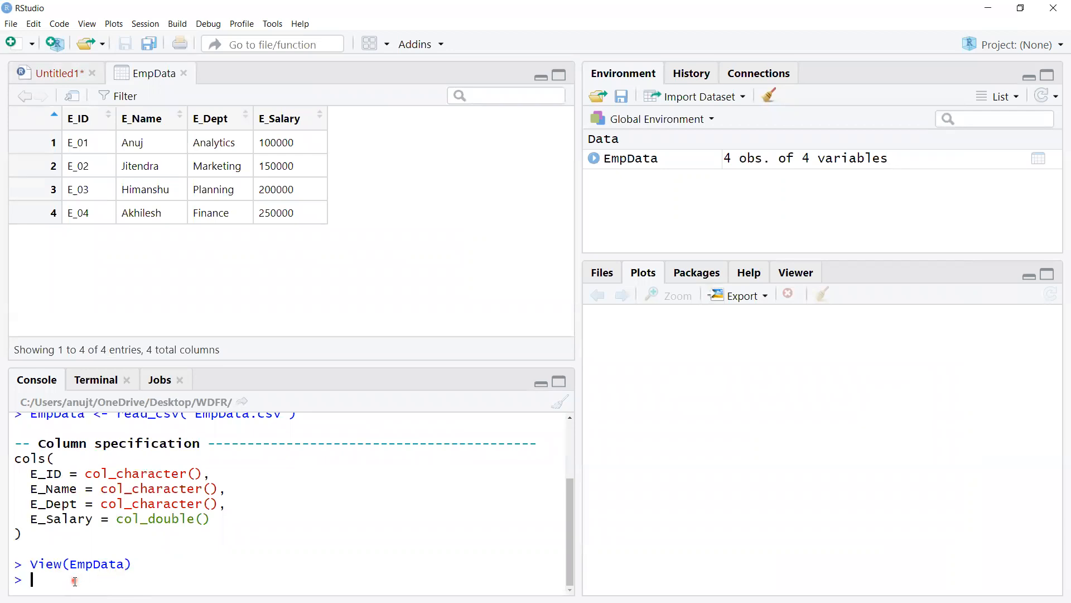
left_click_drag(39, 565, 33, 565)
left_click(40, 576)
left_click(268, 548)
Step: Expand EmpData in the global environment to inspect its variables and their types, and collapse it again
left_click(700, 166)
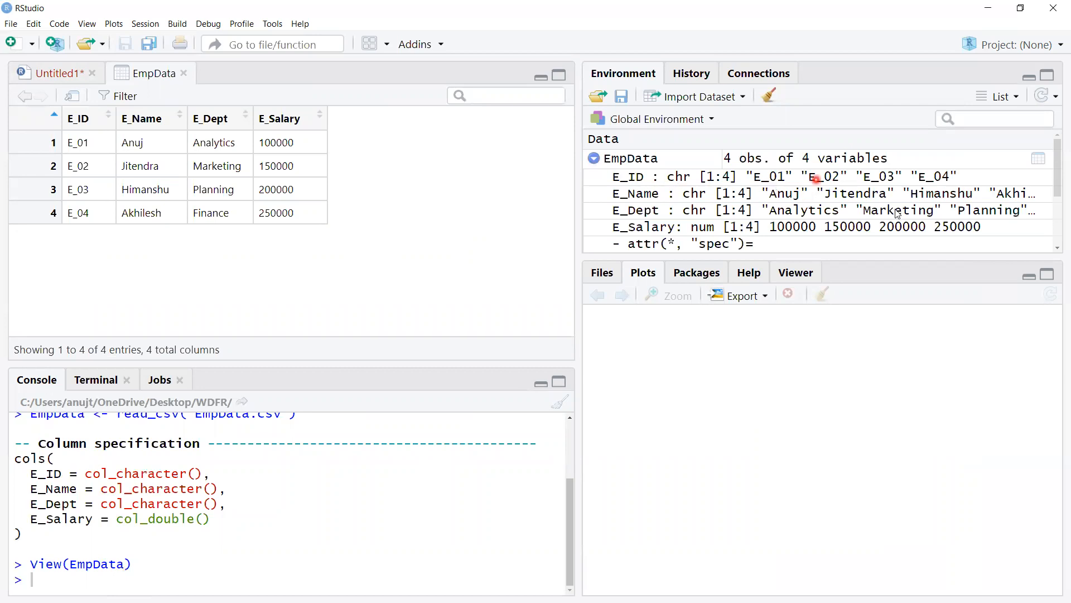
scroll(784, 238, "down", 1)
scroll(783, 241, "up", 1)
left_click(596, 162)
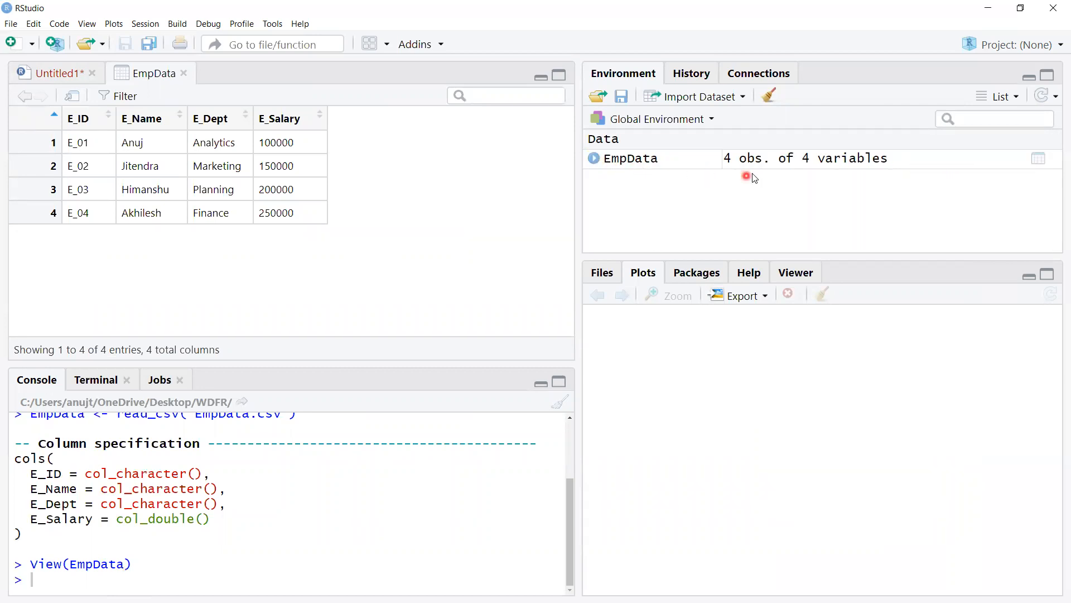